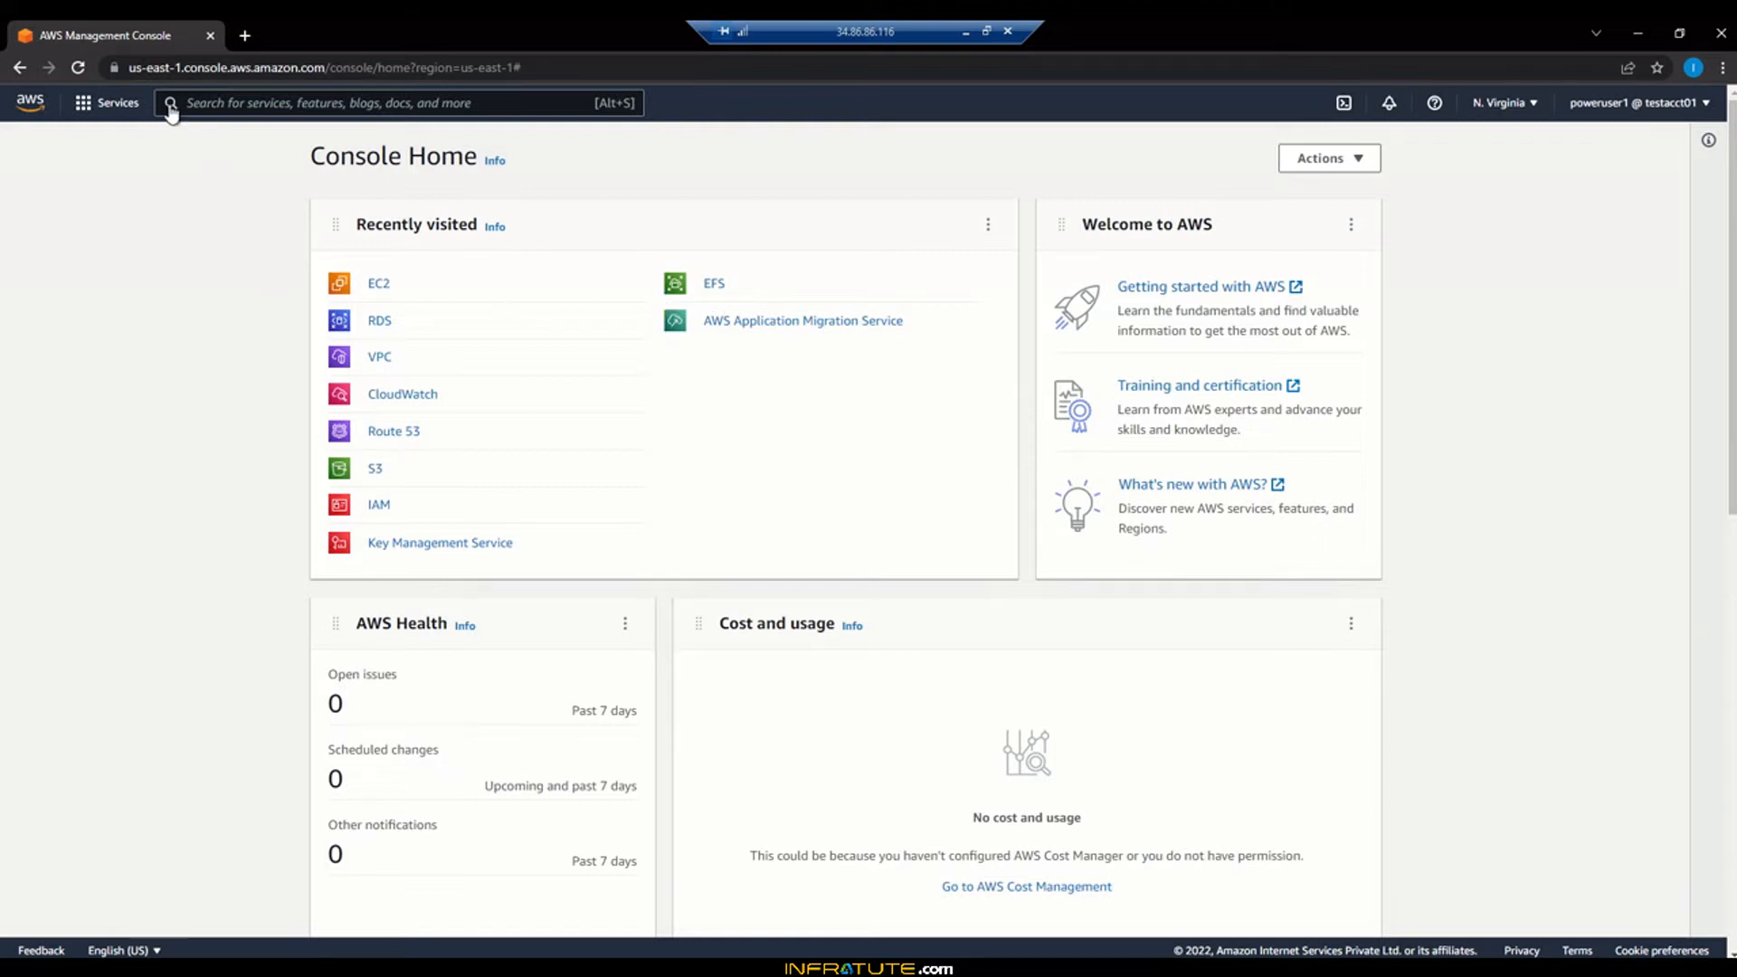
Open Lightsail from the Services menu's Compute category in a new tab
{"action": "left_click", "coordinate": [108, 107]}
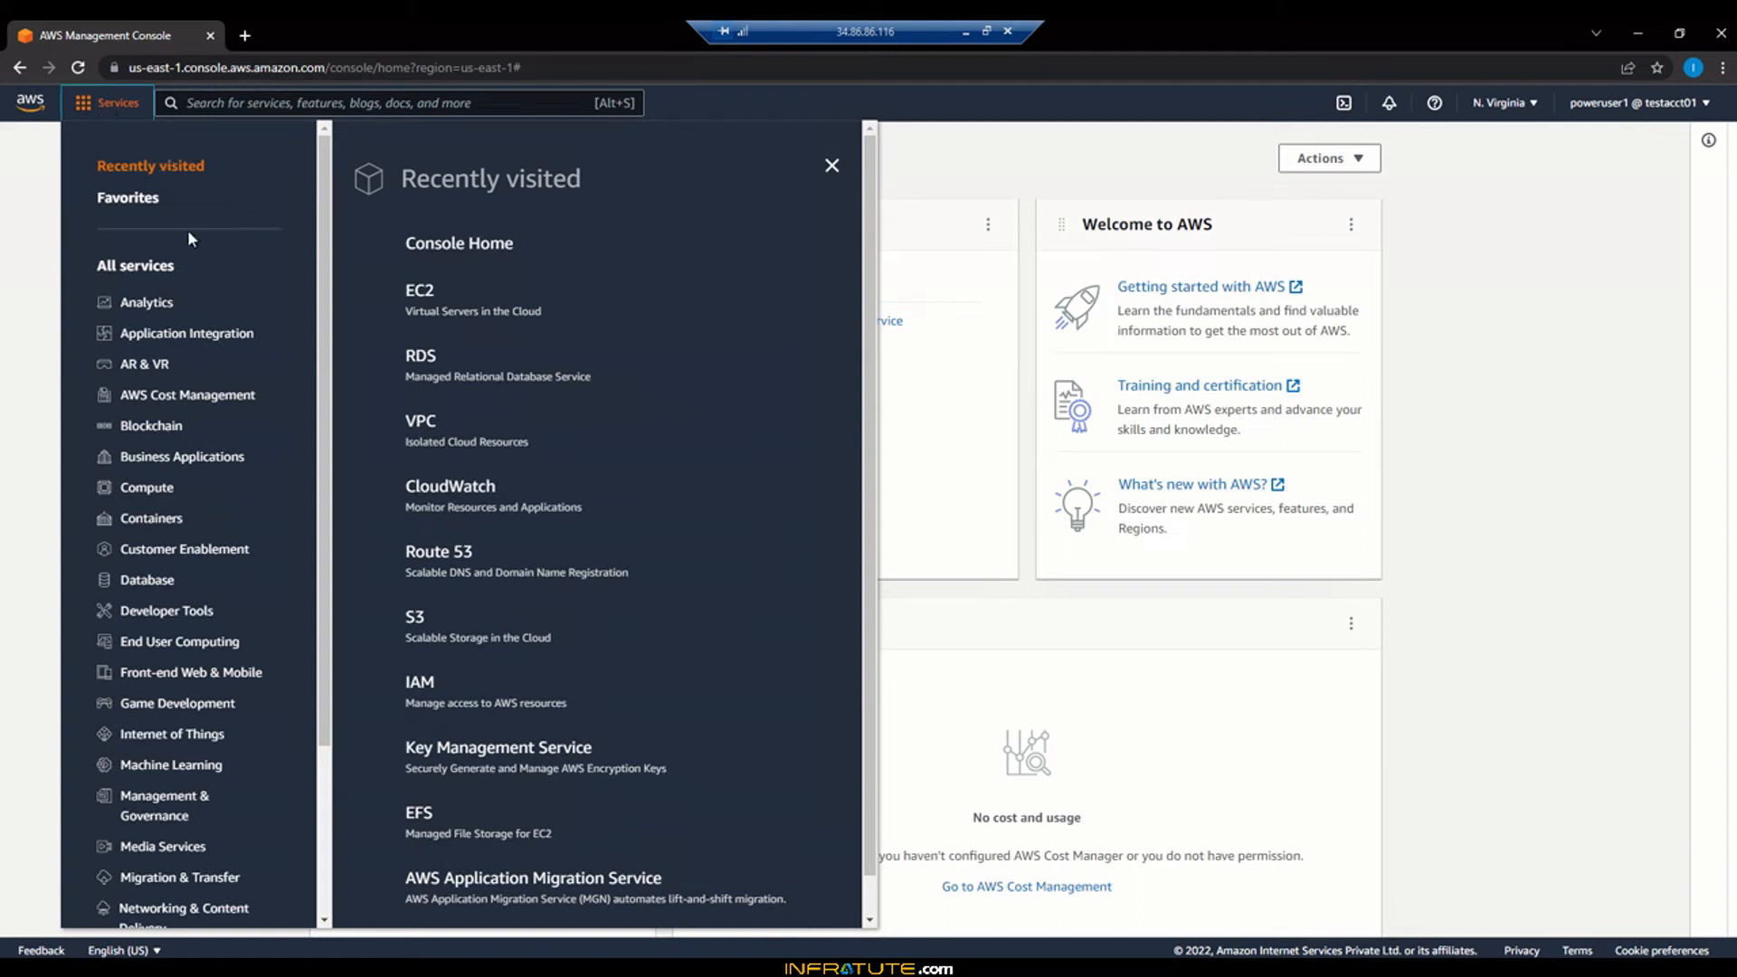
{"action": "left_click", "coordinate": [143, 489]}
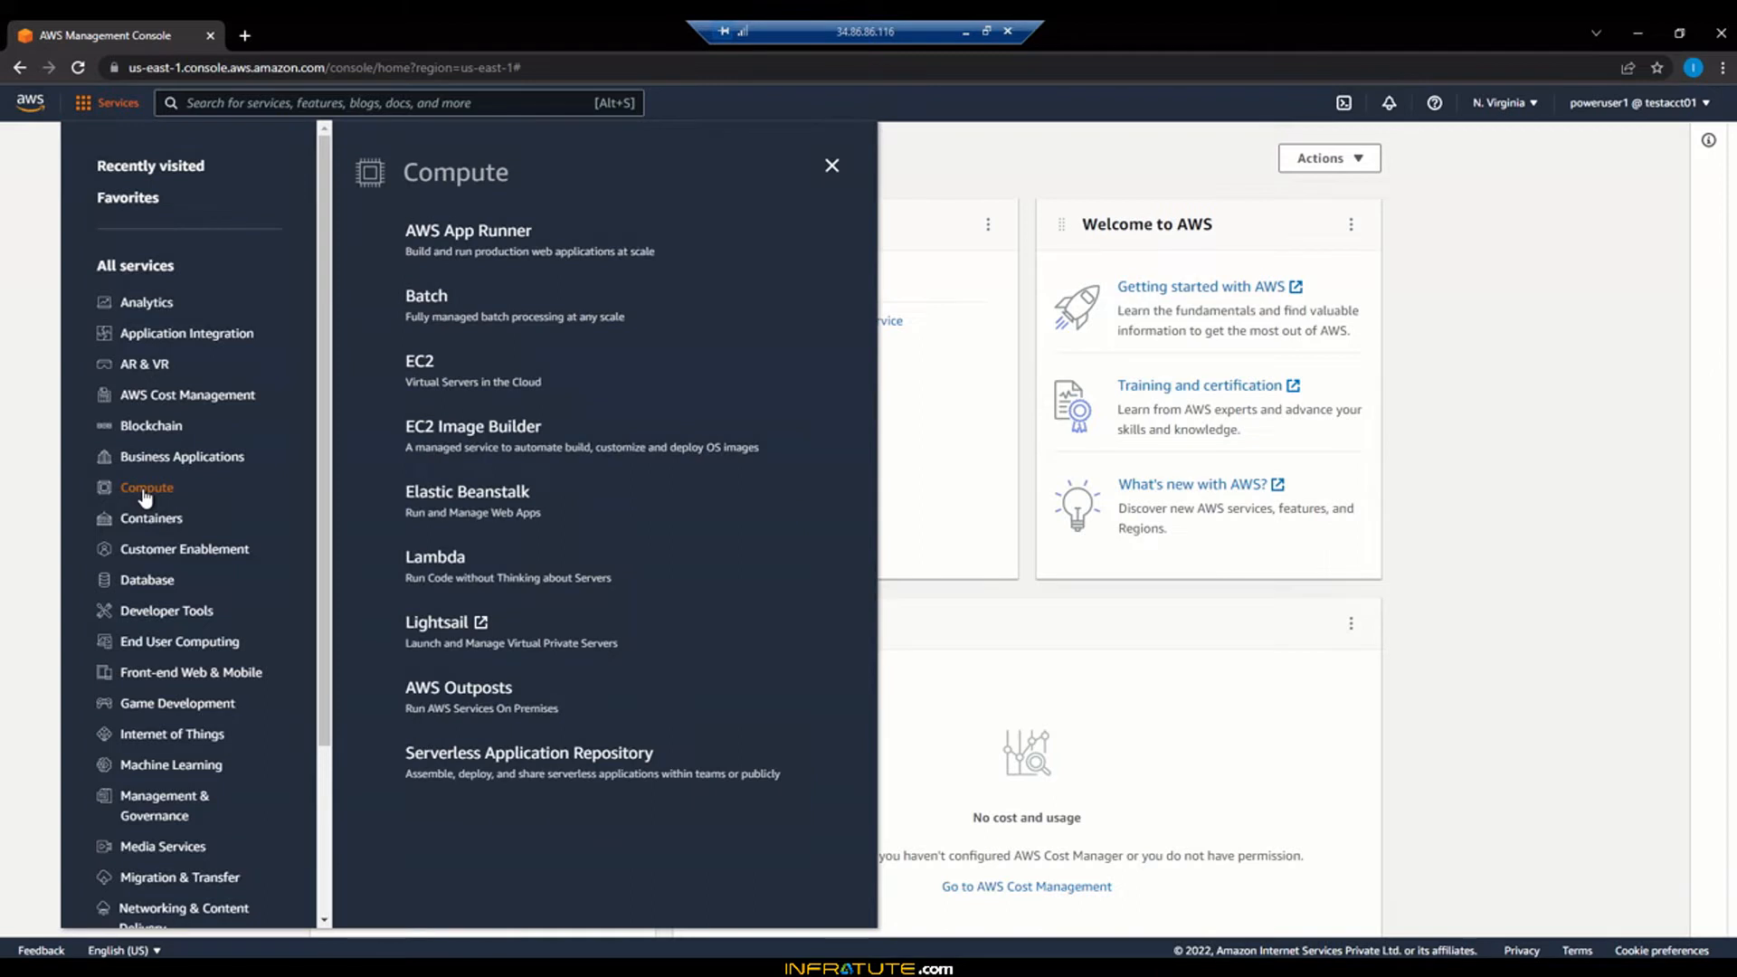
{"action": "left_click", "coordinate": [438, 626]}
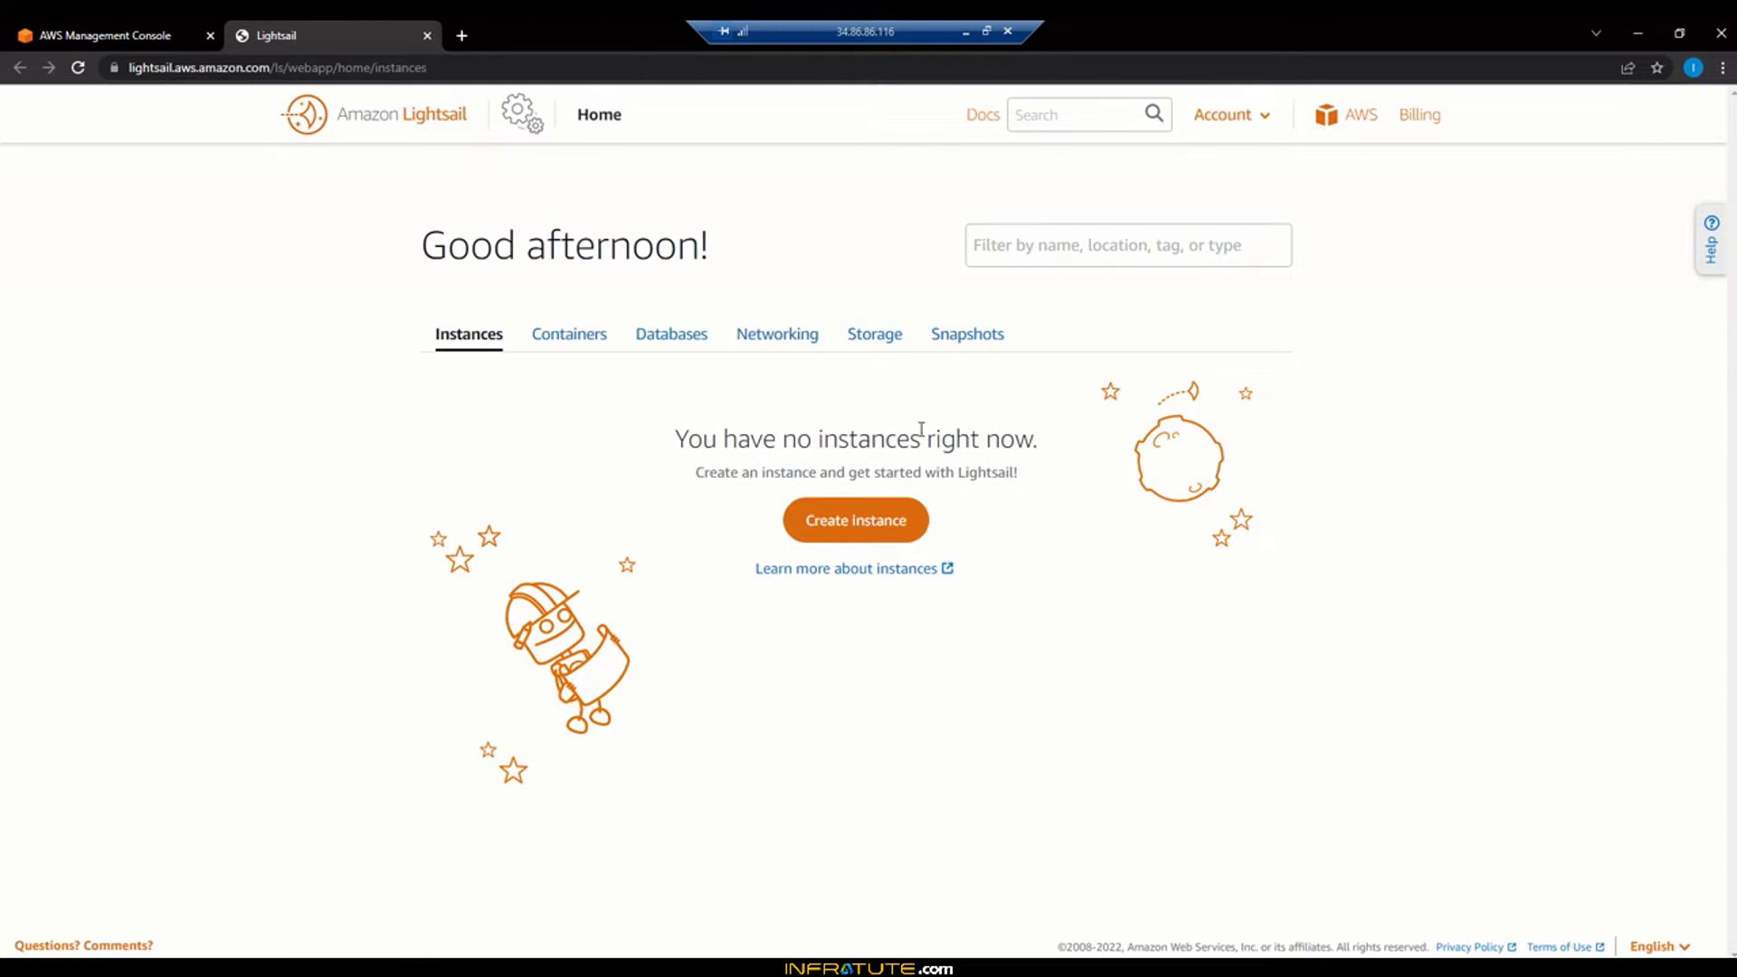
Start a new Lightsail instance and expand the region picker showing Virginia (us-east-1), Zone A
{"action": "left_click", "coordinate": [876, 525]}
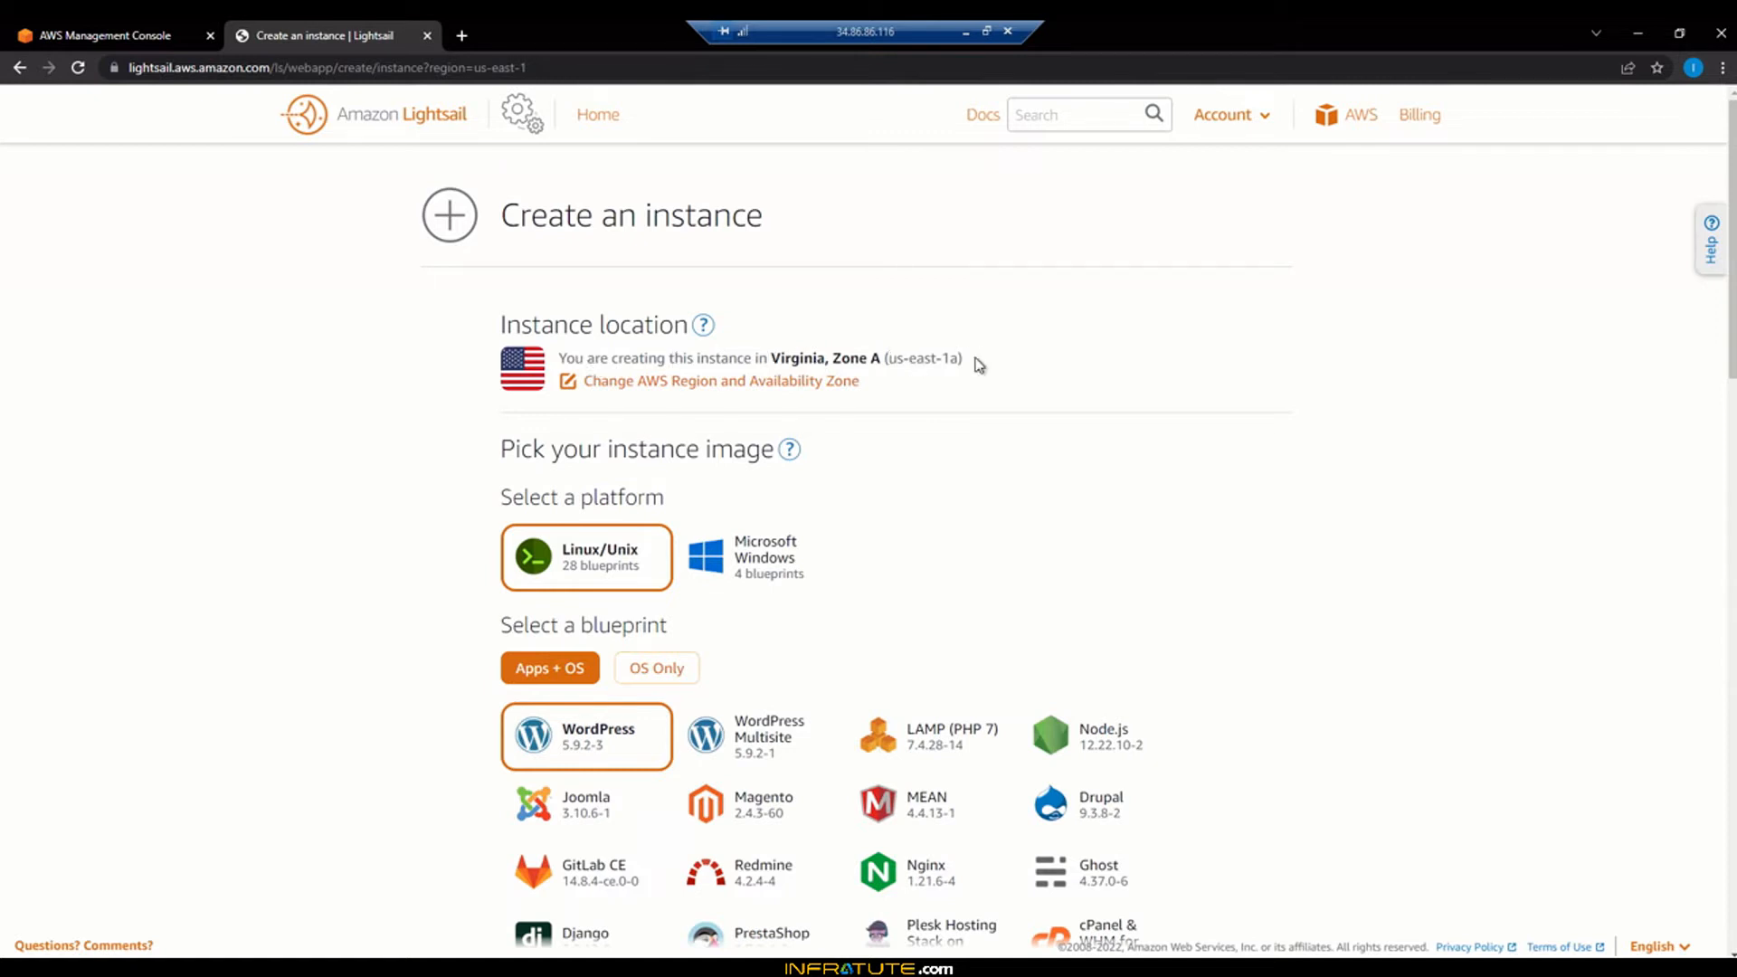
{"action": "left_click", "coordinate": [776, 388]}
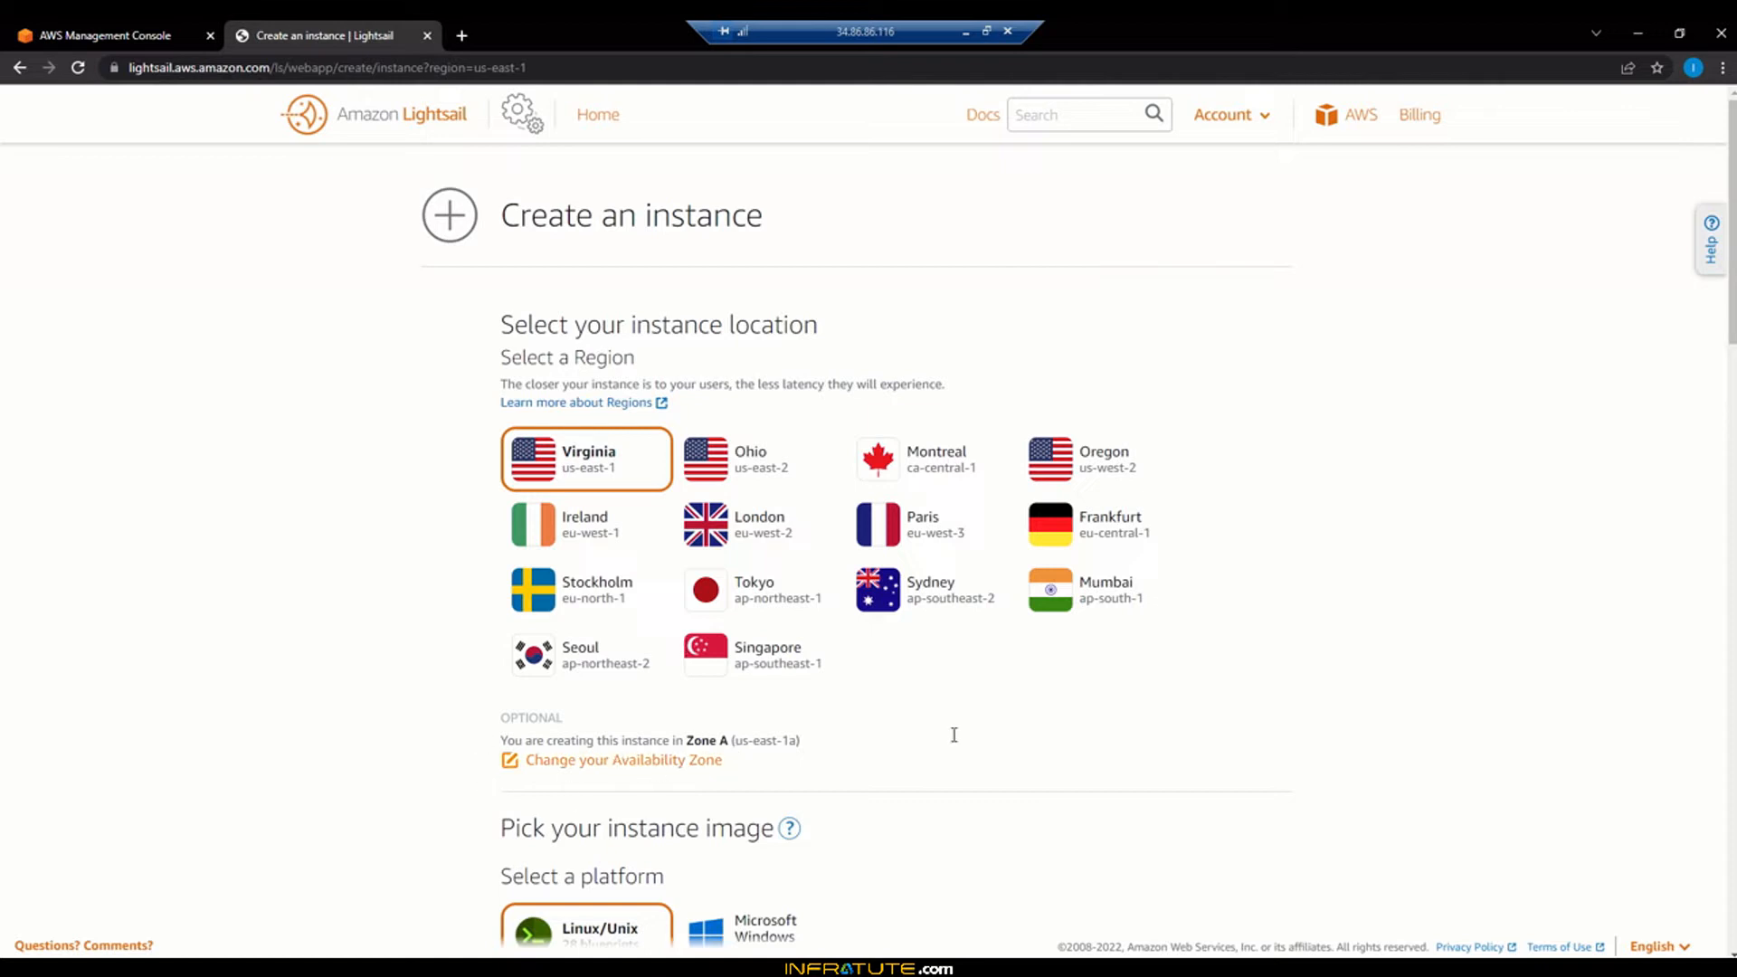
{"action": "scroll", "coordinate": [1373, 627], "scroll_direction": "down", "scroll_amount": 5}
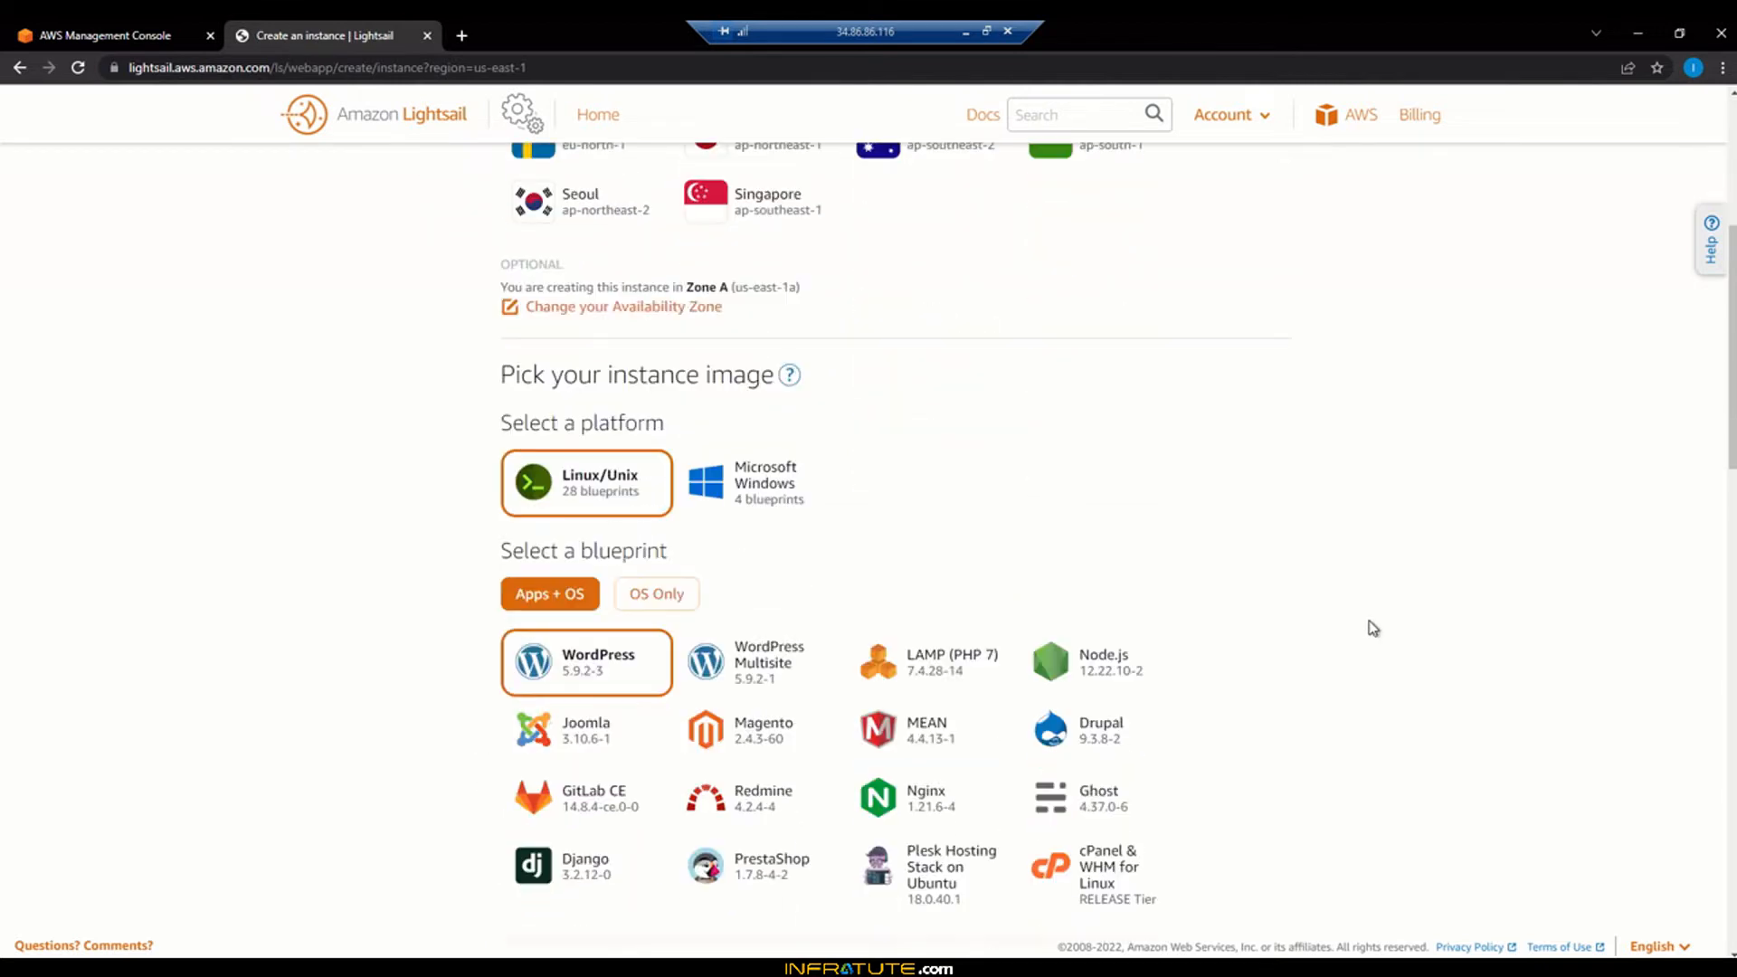
{"action": "scroll", "coordinate": [1373, 626], "scroll_direction": "down", "scroll_amount": 1}
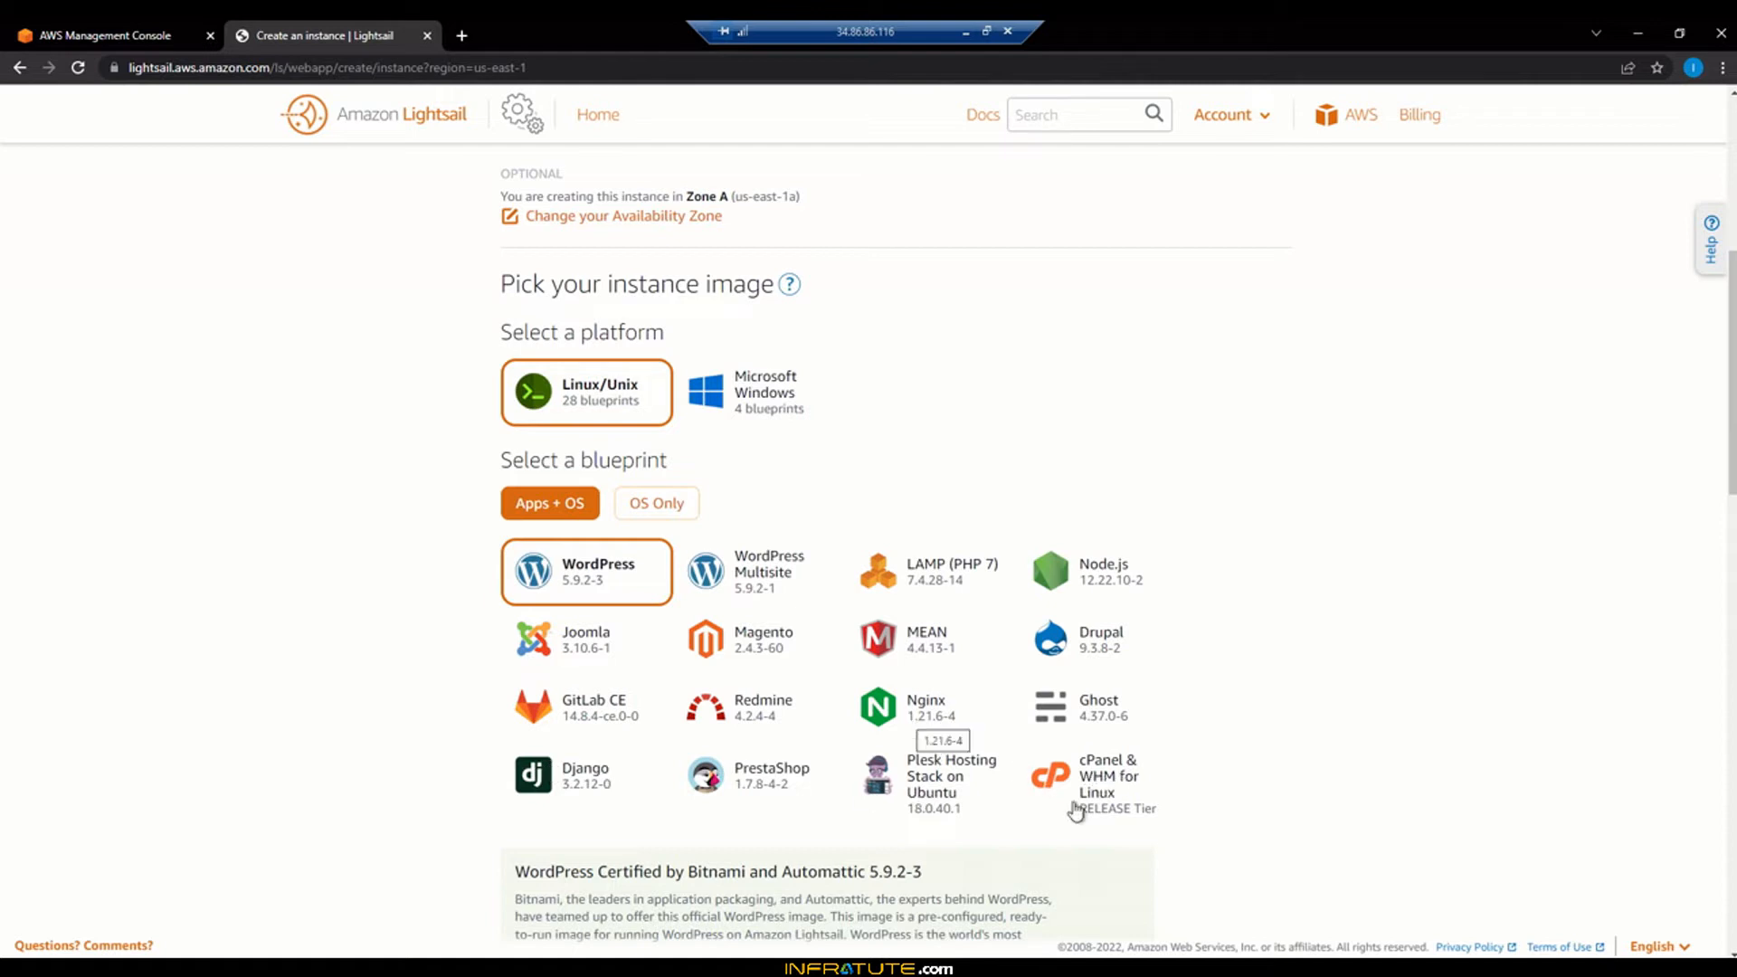
{"action": "scroll", "coordinate": [1254, 771], "scroll_direction": "down", "scroll_amount": 2}
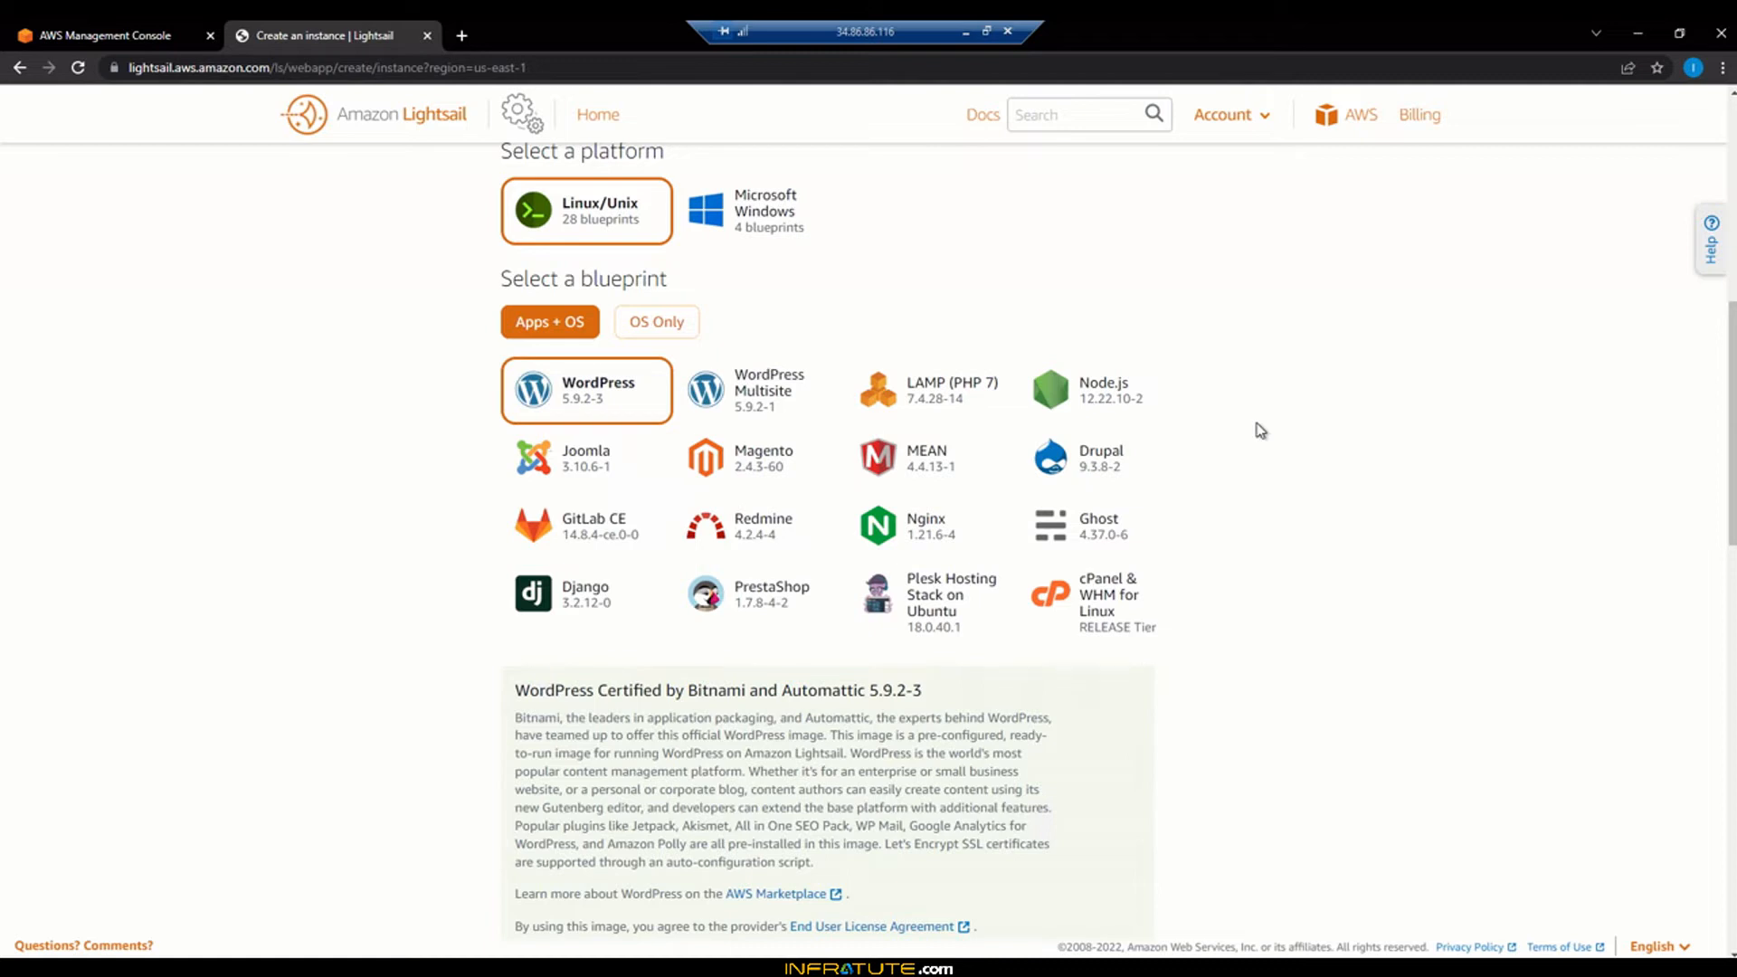
{"action": "left_click", "coordinate": [778, 207]}
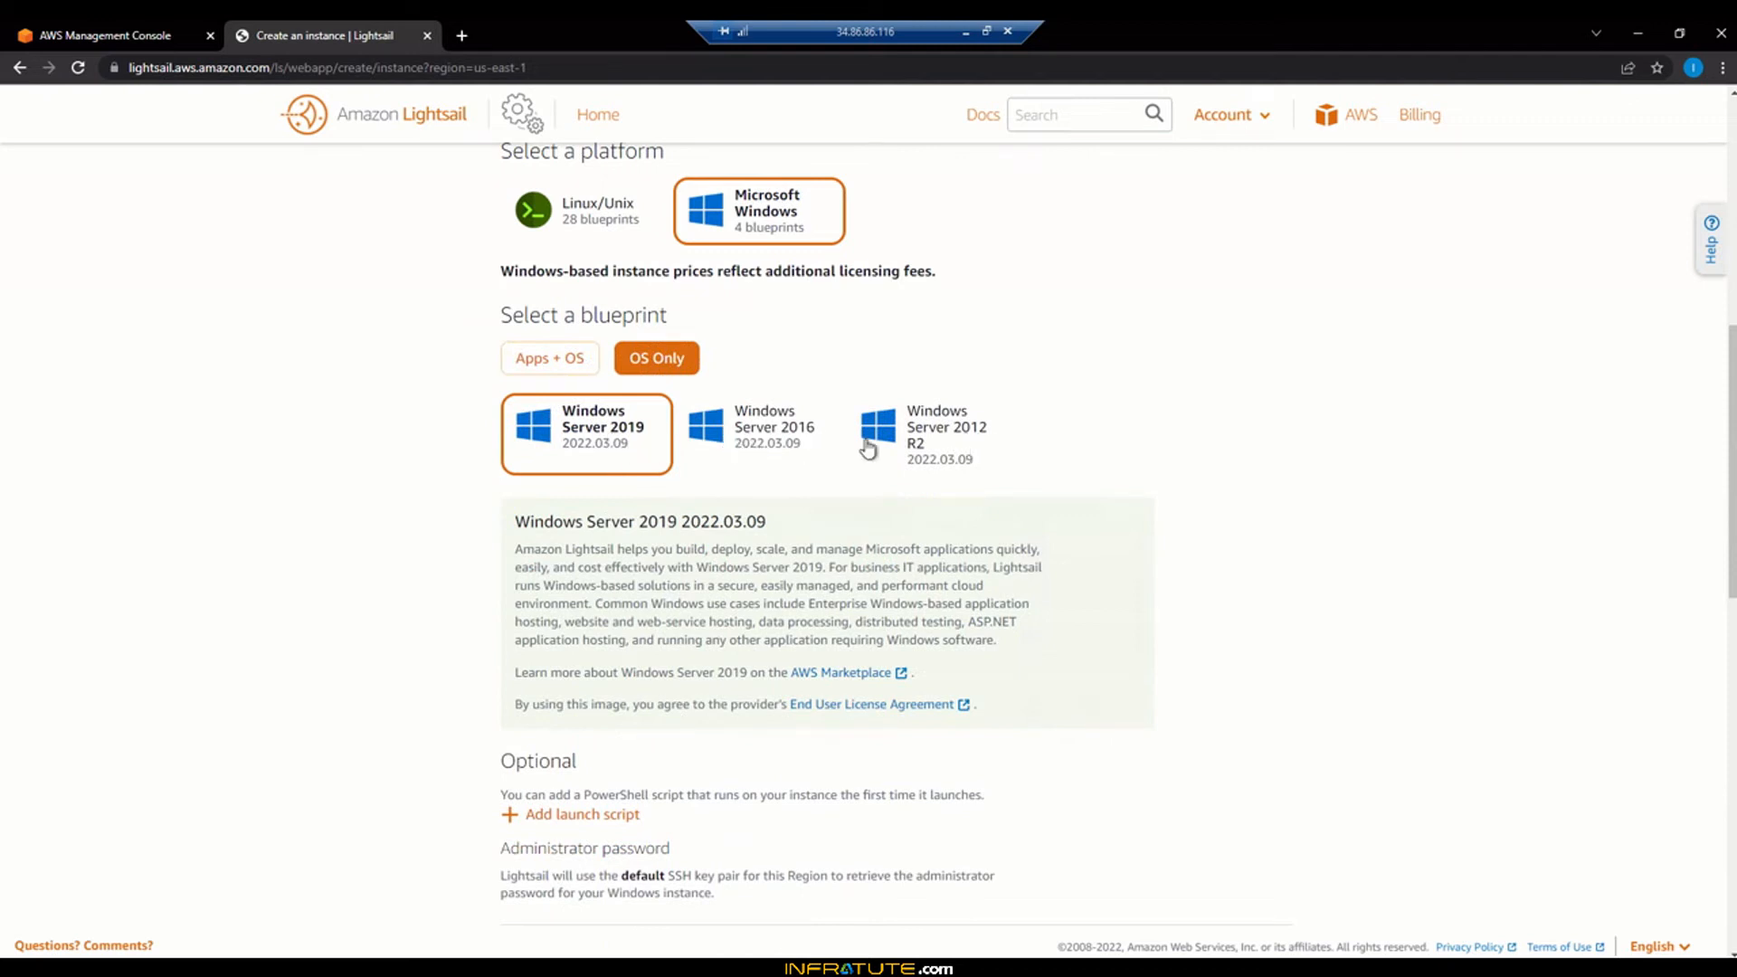
{"action": "left_click", "coordinate": [547, 360]}
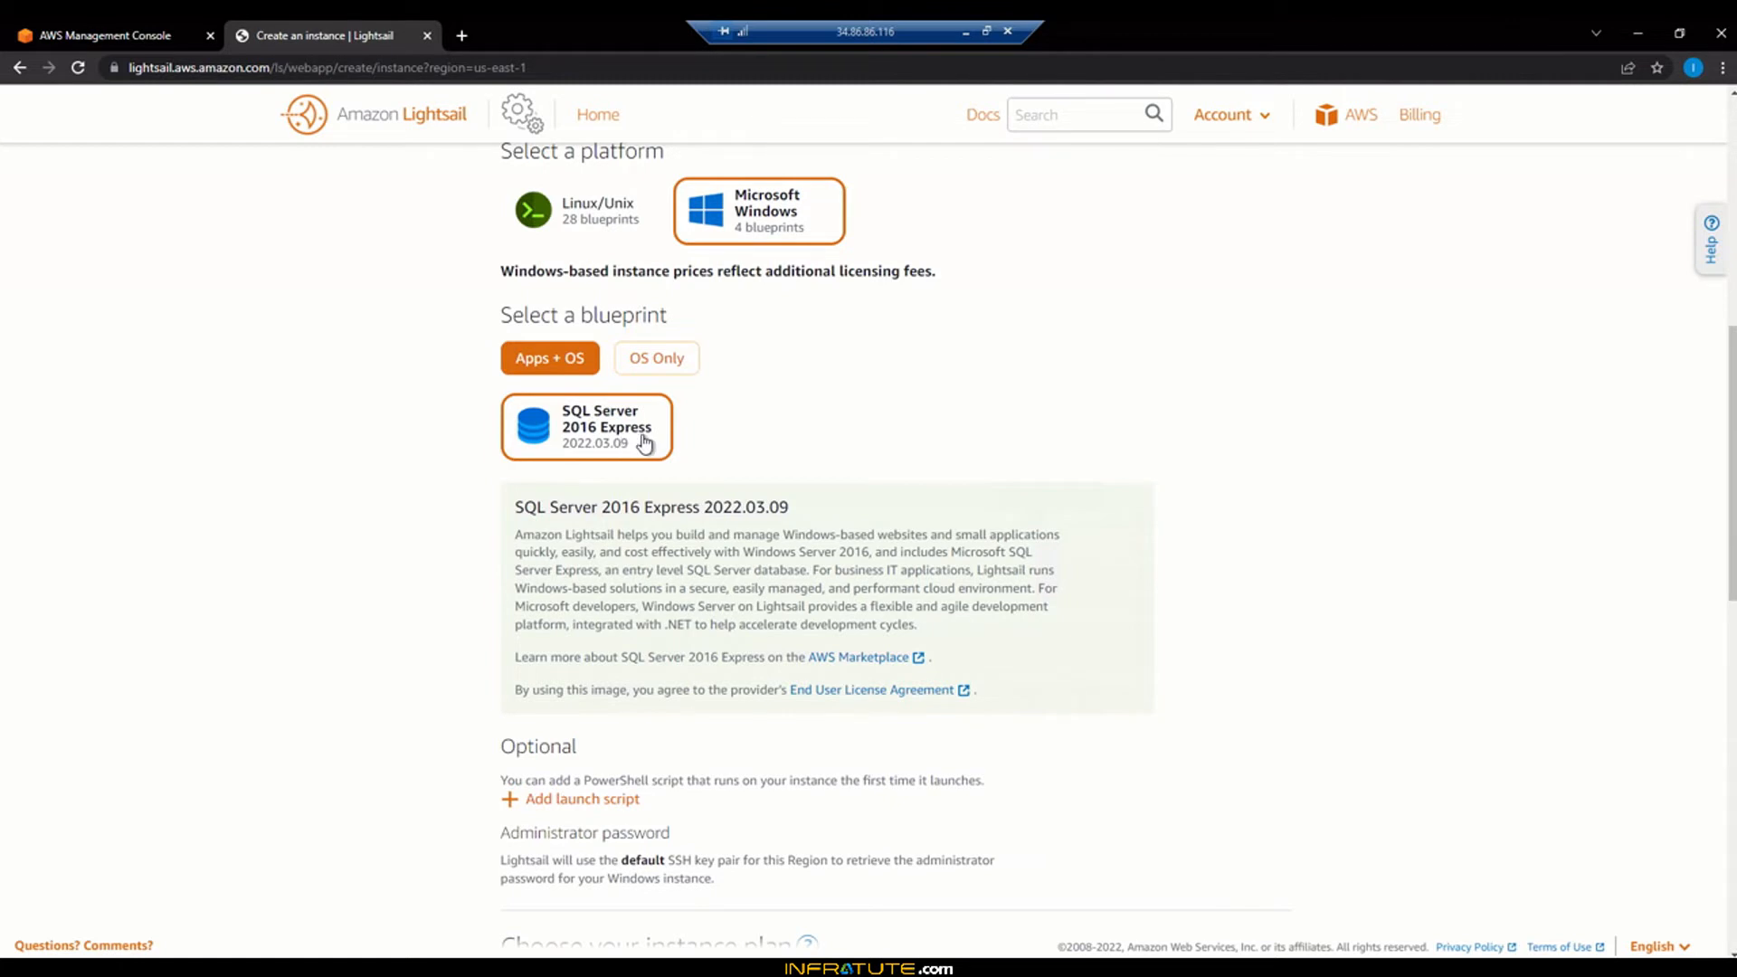
{"action": "left_click", "coordinate": [578, 207]}
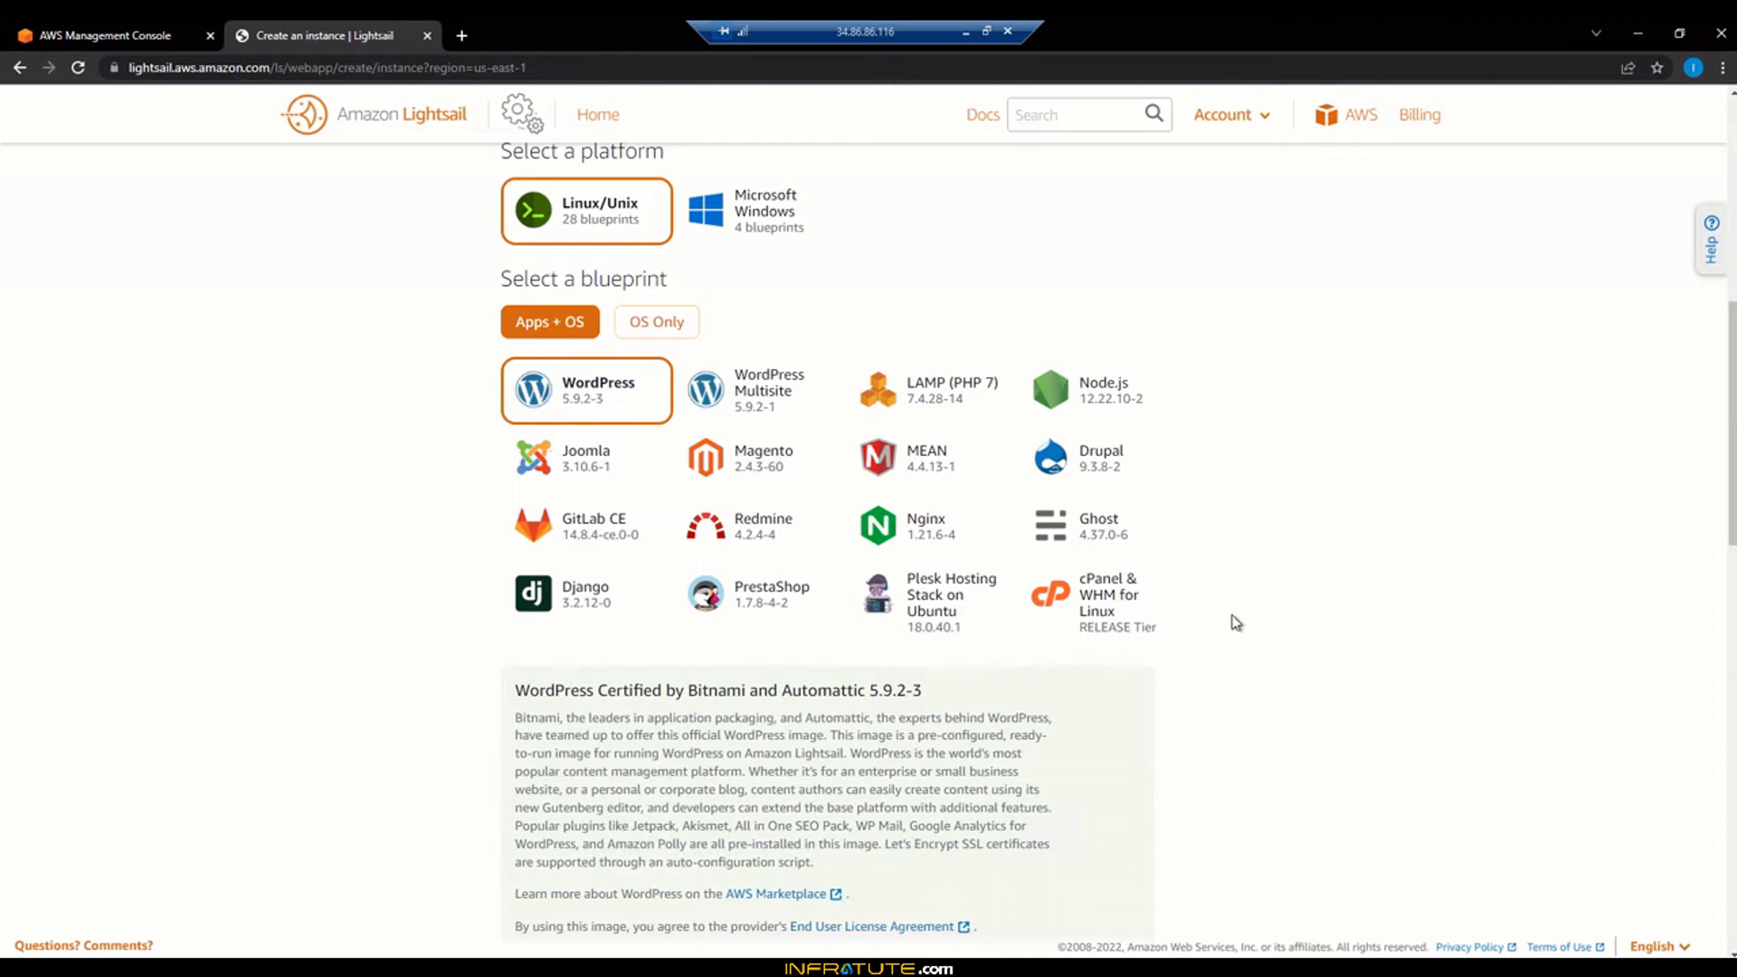
{"action": "scroll", "coordinate": [1236, 622], "scroll_direction": "down", "scroll_amount": 3}
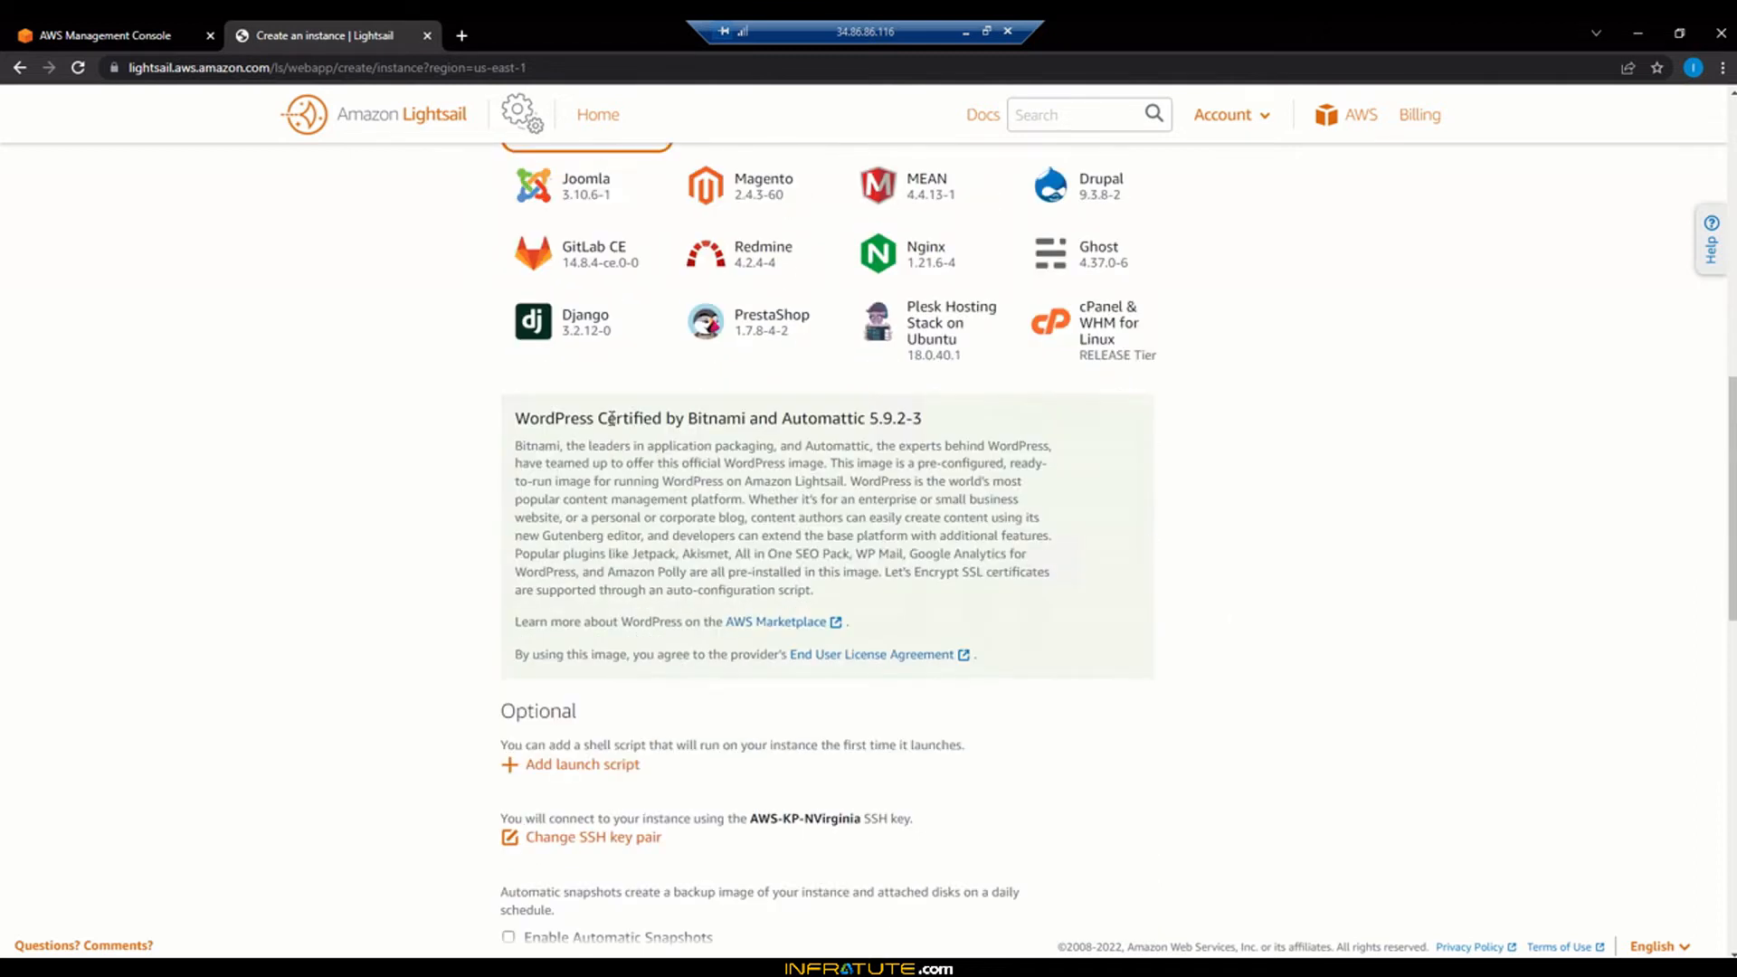
{"action": "left_click_drag", "start_coordinate": [603, 420], "coordinate": [941, 438]}
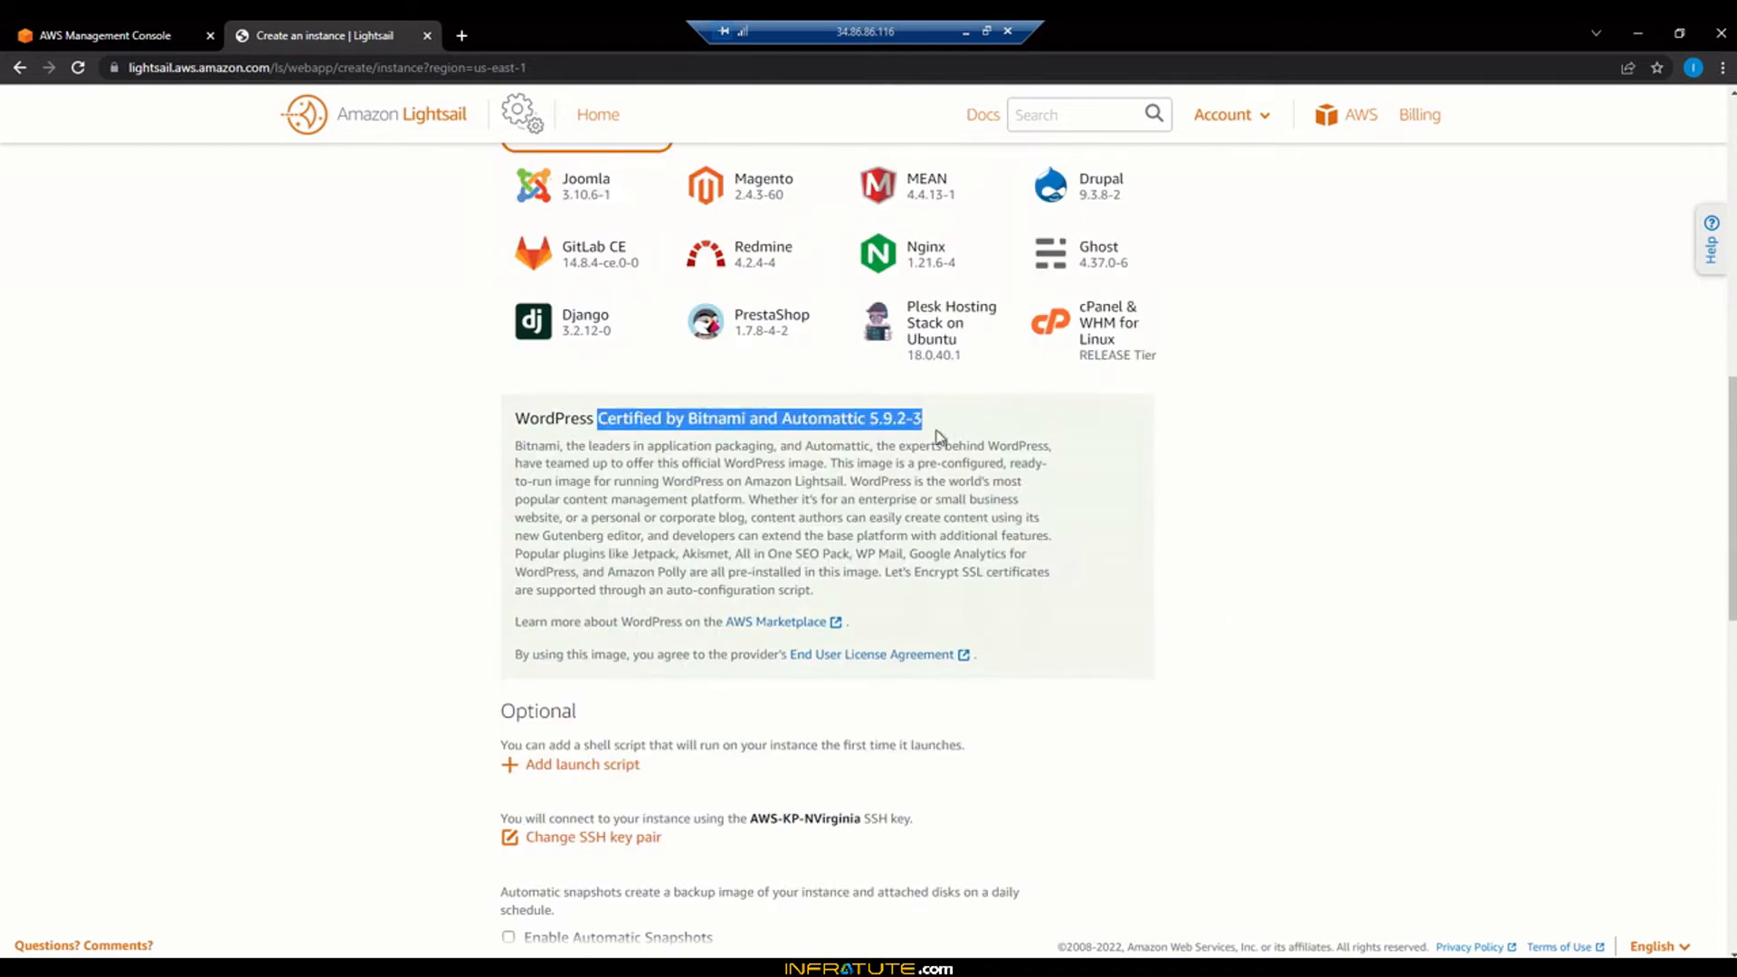
{"action": "left_click", "coordinate": [668, 457]}
{"action": "left_click_drag", "start_coordinate": [613, 449], "coordinate": [817, 453]}
{"action": "left_click", "coordinate": [756, 450]}
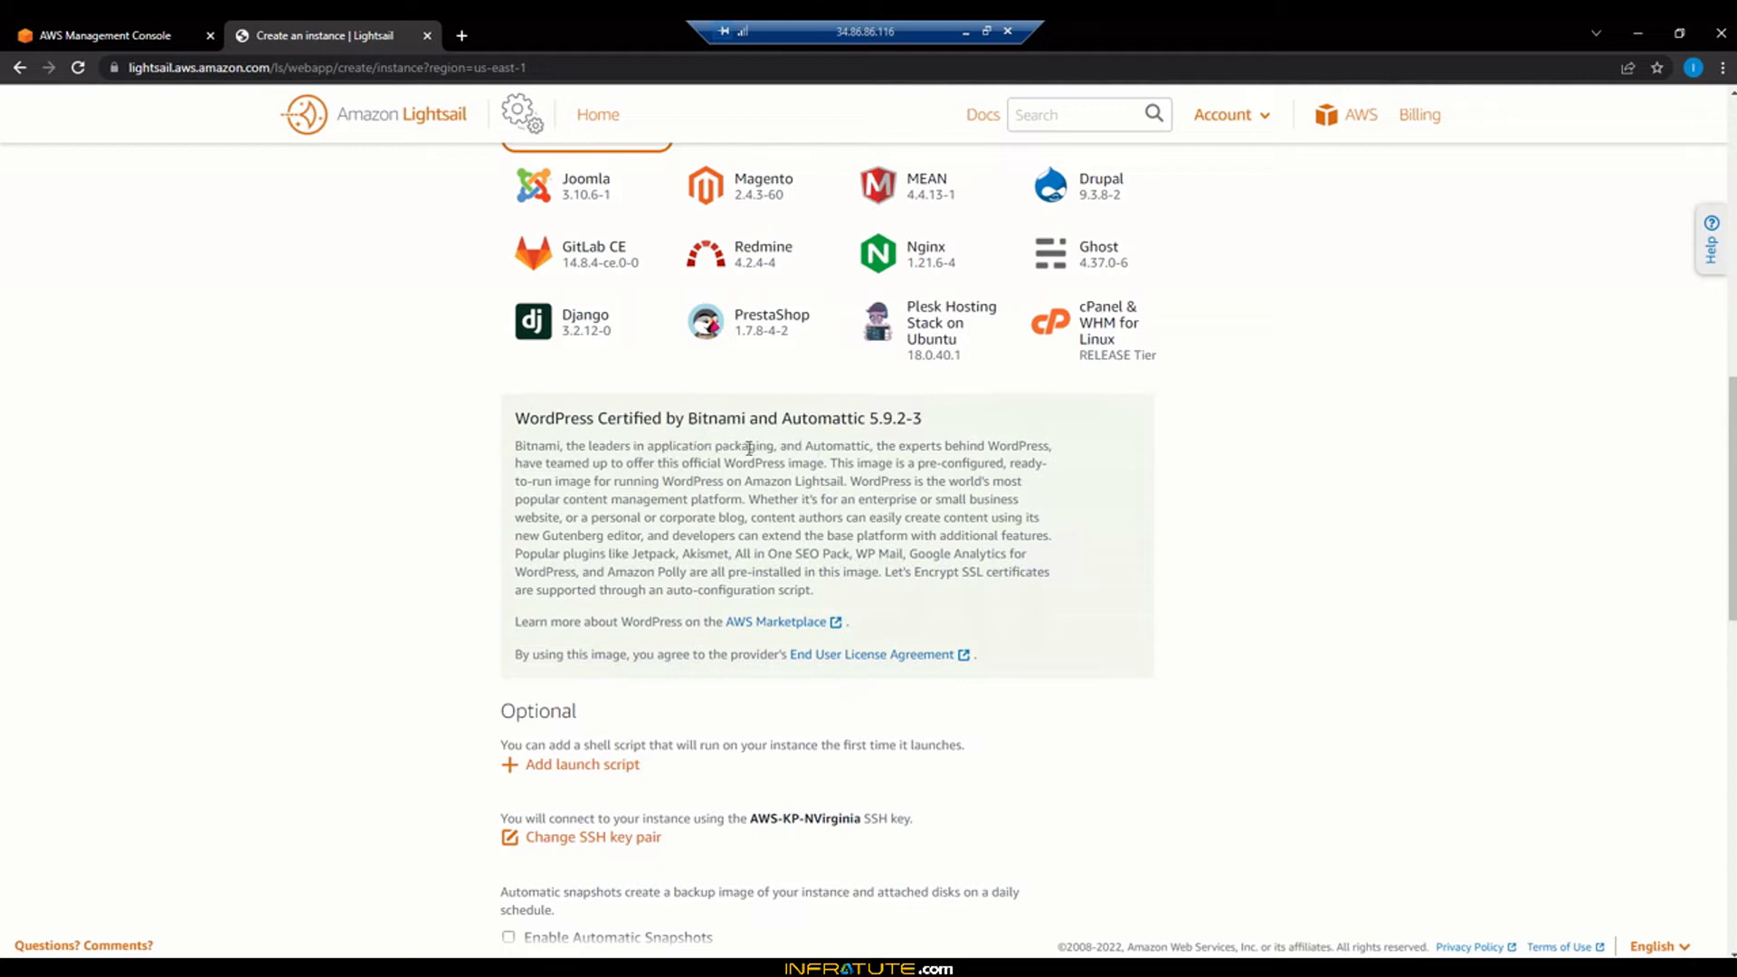
{"action": "left_click_drag", "start_coordinate": [636, 446], "coordinate": [780, 447]}
{"action": "left_click_drag", "start_coordinate": [912, 447], "coordinate": [1040, 450]}
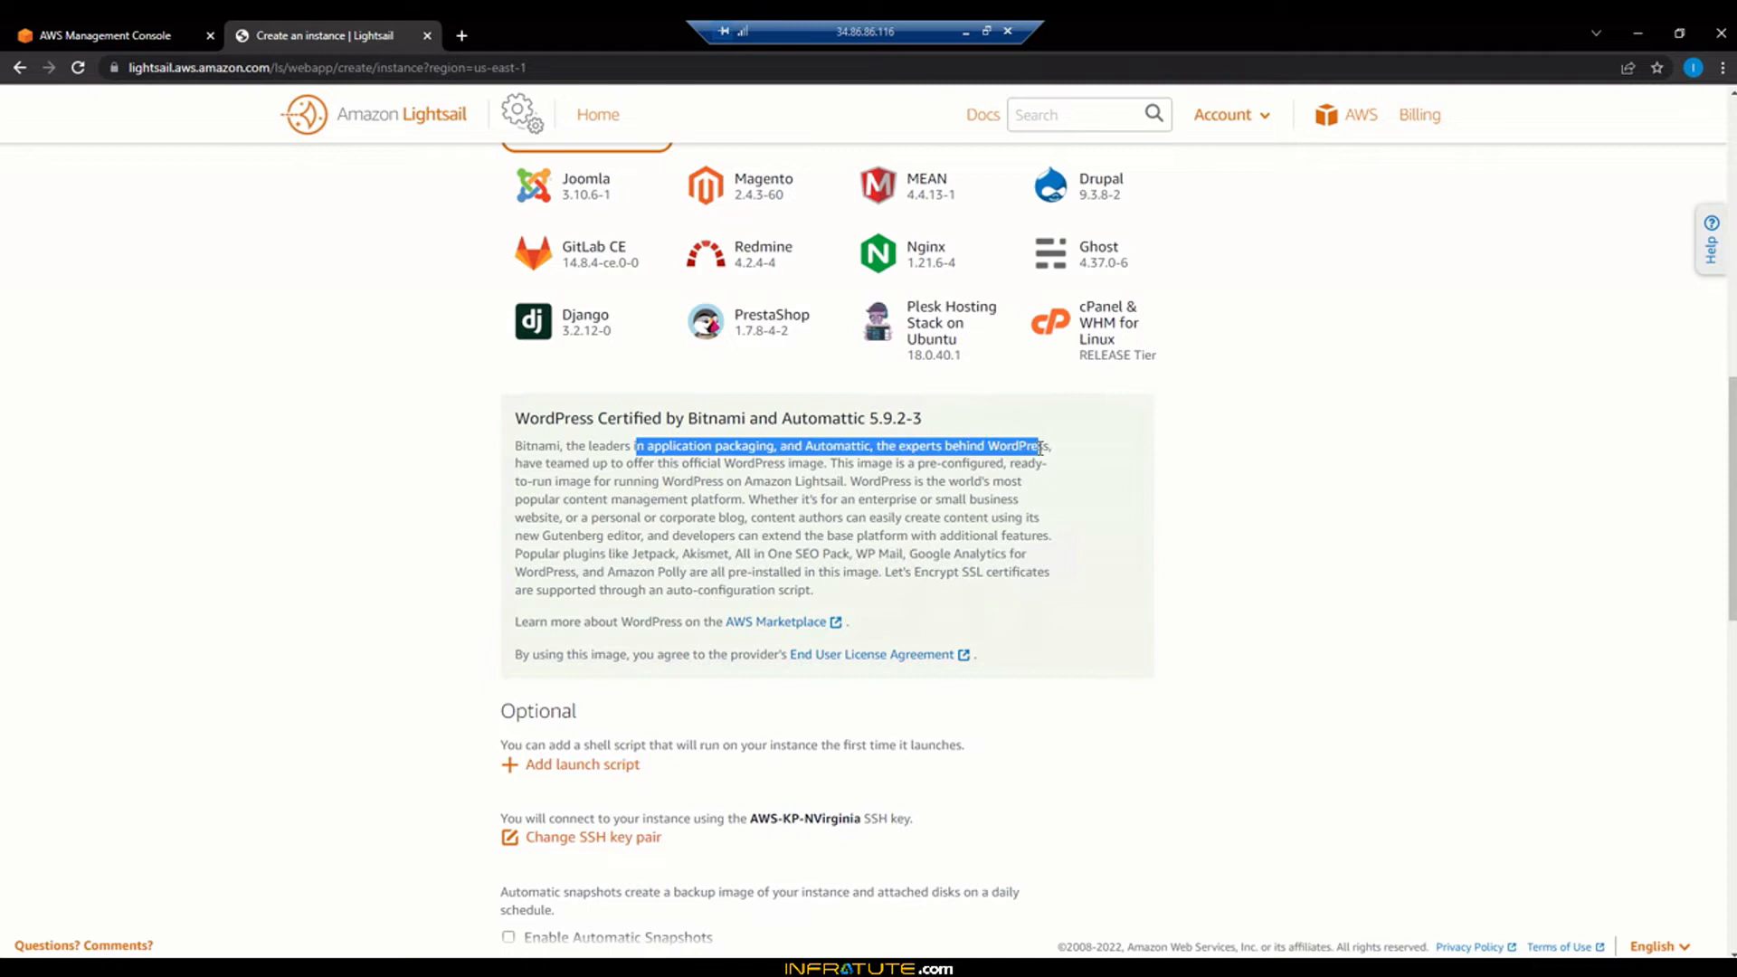
{"action": "left_click", "coordinate": [940, 495]}
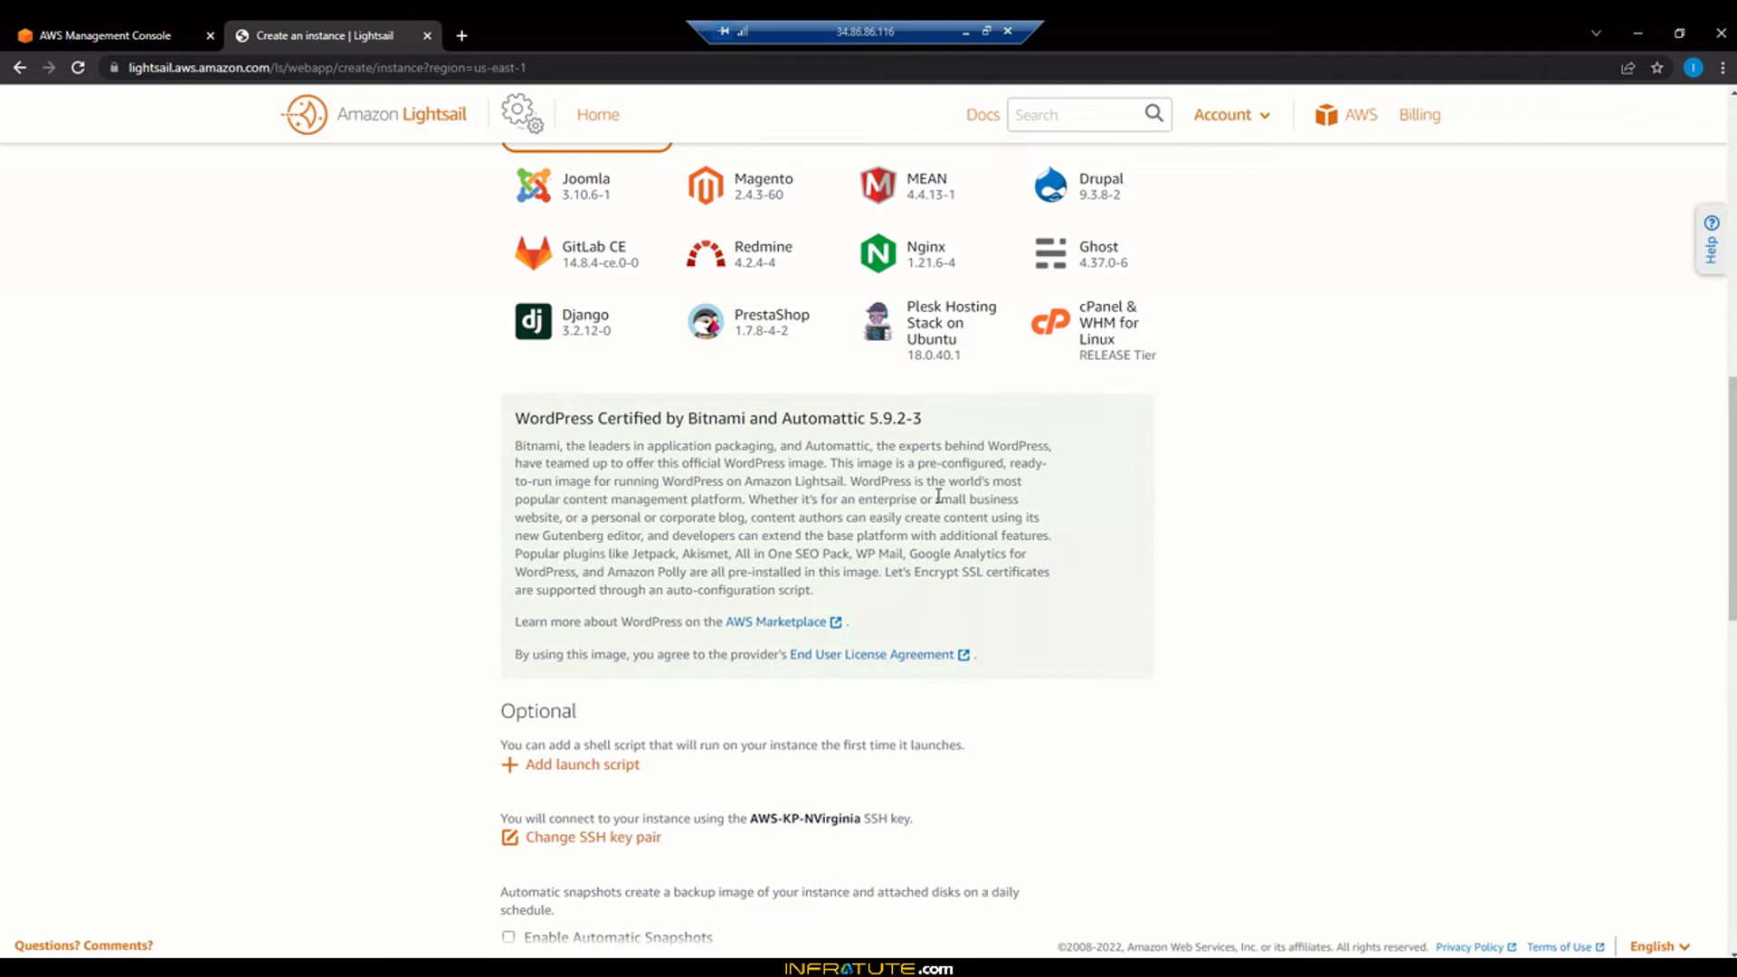
Open EC2 from the console and launch the instance wizard at the Choose an AMI step
{"action": "left_click", "coordinate": [20, 35]}
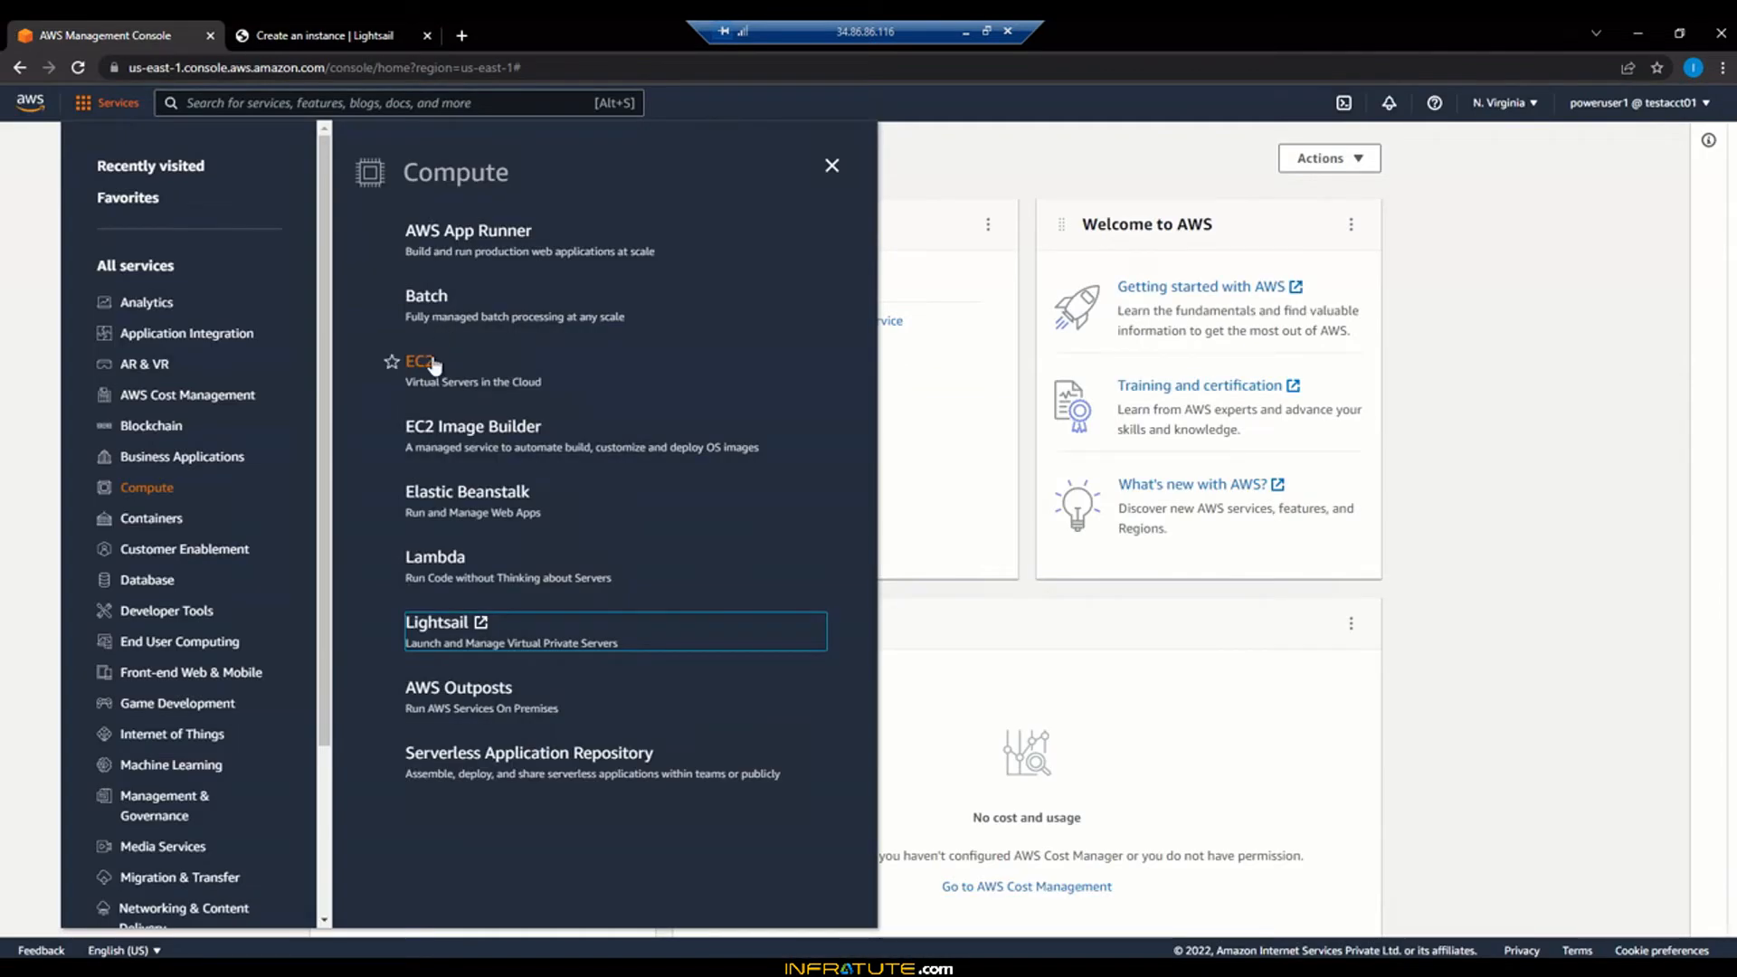
{"action": "left_click", "coordinate": [433, 363]}
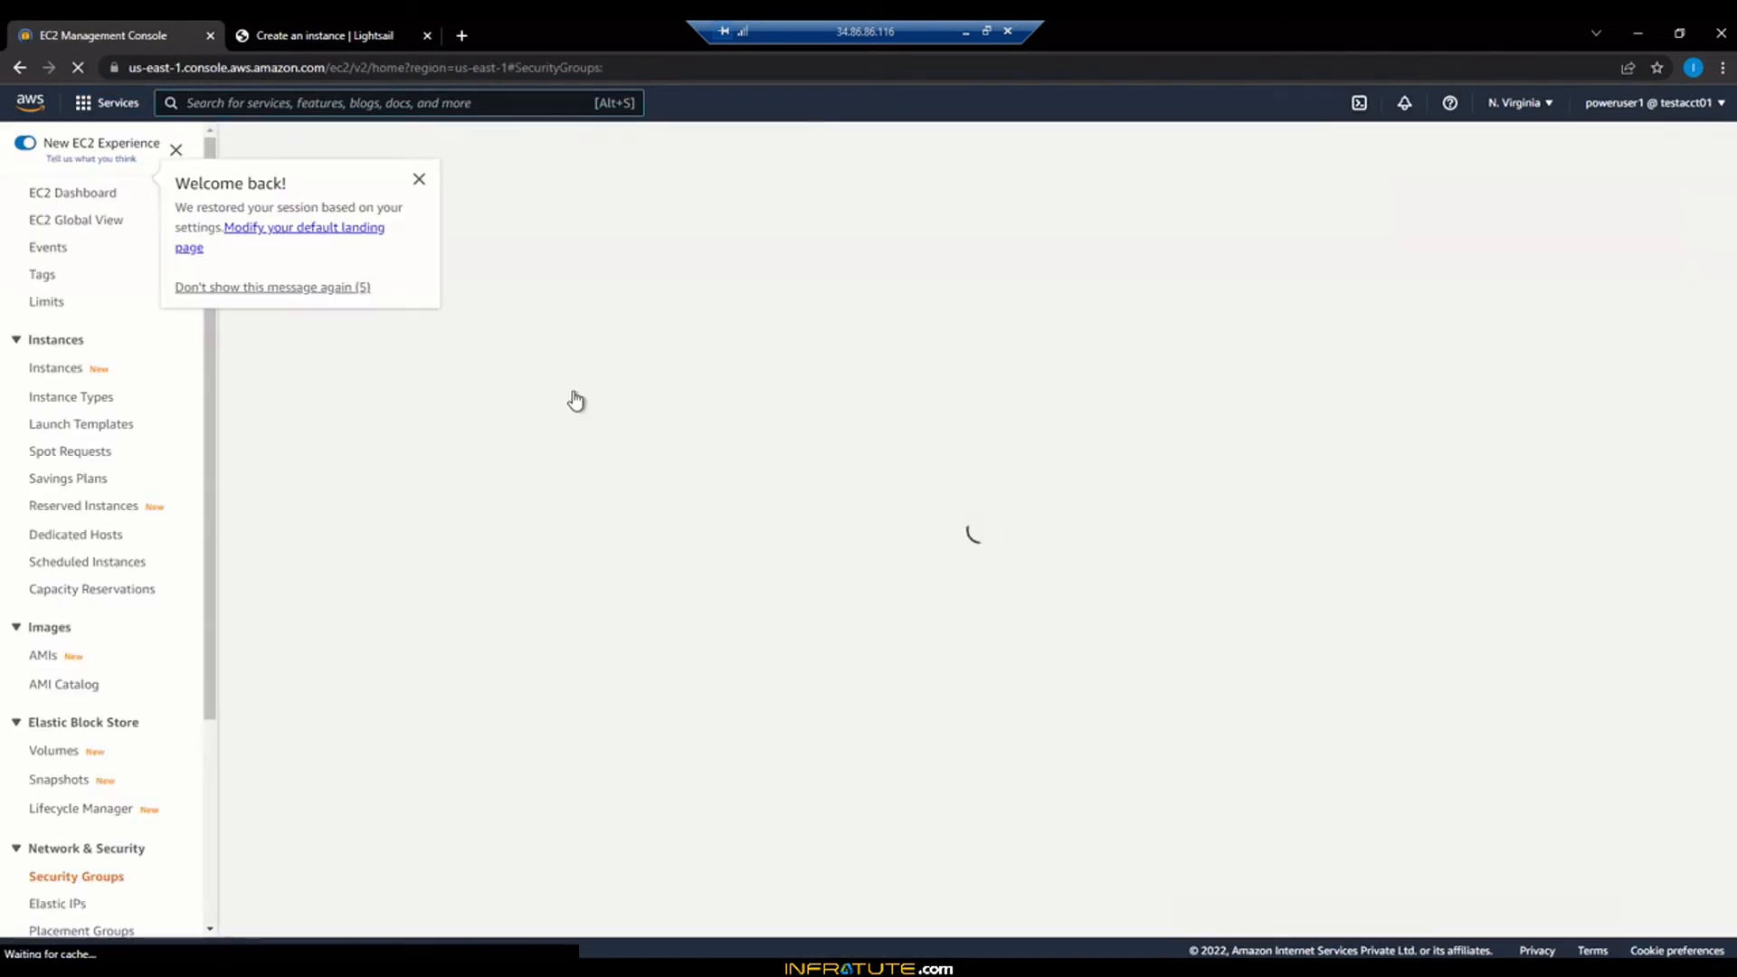
{"action": "left_click", "coordinate": [419, 181]}
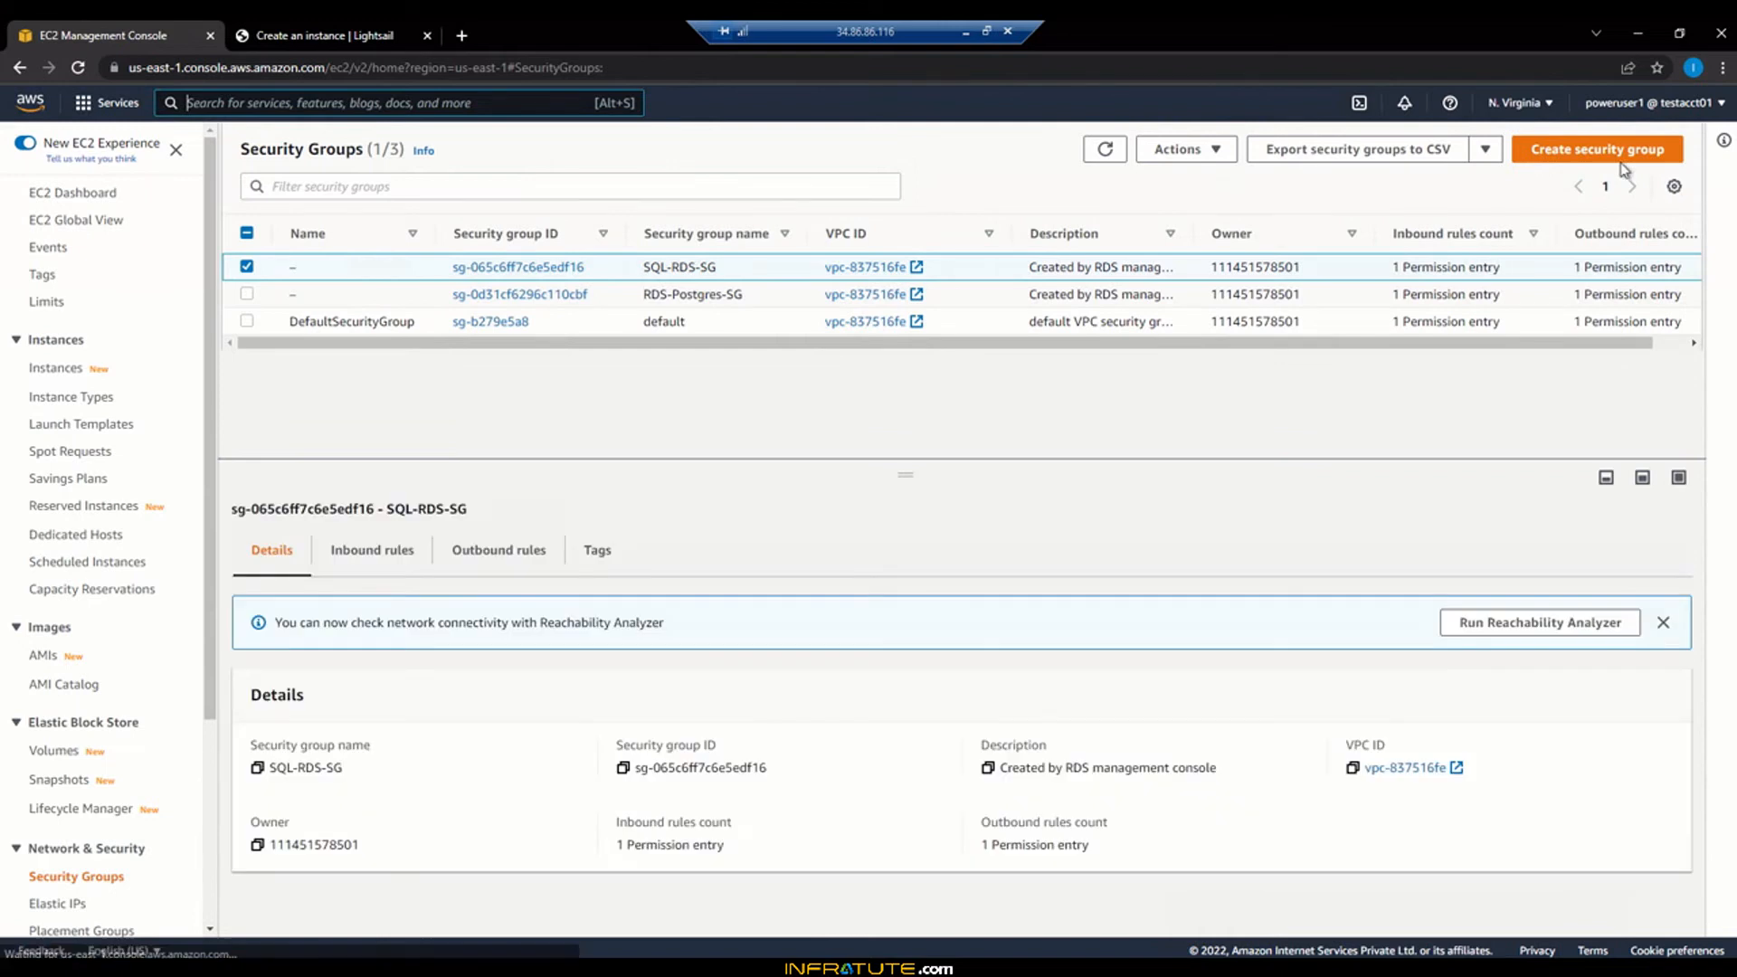
{"action": "left_click", "coordinate": [116, 194]}
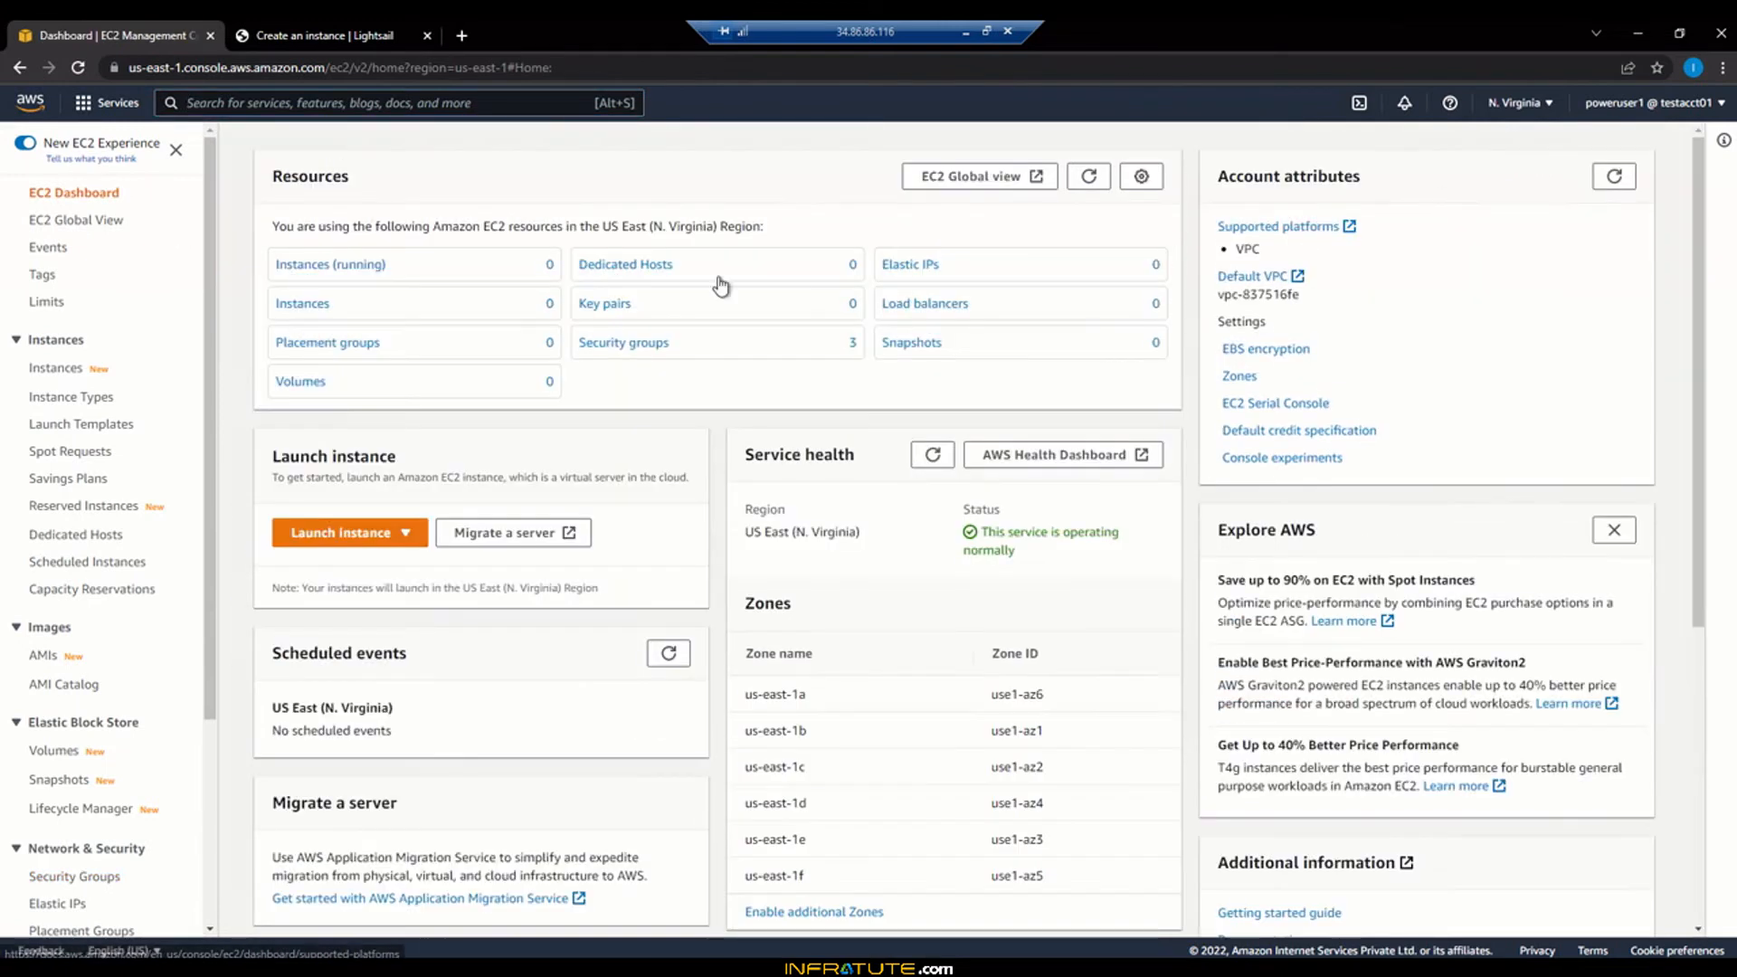
{"action": "left_click", "coordinate": [366, 536]}
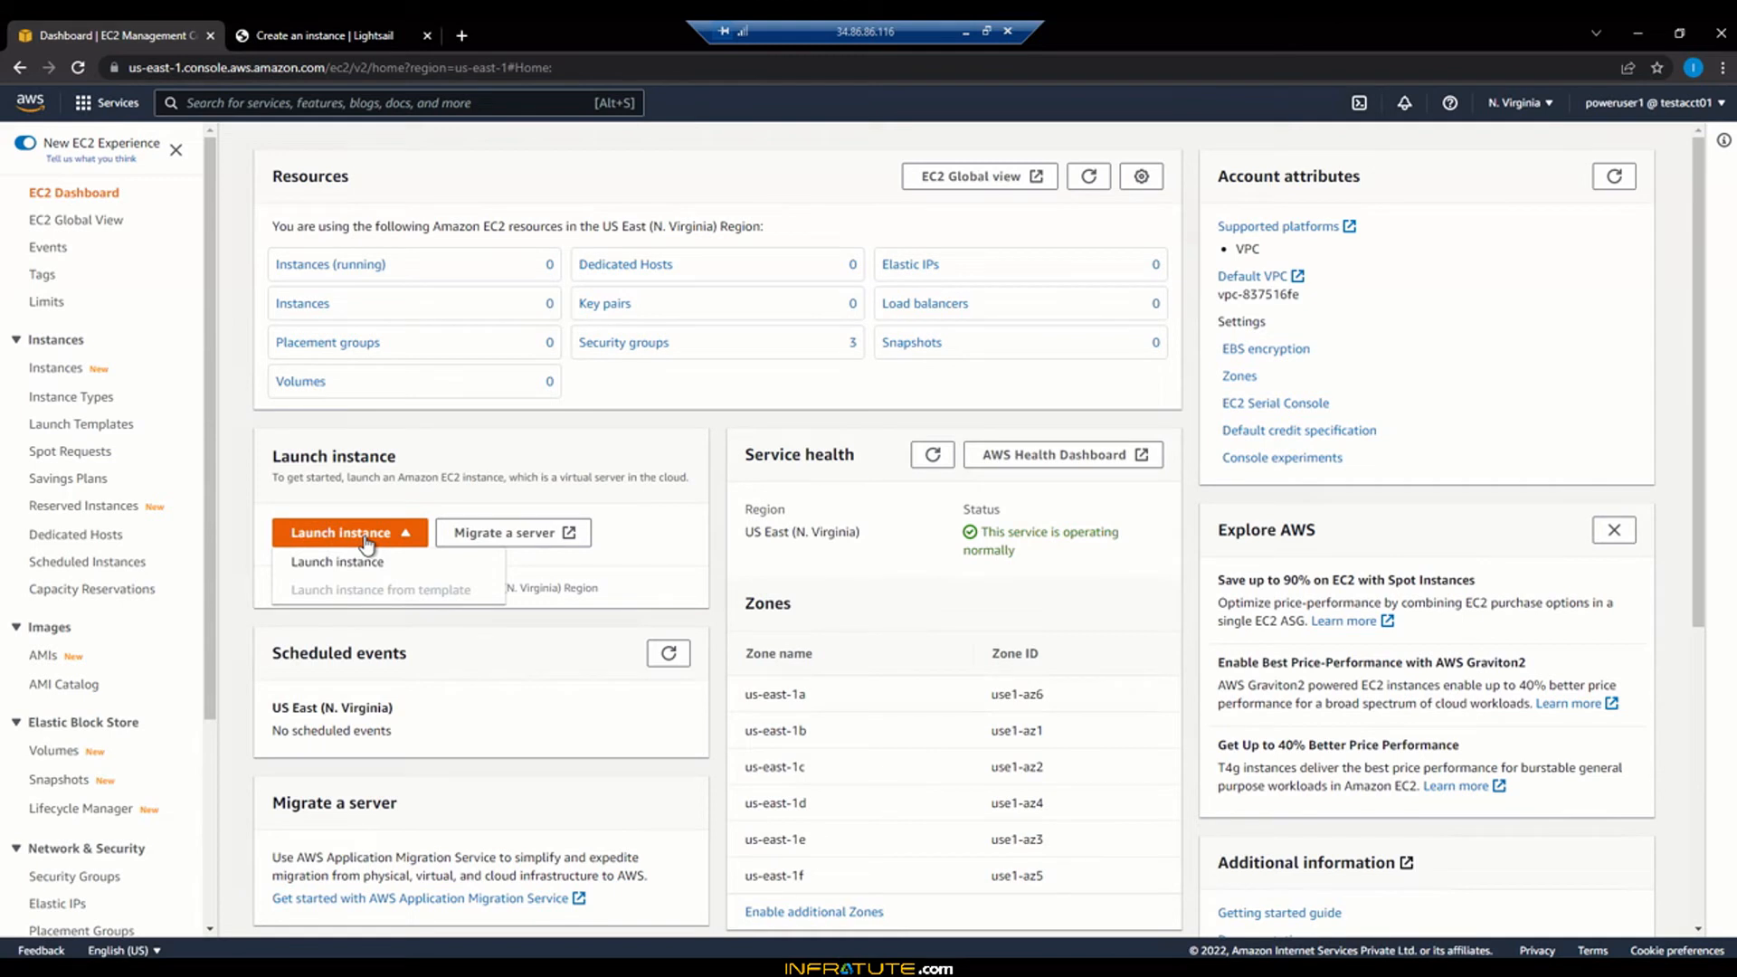
{"action": "left_click", "coordinate": [356, 563]}
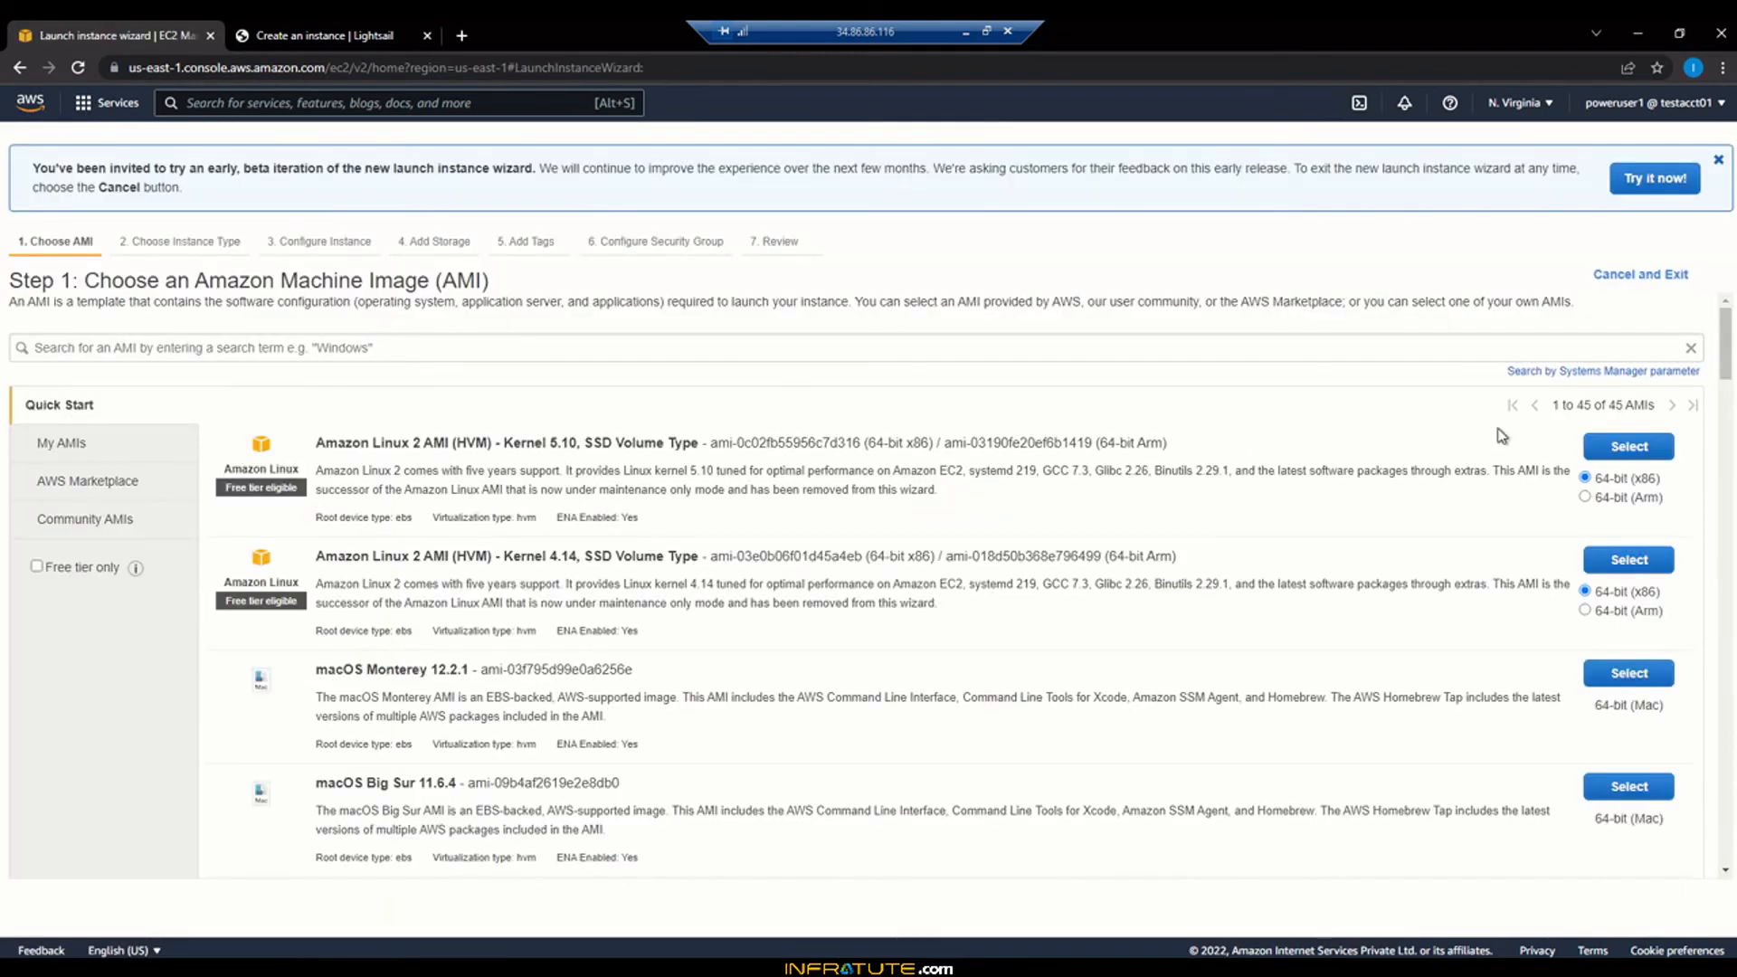
{"action": "left_click", "coordinate": [1622, 448]}
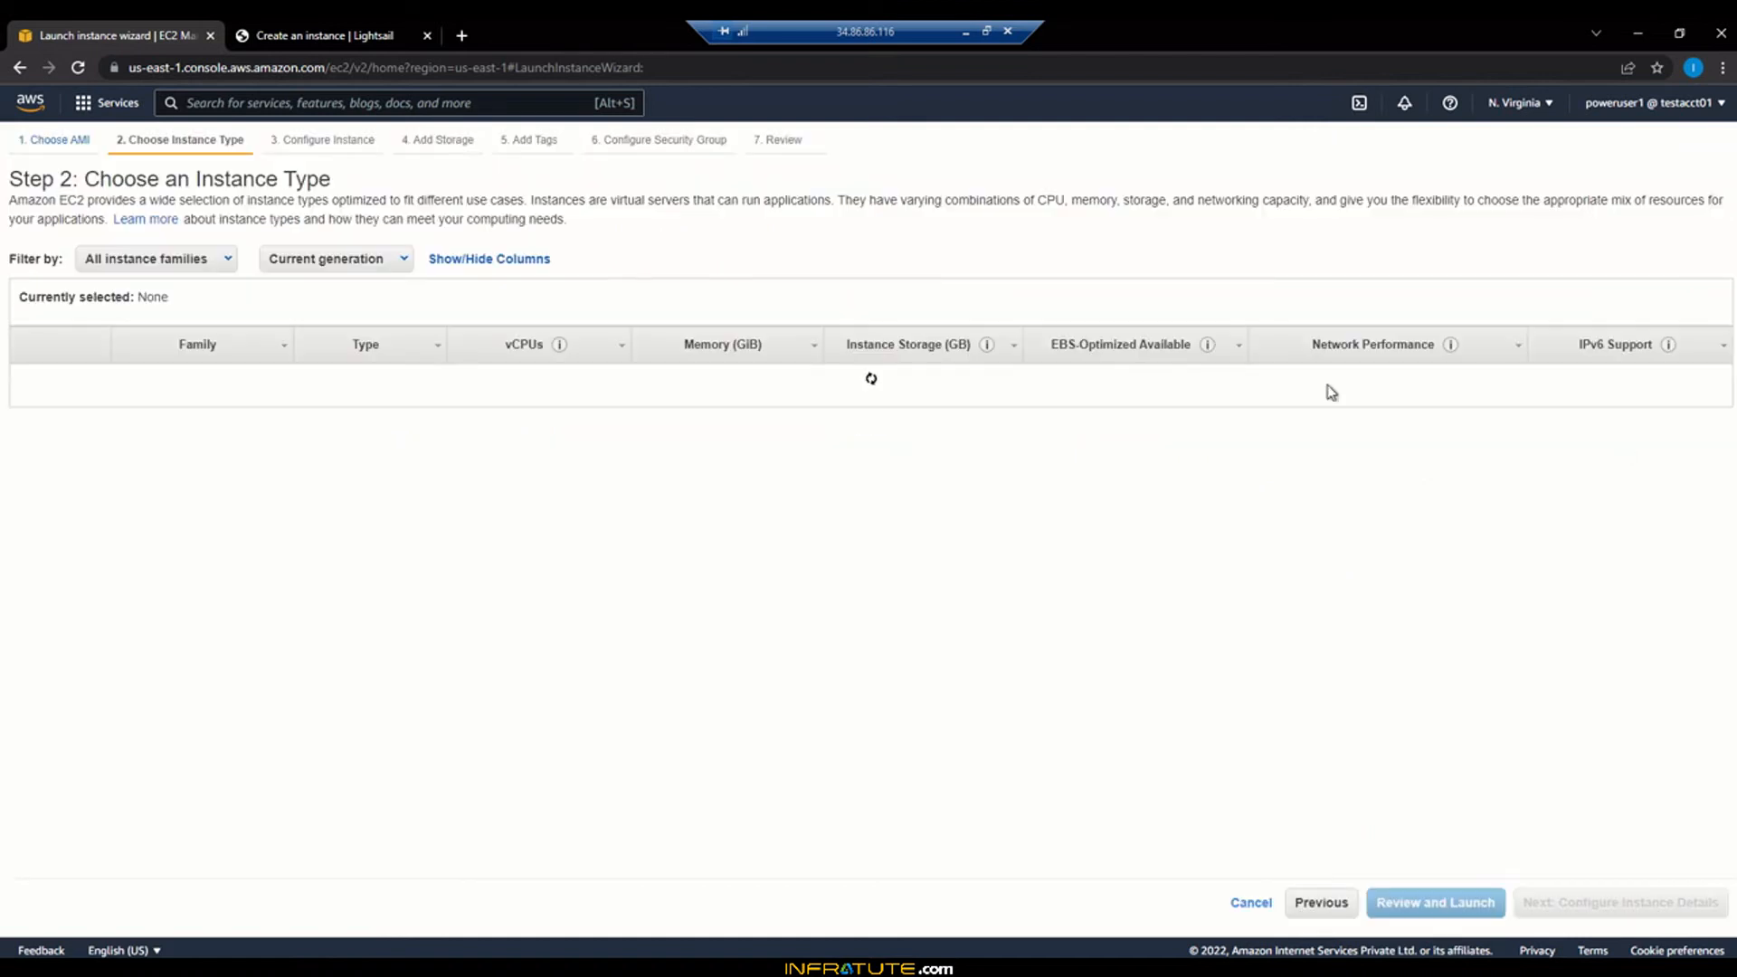
{"action": "left_click", "coordinate": [20, 68]}
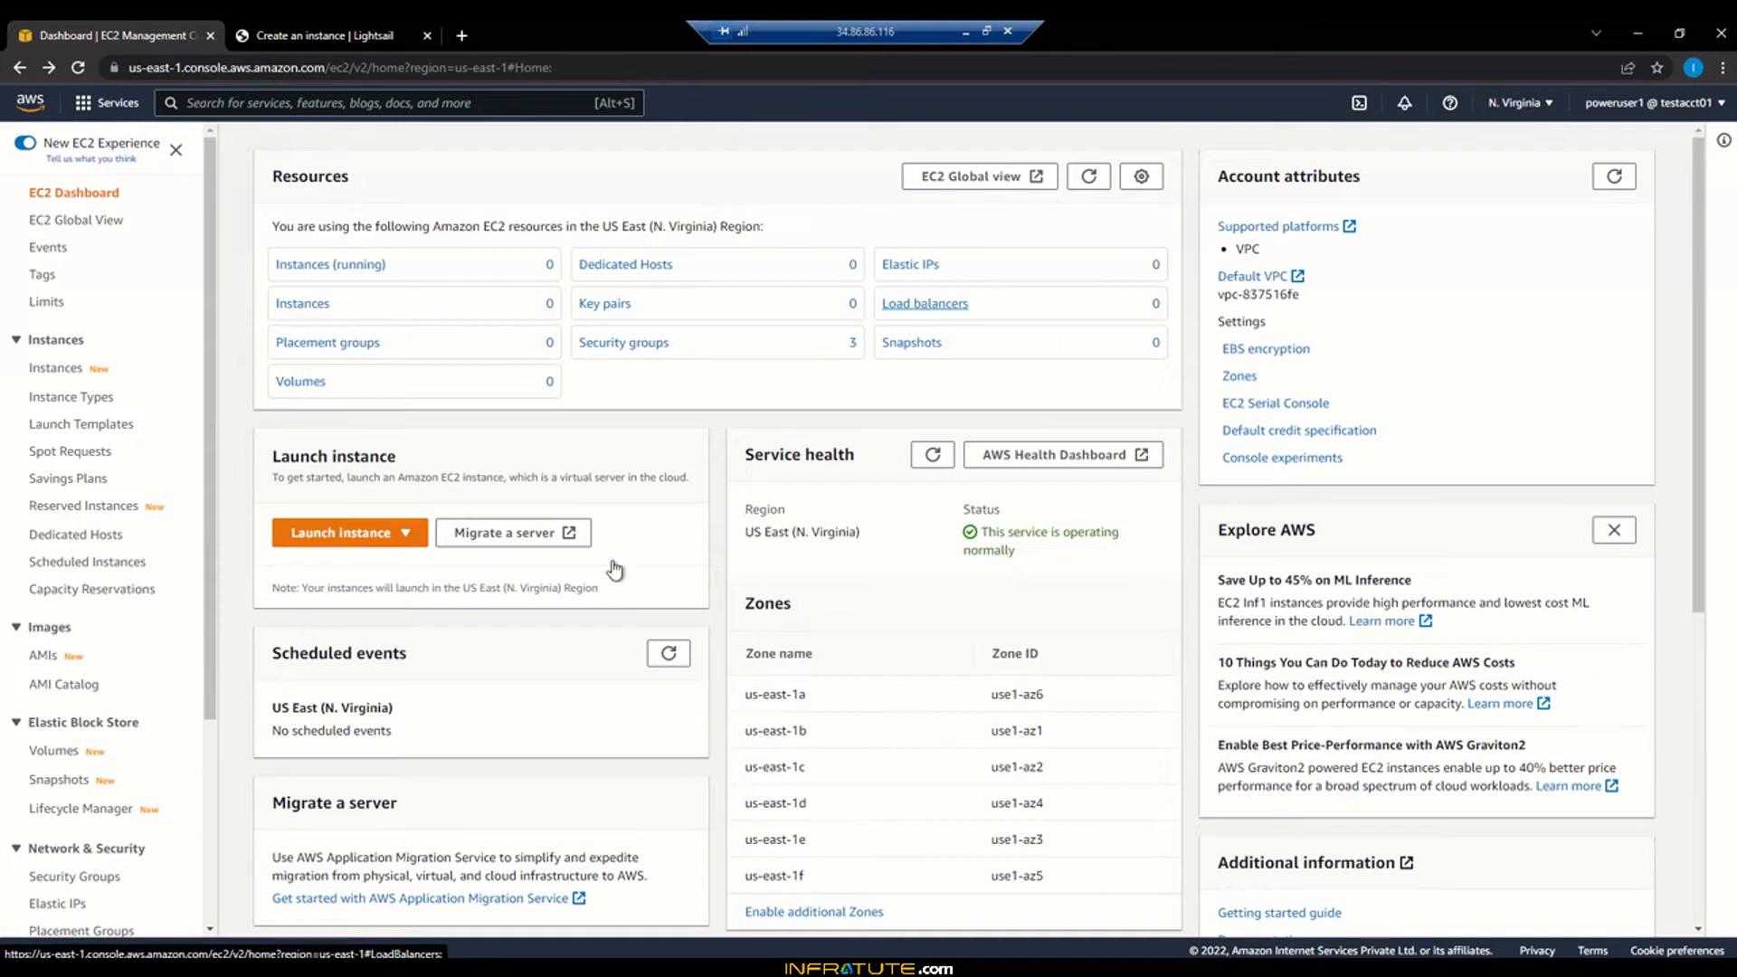
{"action": "left_click", "coordinate": [330, 534]}
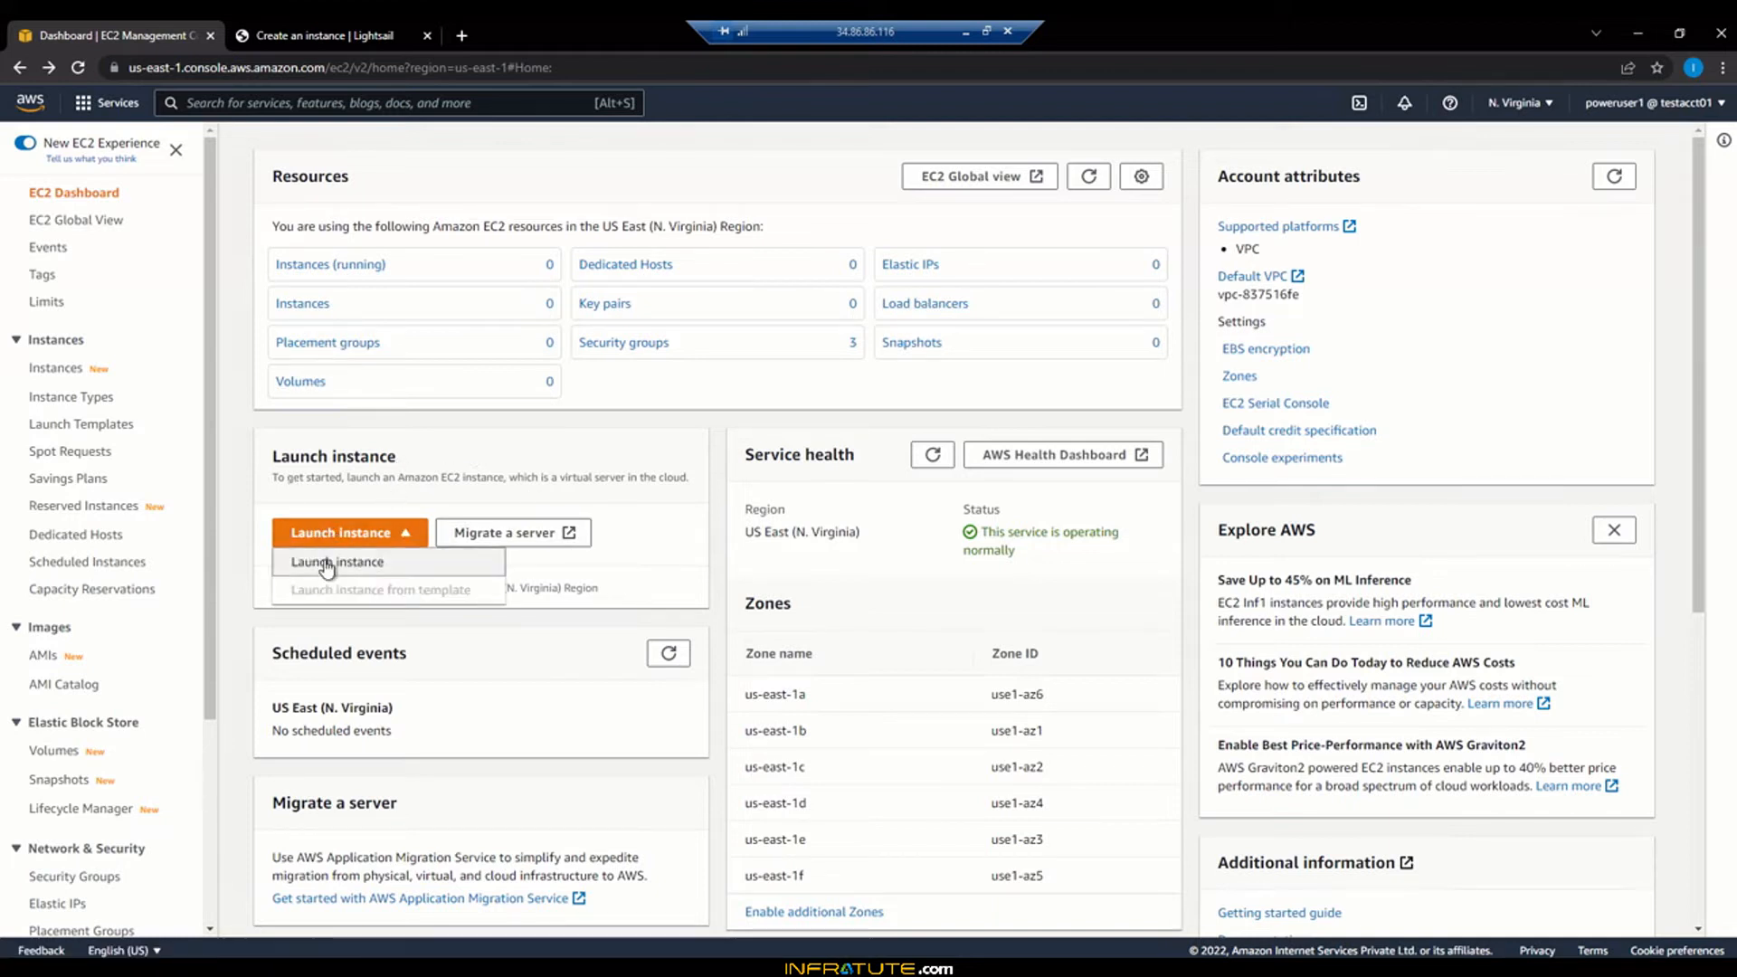
{"action": "left_click", "coordinate": [333, 562]}
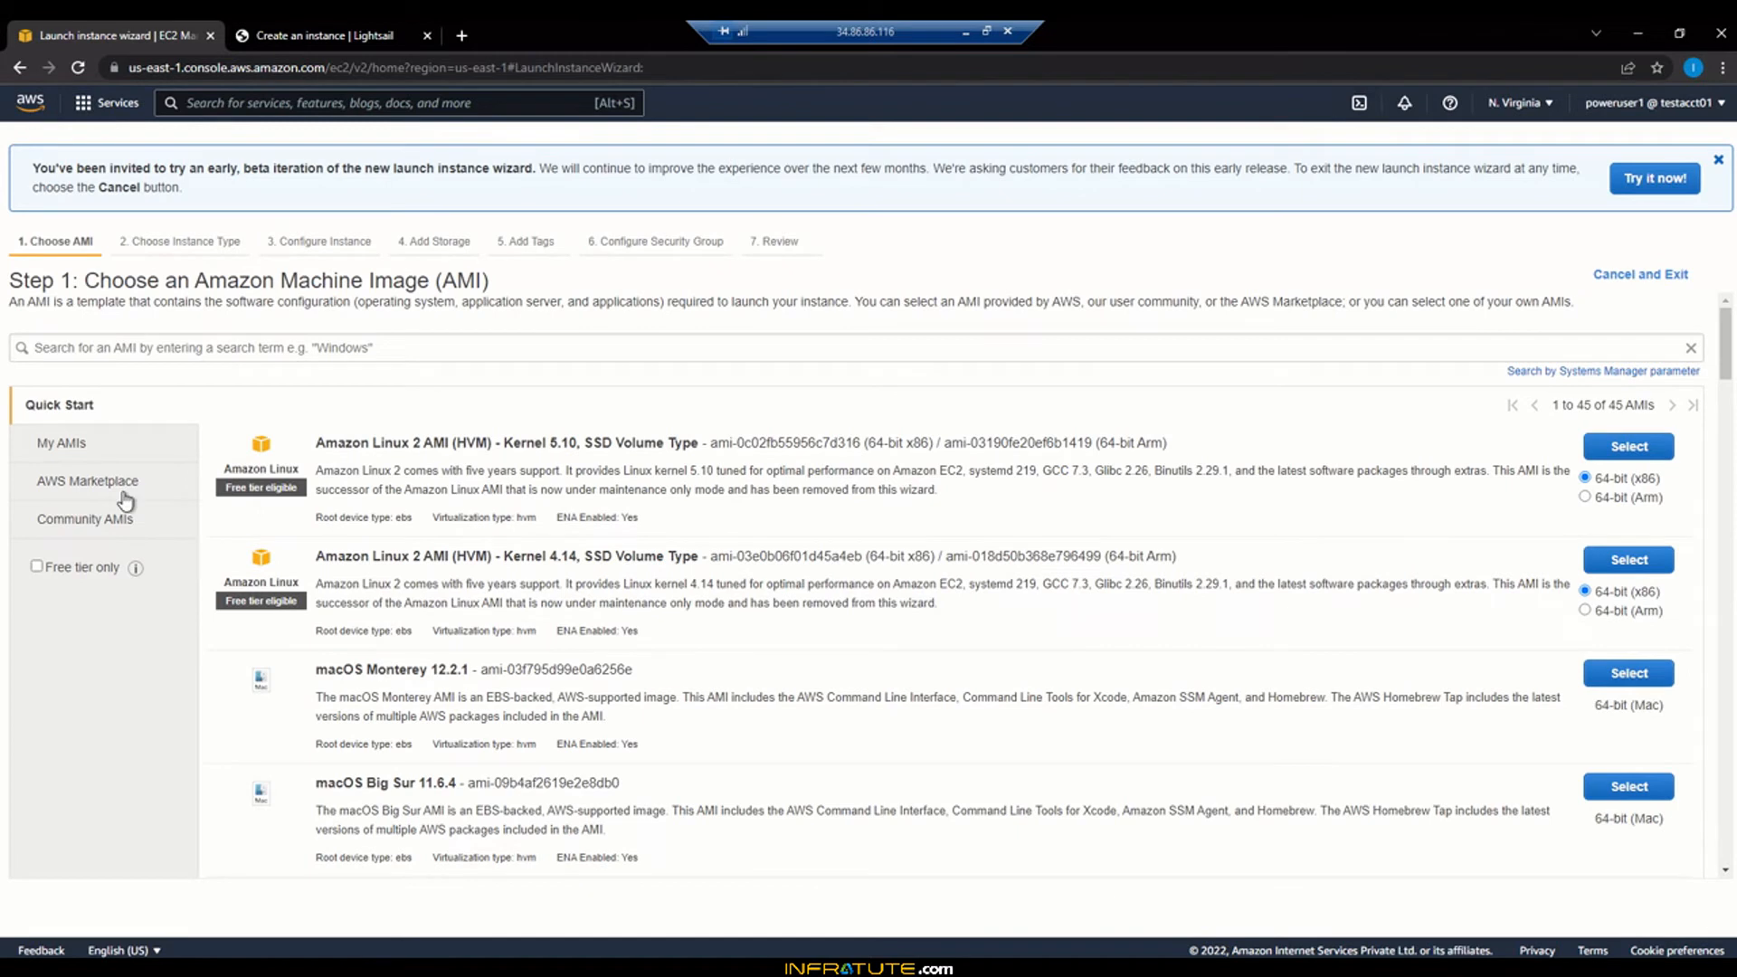
Search the AWS Marketplace machine images for 'wordpress'
{"action": "left_click", "coordinate": [126, 484]}
{"action": "left_click", "coordinate": [419, 349]}
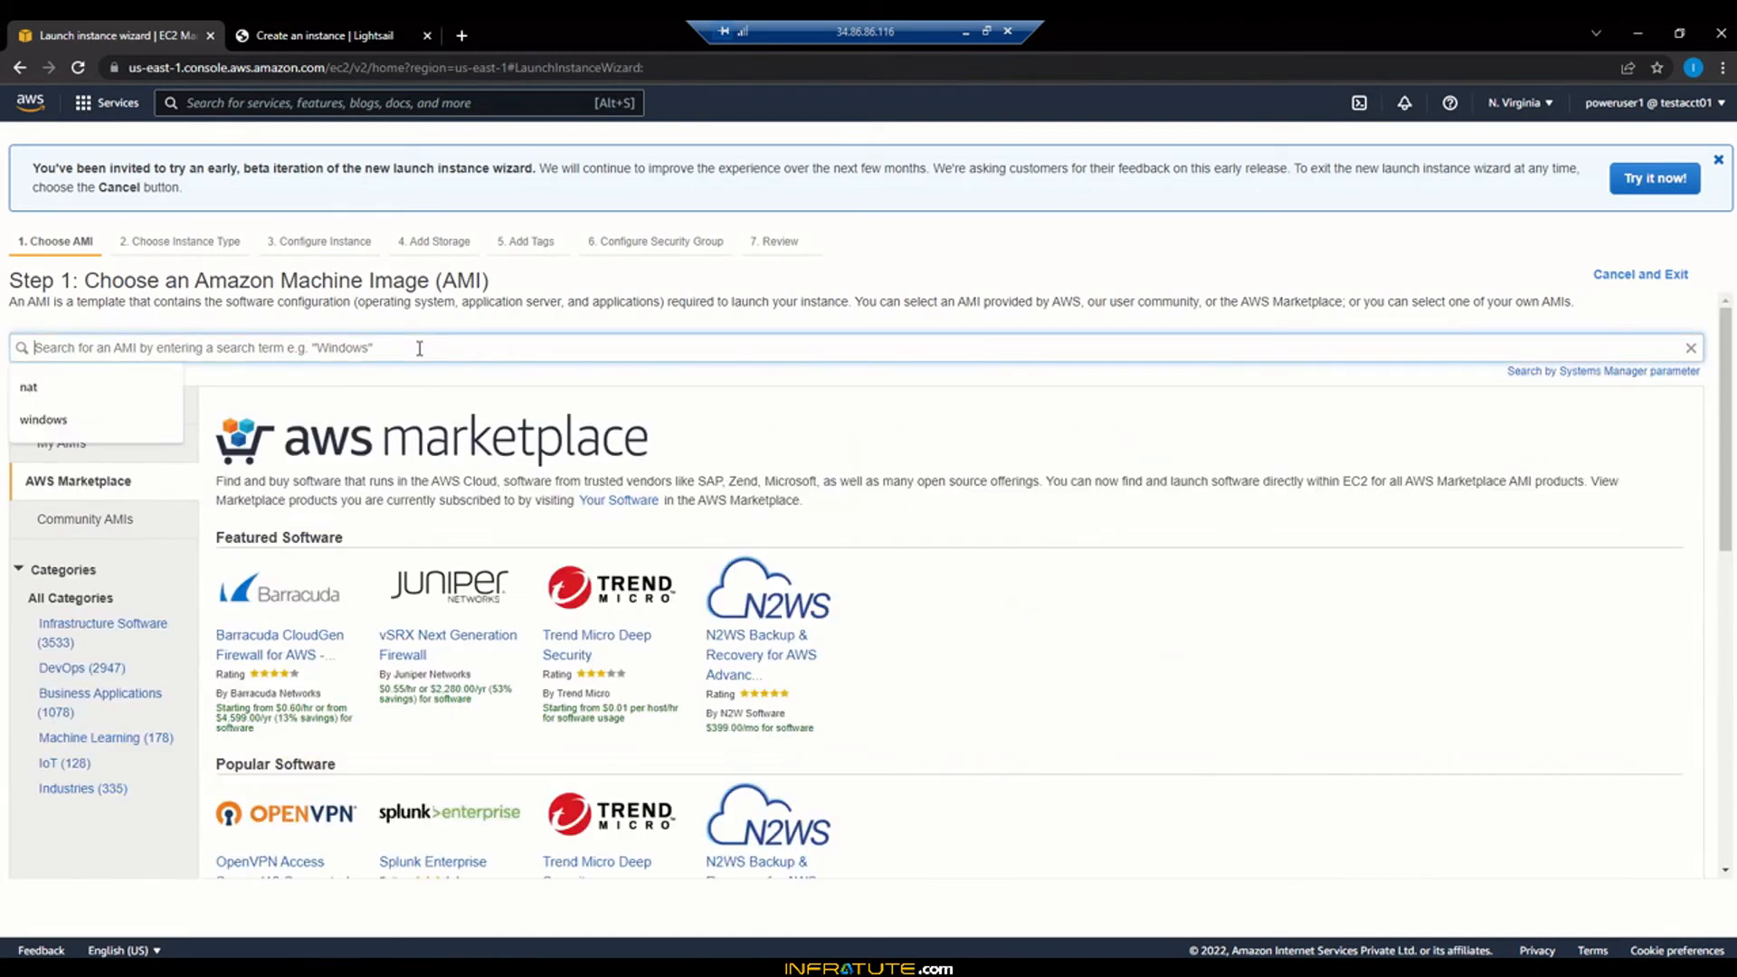
{"action": "type", "text": "wordpress"}
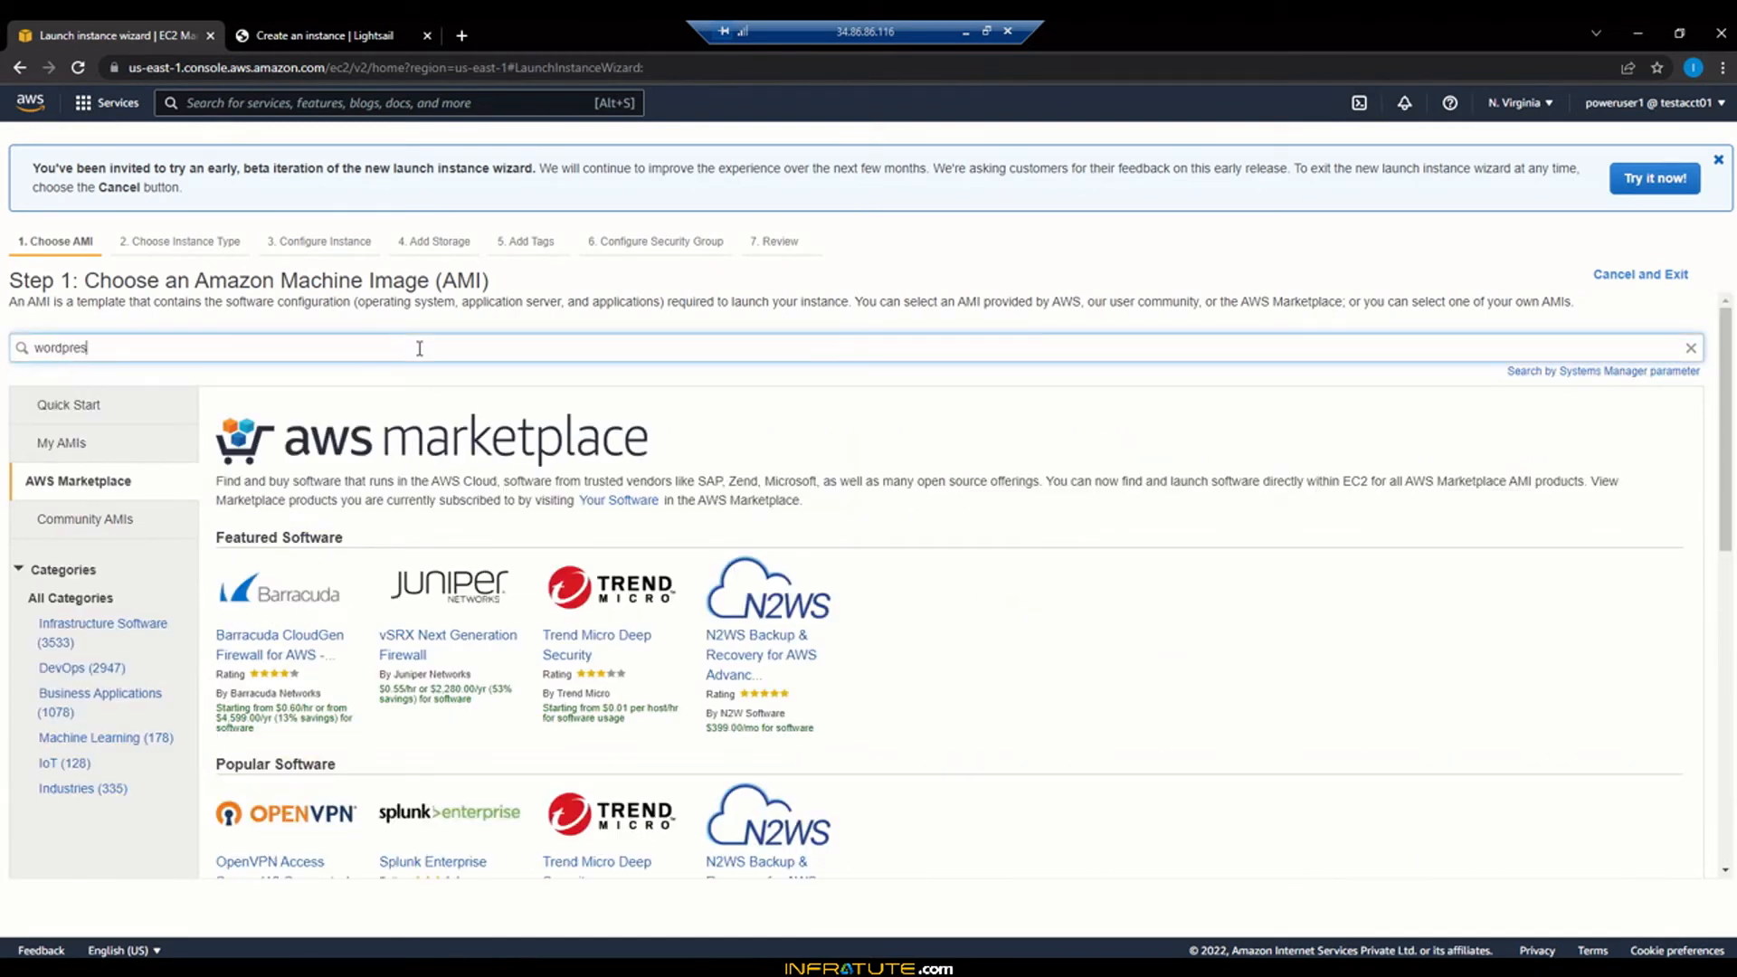
{"action": "key", "text": "Return"}
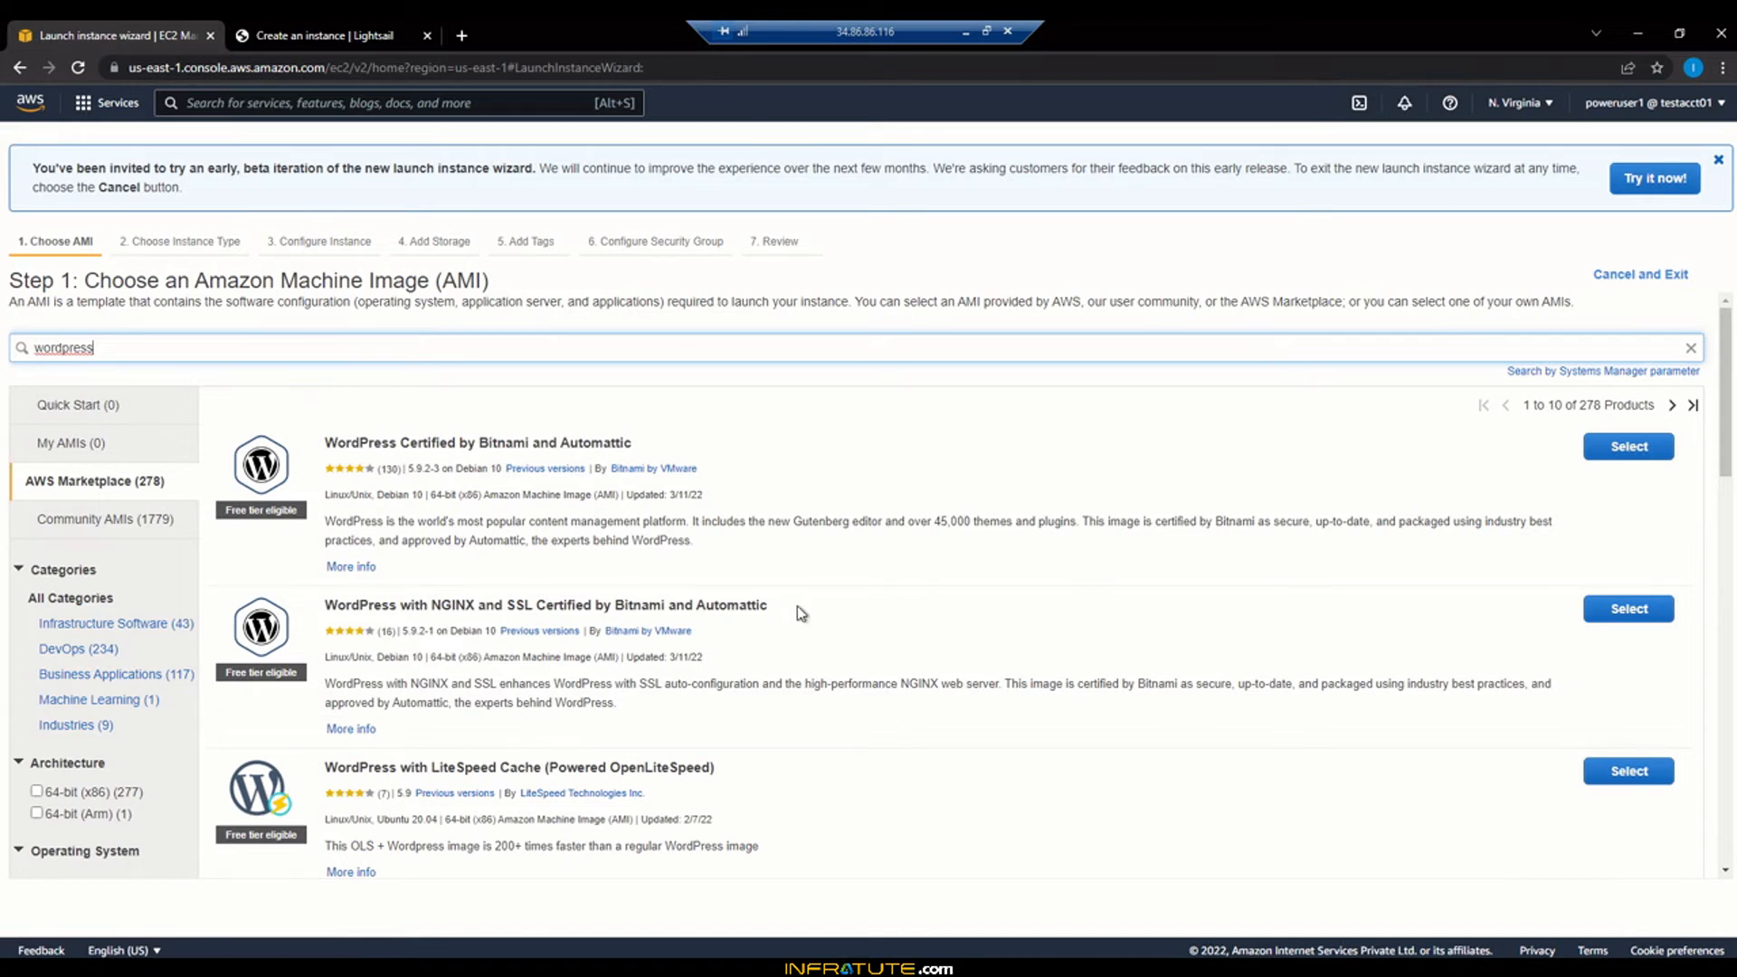
Highlight the Bitnami and Automattic publisher in the results, then return to Lightsail
{"action": "scroll", "coordinate": [796, 605], "scroll_direction": "down", "scroll_amount": 2}
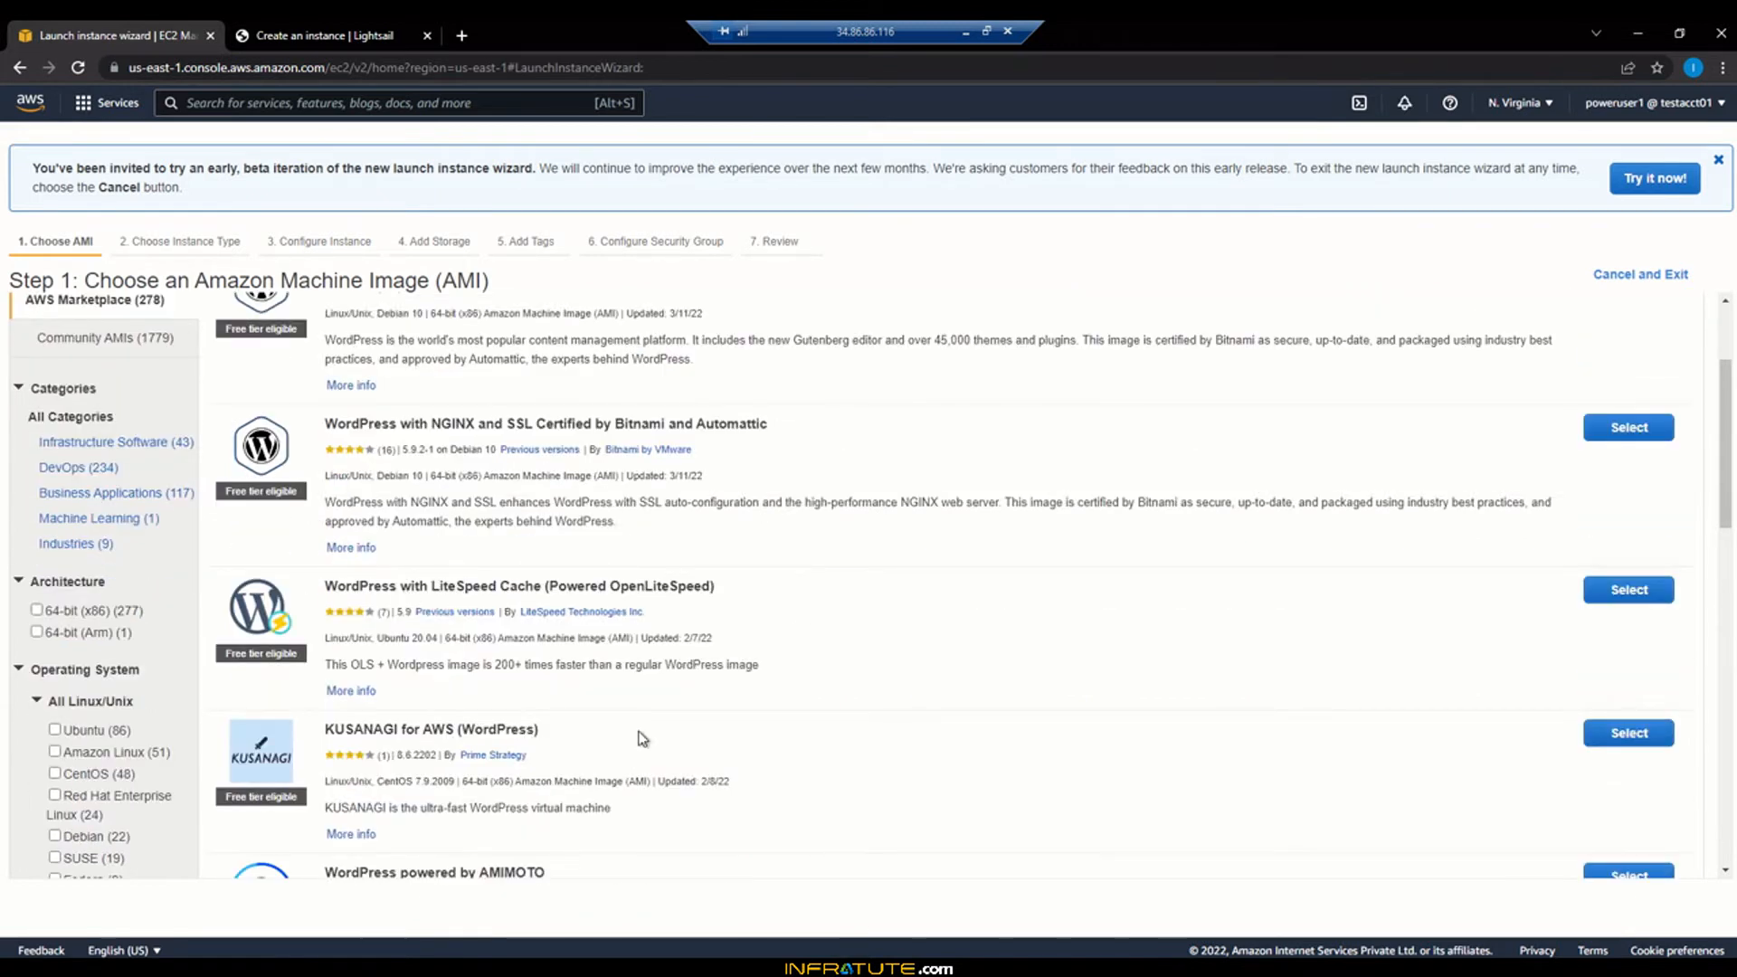
{"action": "scroll", "coordinate": [638, 724], "scroll_direction": "down", "scroll_amount": 2}
{"action": "scroll", "coordinate": [636, 706], "scroll_direction": "up", "scroll_amount": 4}
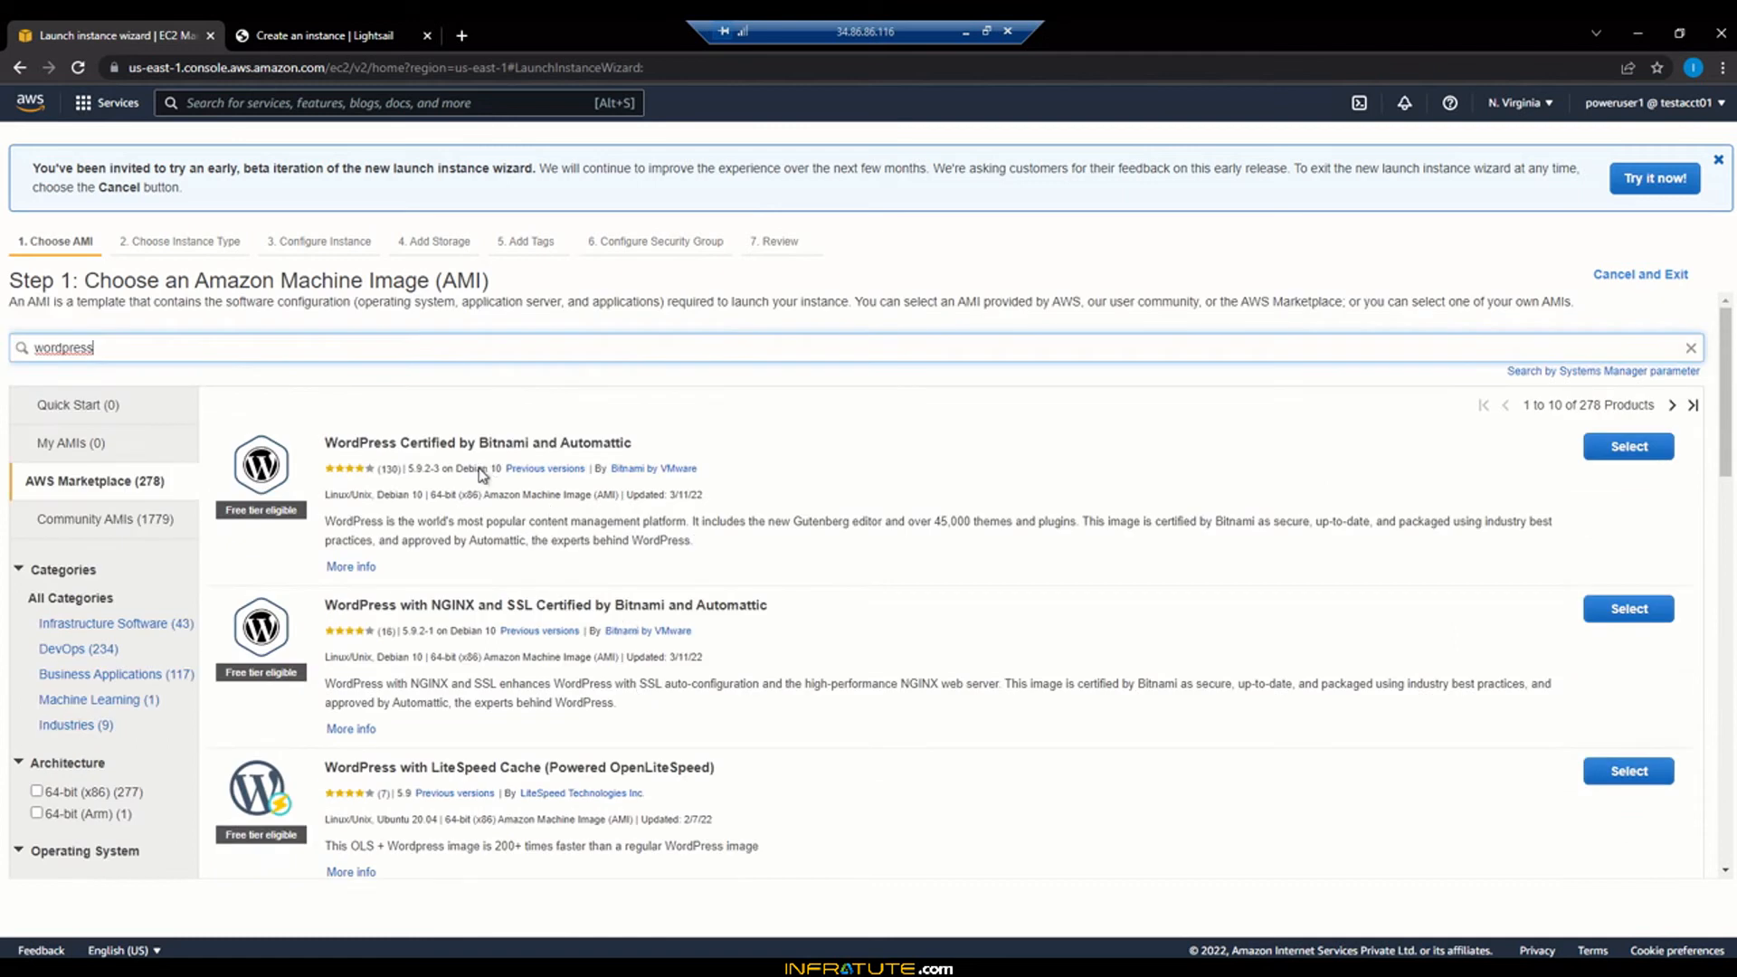
{"action": "left_click_drag", "start_coordinate": [458, 442], "coordinate": [617, 441]}
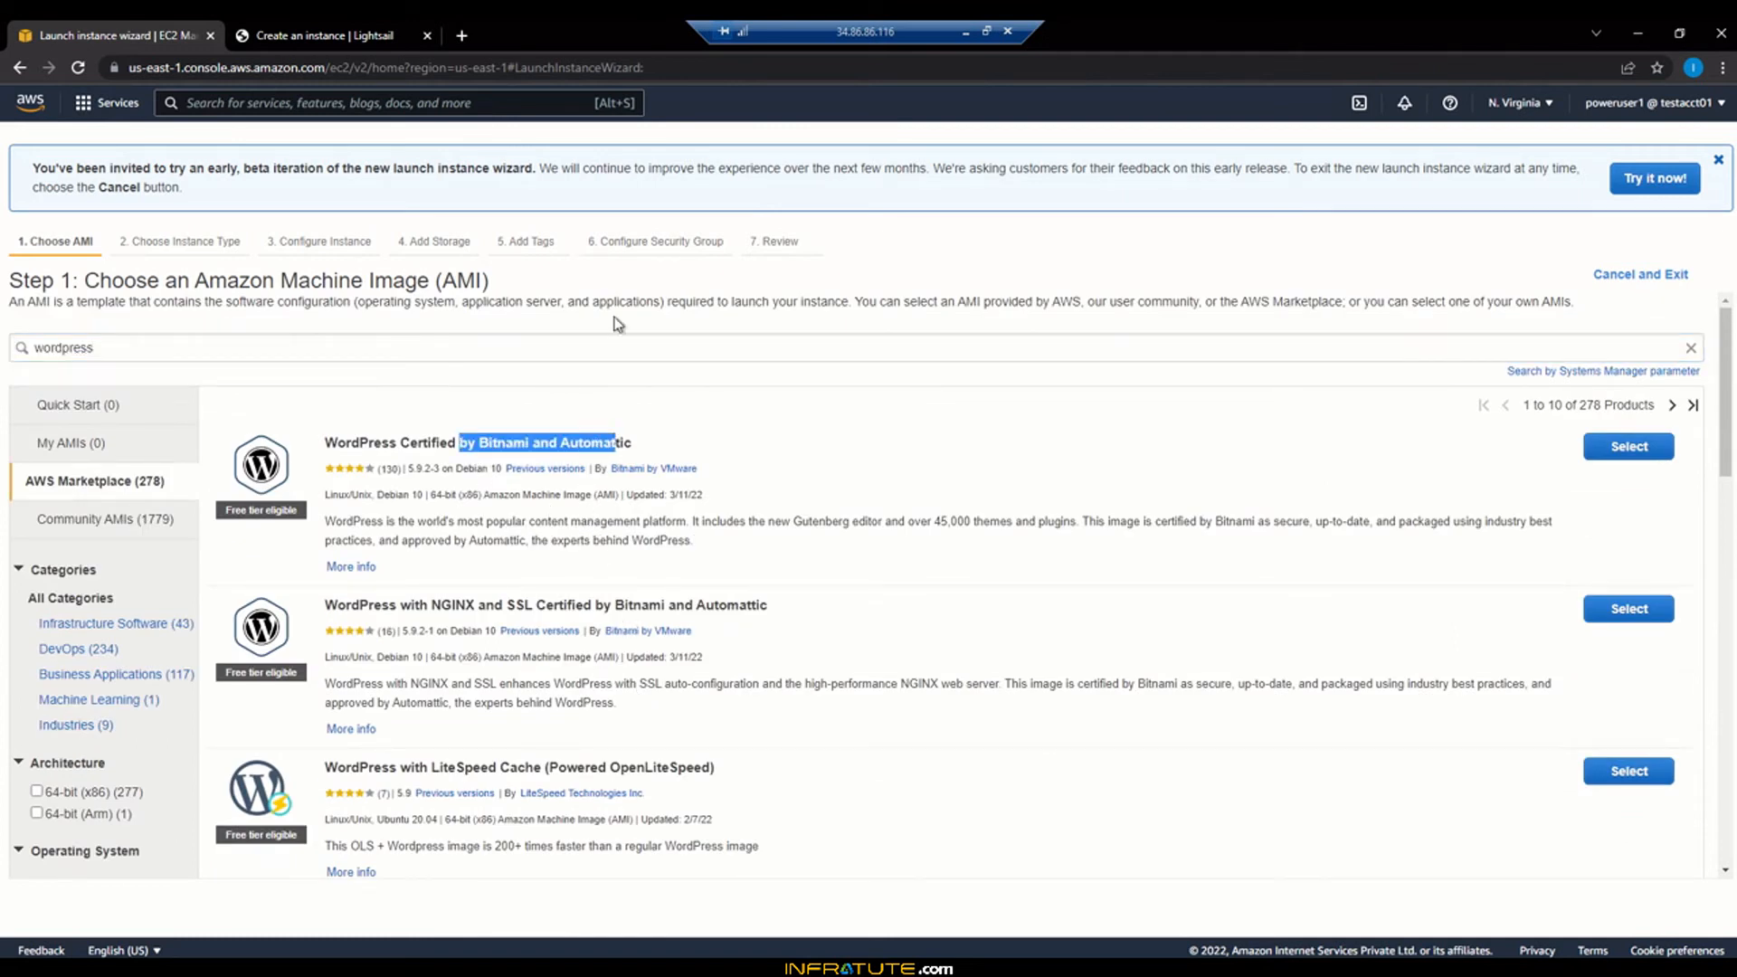
{"action": "left_click", "coordinate": [376, 33]}
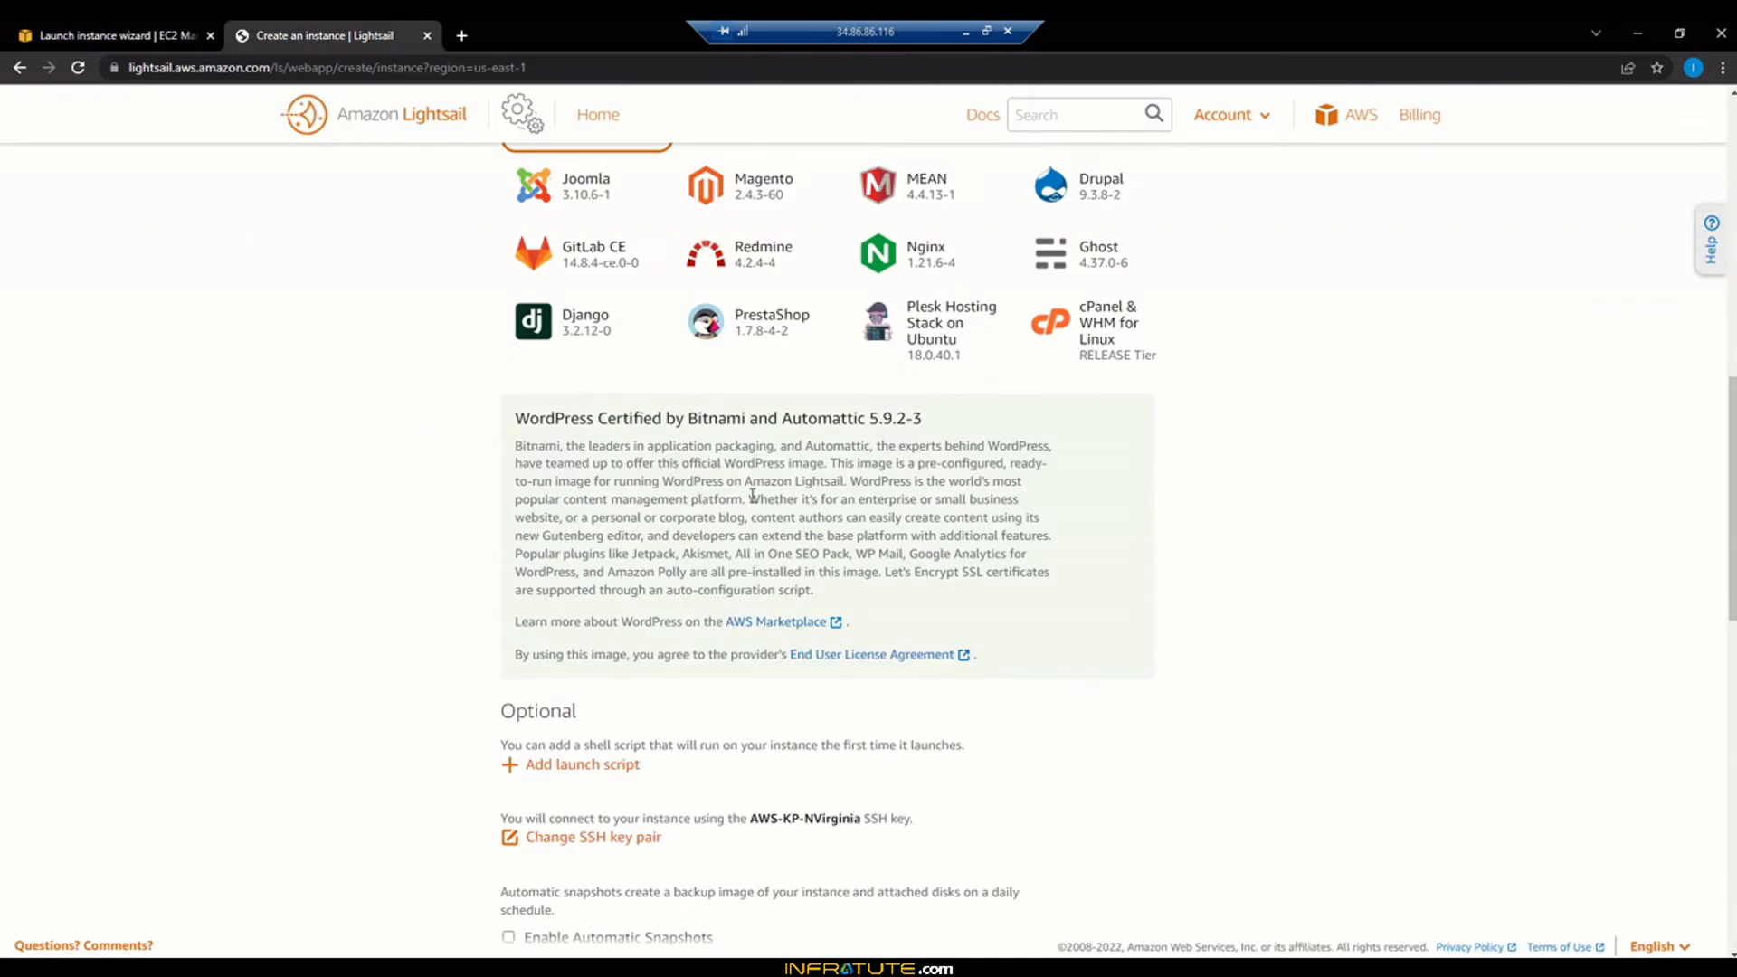
{"action": "scroll", "coordinate": [752, 496], "scroll_direction": "up", "scroll_amount": 3}
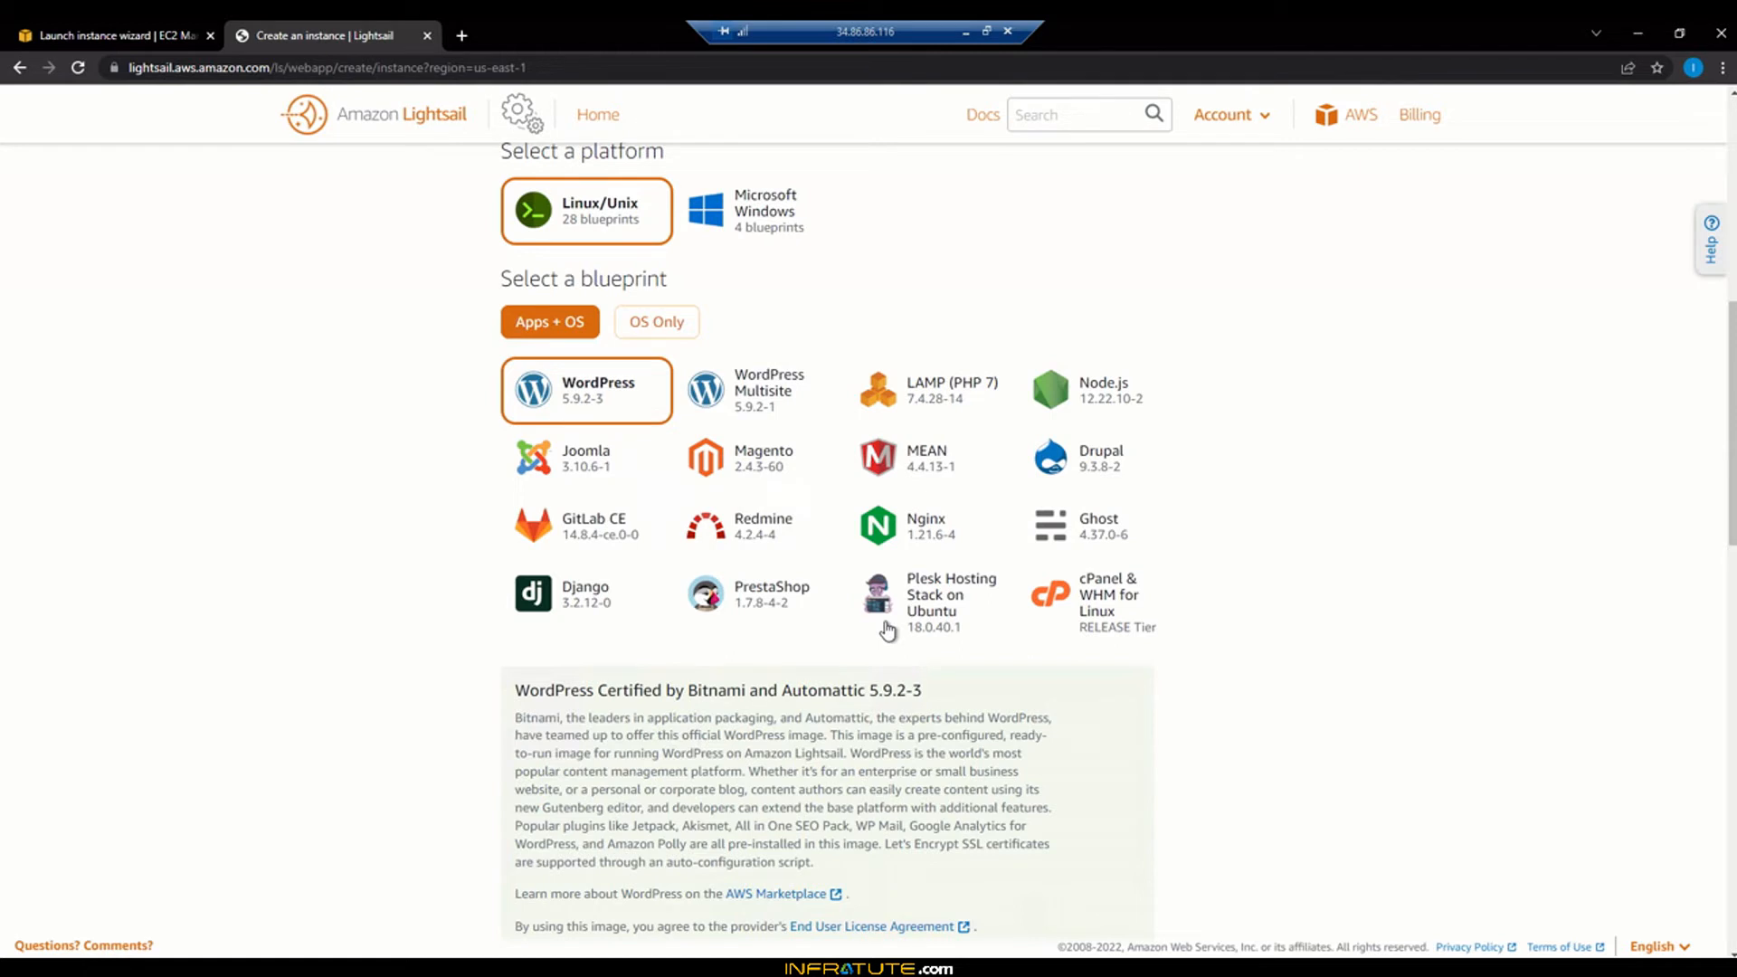
{"action": "scroll", "coordinate": [952, 760], "scroll_direction": "down", "scroll_amount": 1}
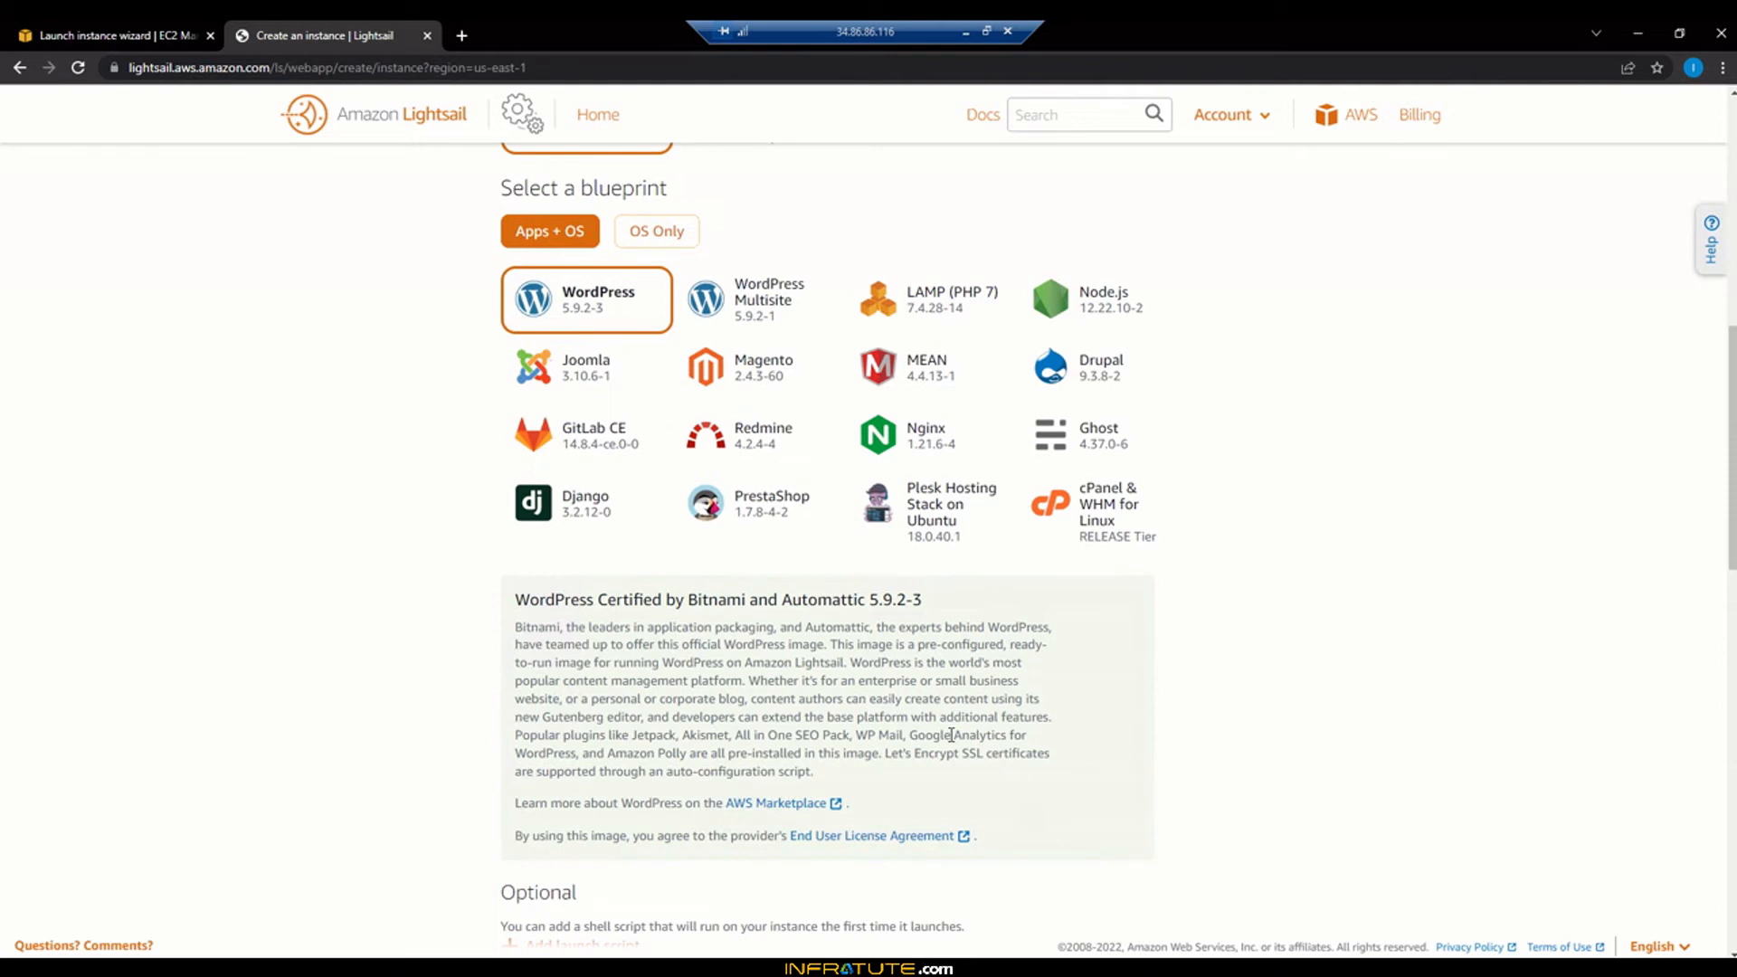
{"action": "scroll", "coordinate": [1040, 724], "scroll_direction": "down", "scroll_amount": 2}
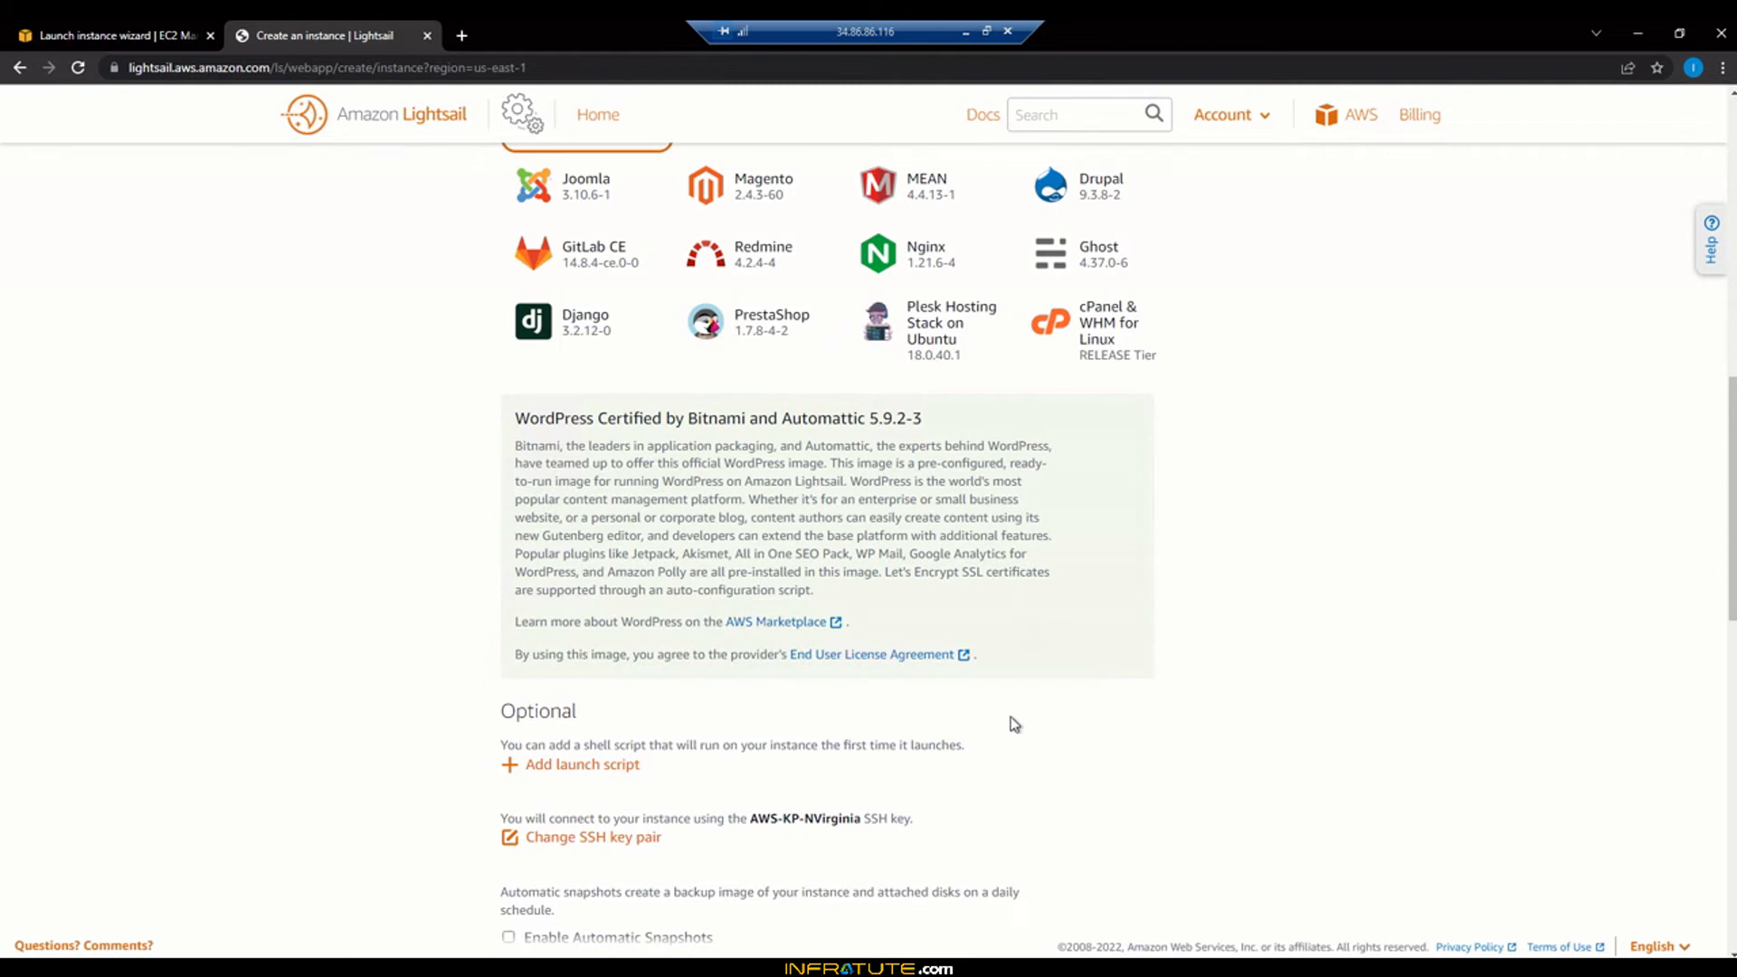
{"action": "scroll", "coordinate": [1002, 717], "scroll_direction": "up", "scroll_amount": 2}
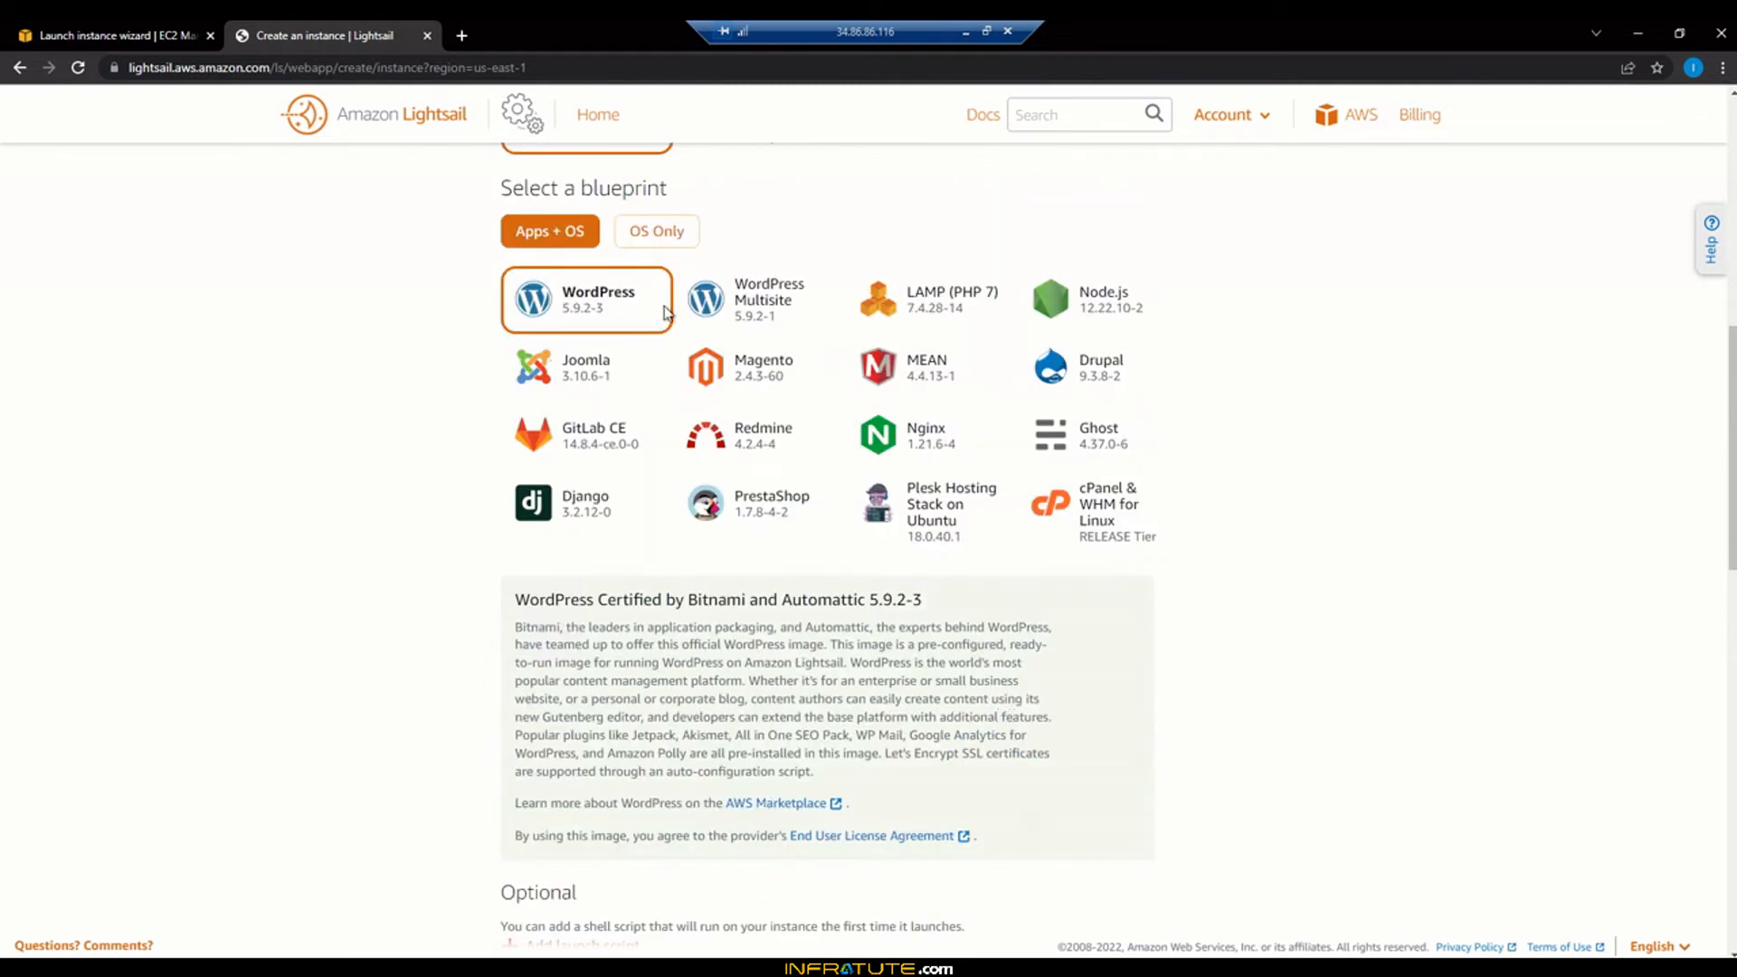
{"action": "scroll", "coordinate": [1218, 574], "scroll_direction": "down", "scroll_amount": 4}
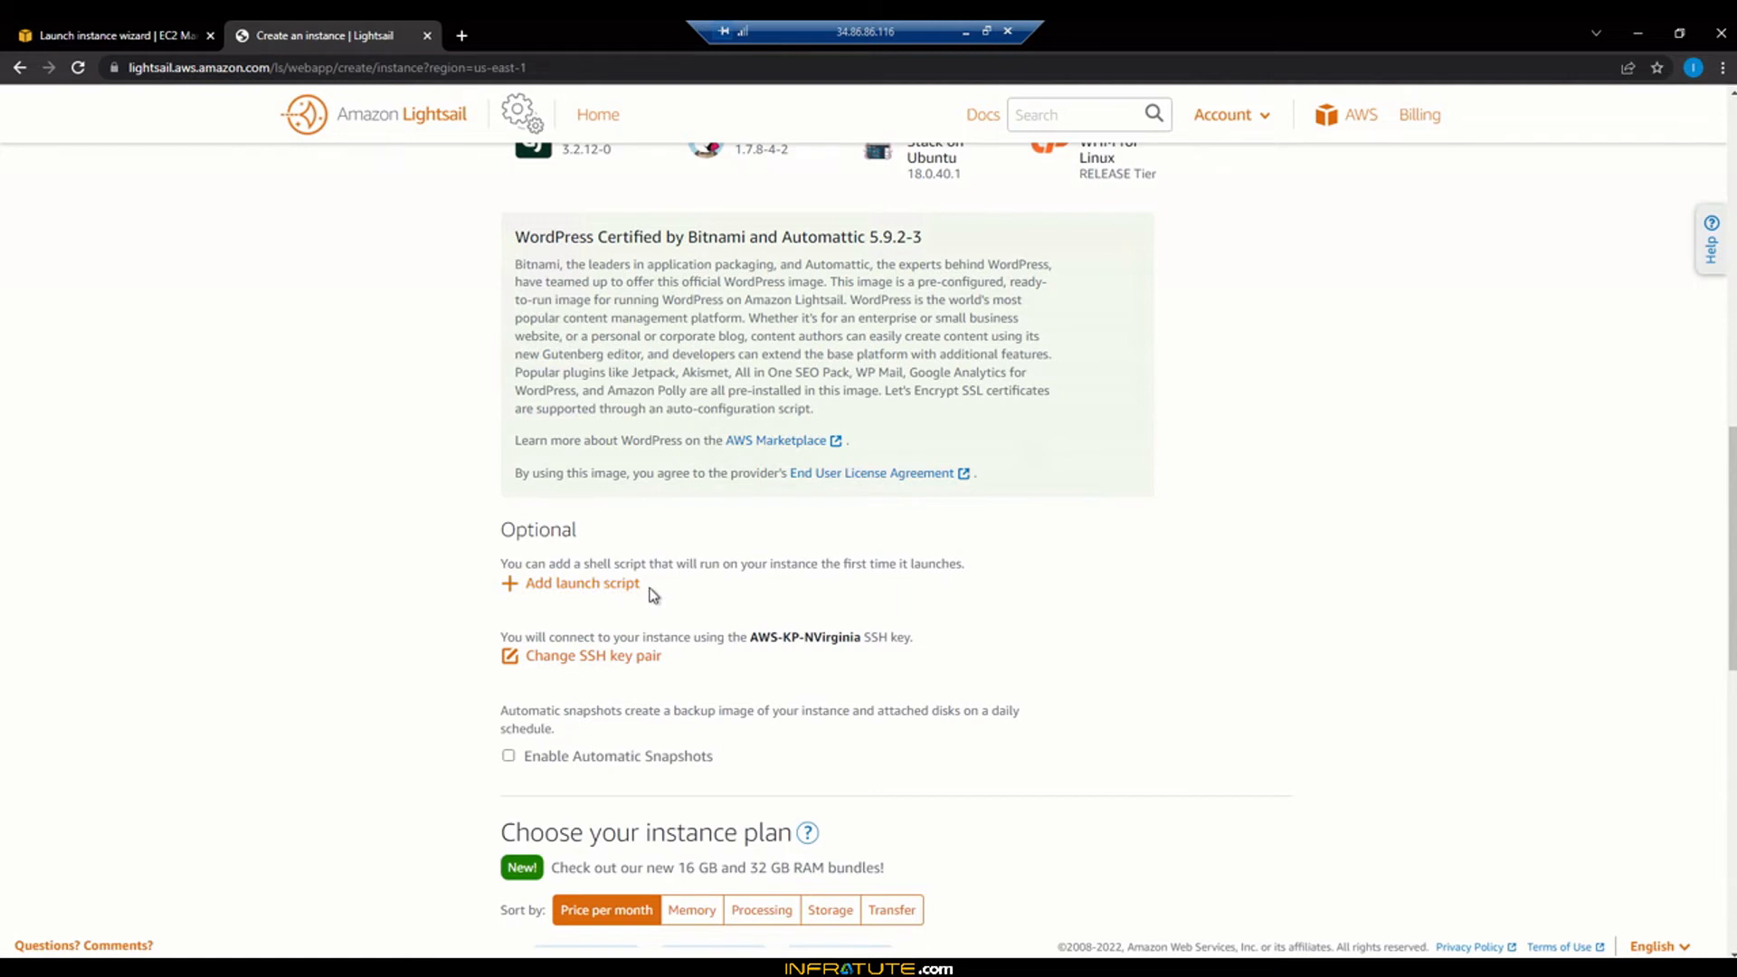
{"action": "scroll", "coordinate": [652, 594], "scroll_direction": "down", "scroll_amount": 1}
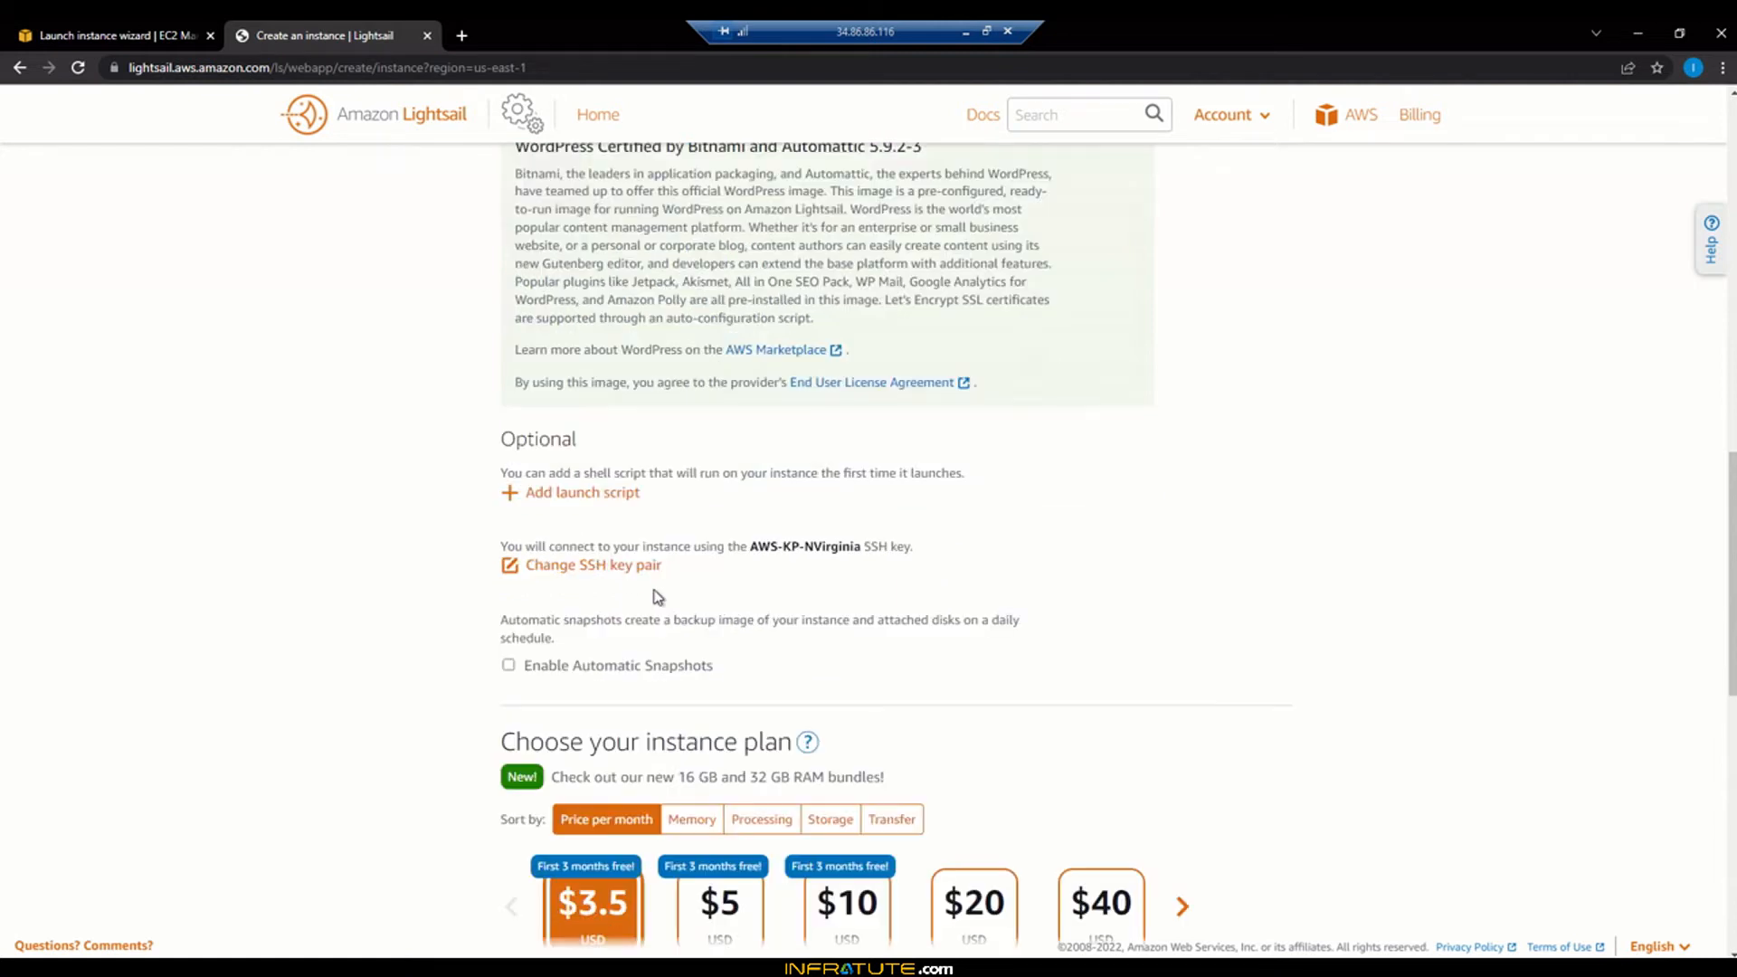
{"action": "left_click_drag", "start_coordinate": [887, 547], "coordinate": [758, 546]}
Try creating a new SSH key pair, cancel it, and keep AWS-KP-NVirginia
{"action": "left_click", "coordinate": [756, 547]}
{"action": "left_click", "coordinate": [638, 574]}
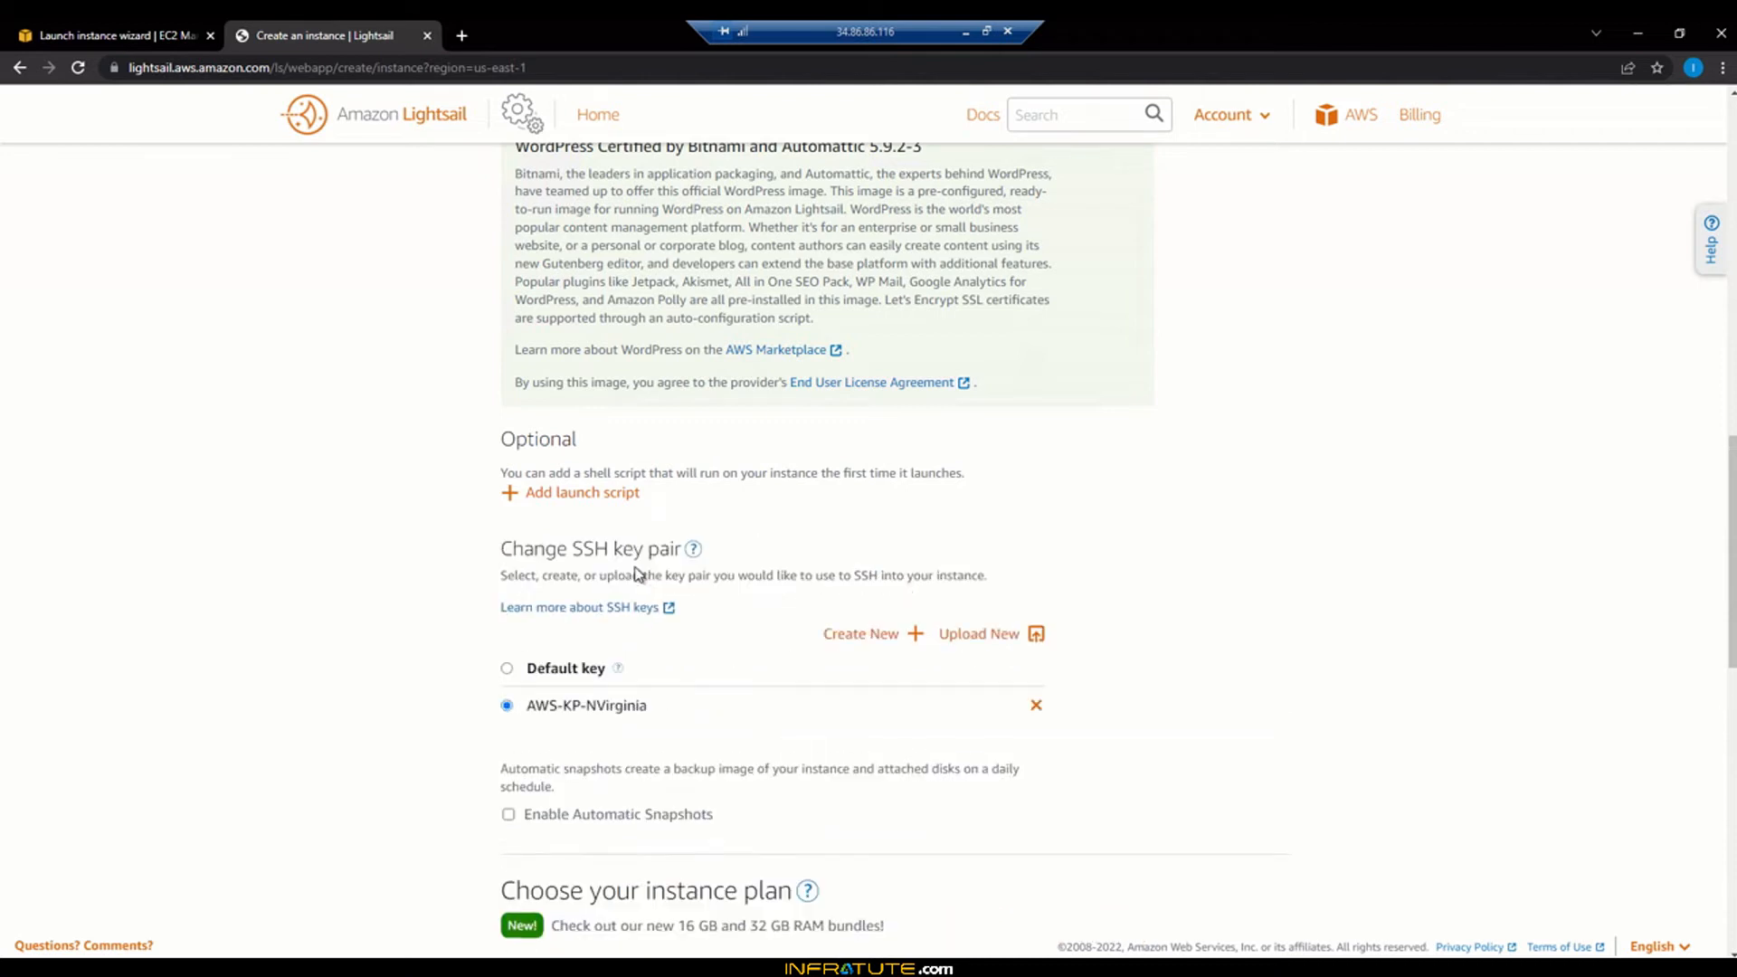
{"action": "left_click", "coordinate": [873, 638]}
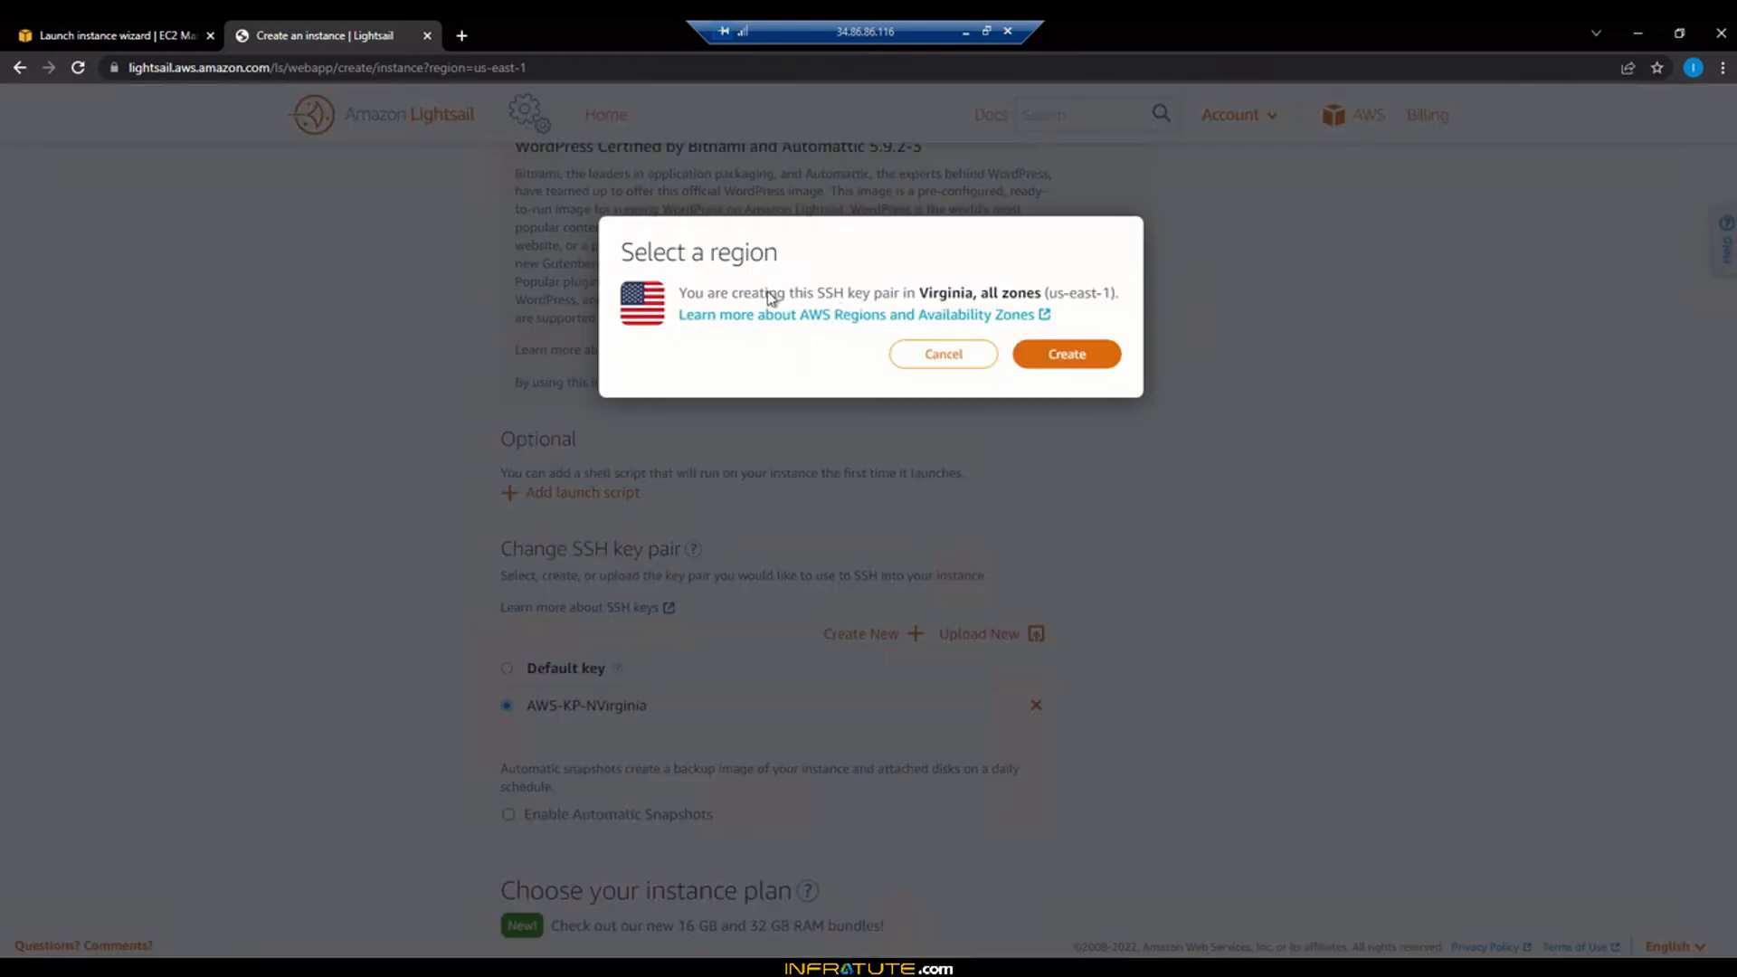
{"action": "left_click", "coordinate": [916, 357]}
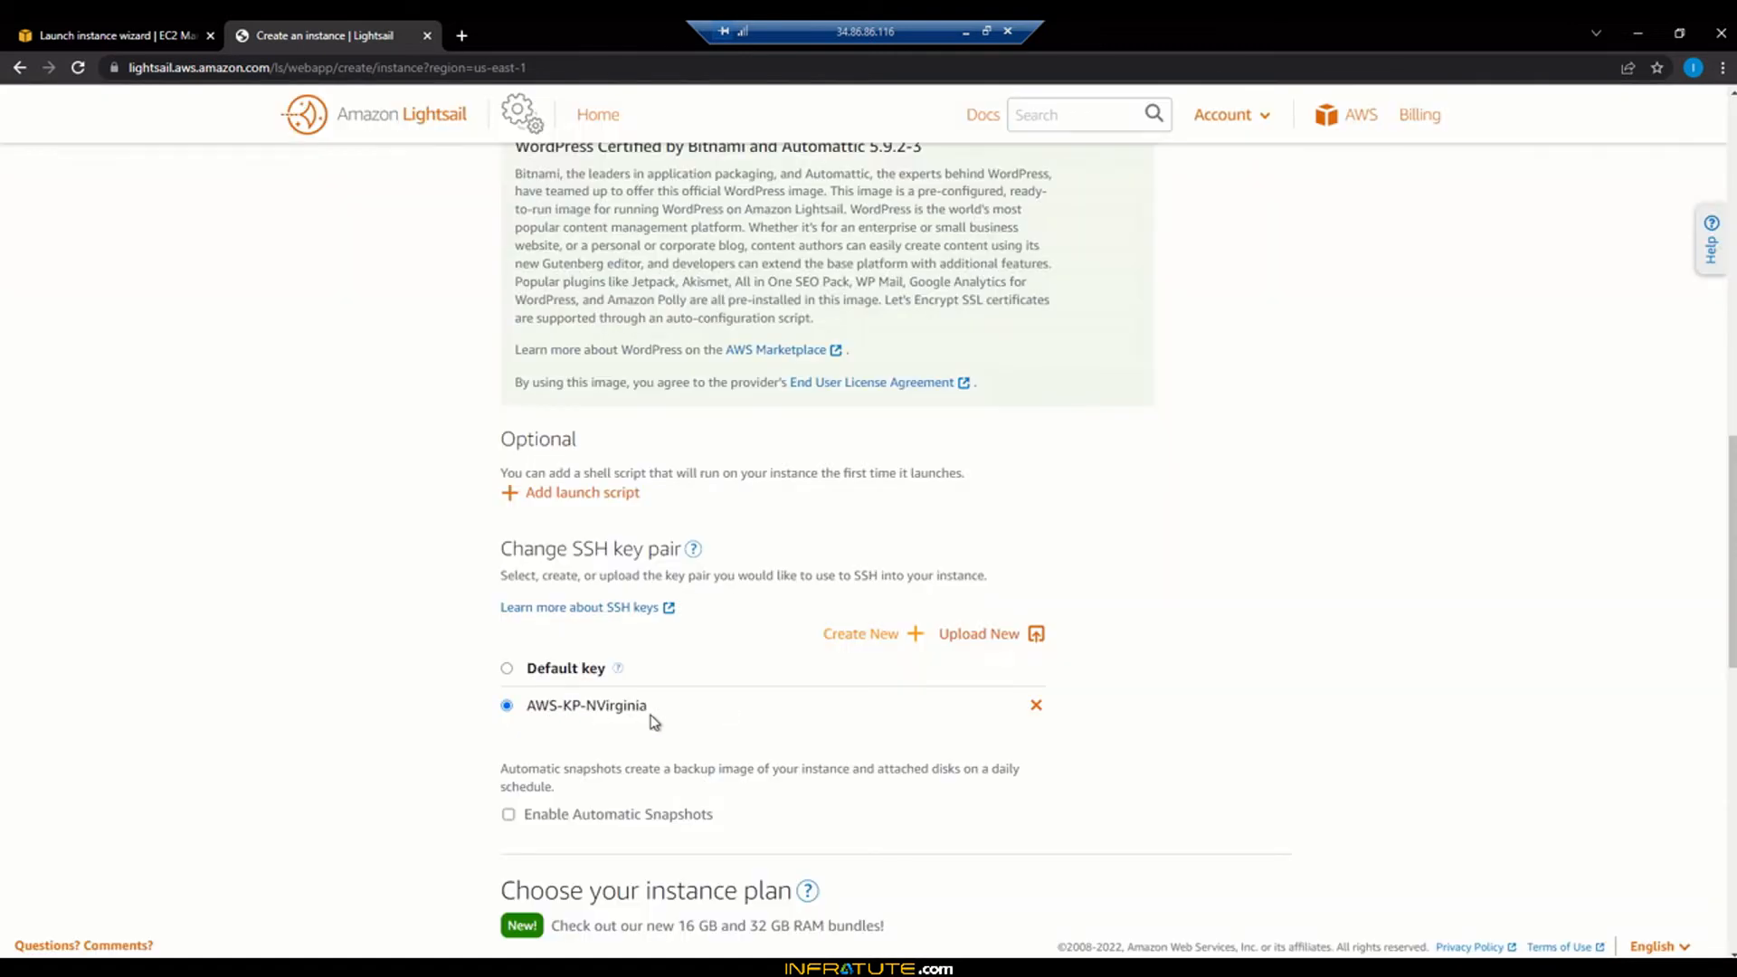
{"action": "scroll", "coordinate": [652, 720], "scroll_direction": "down", "scroll_amount": 2}
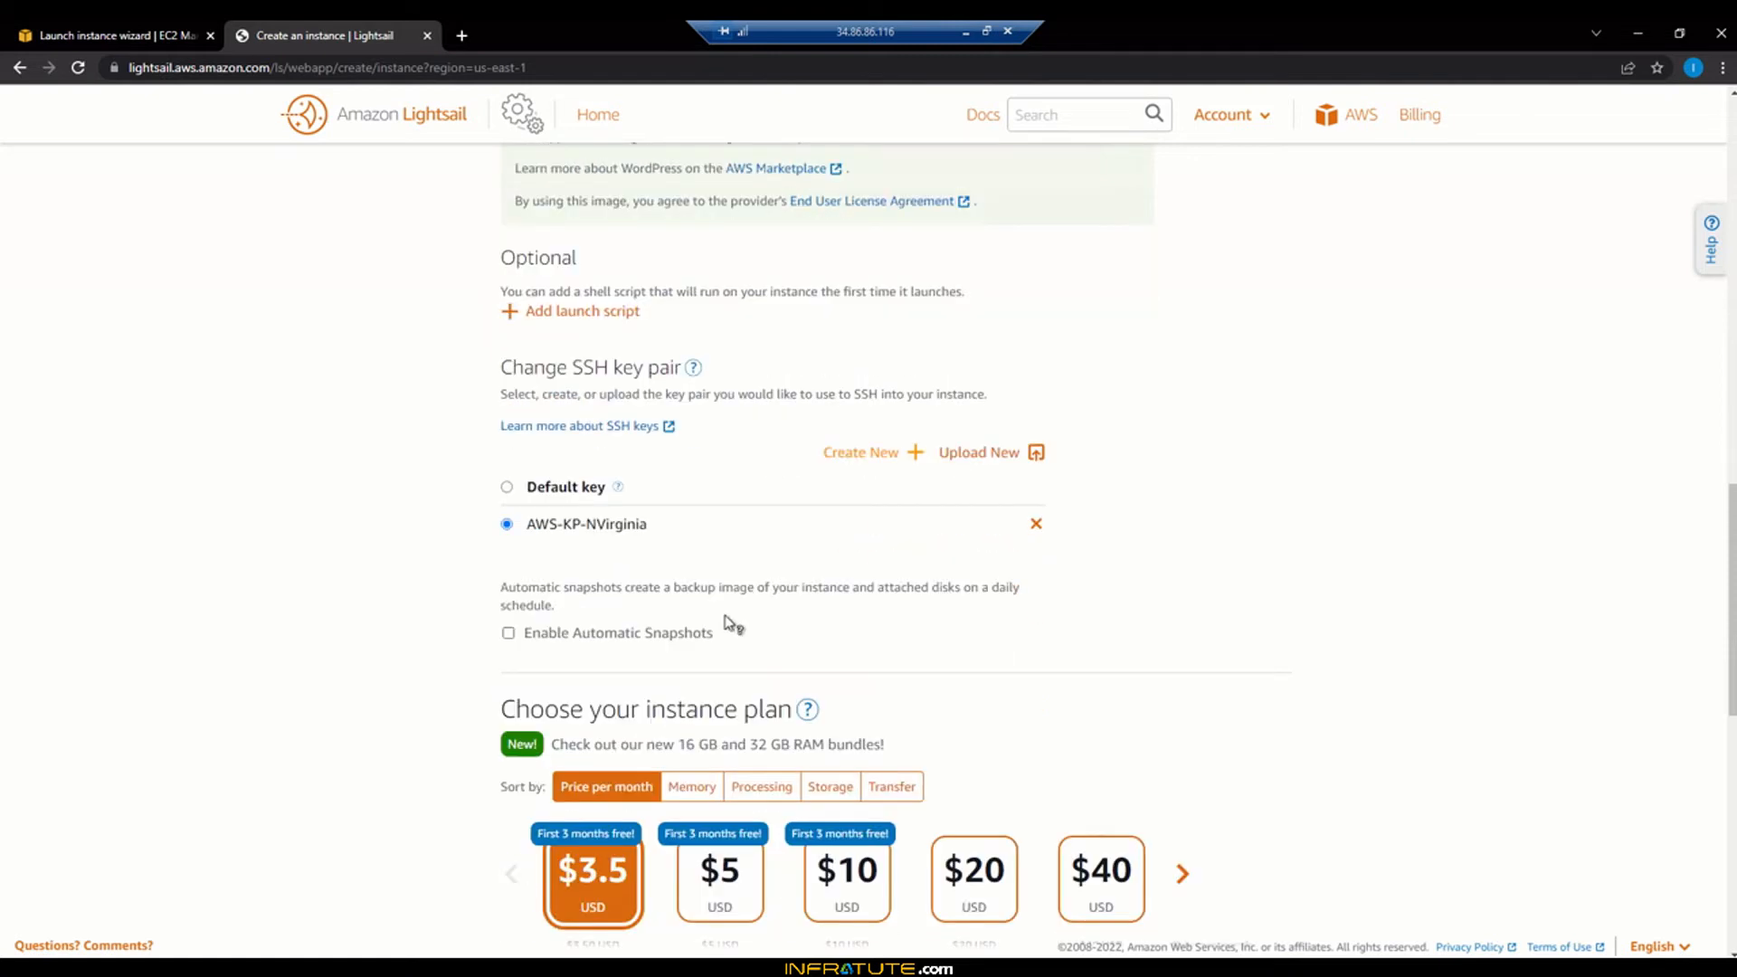
{"action": "scroll", "coordinate": [1303, 675], "scroll_direction": "down", "scroll_amount": 3}
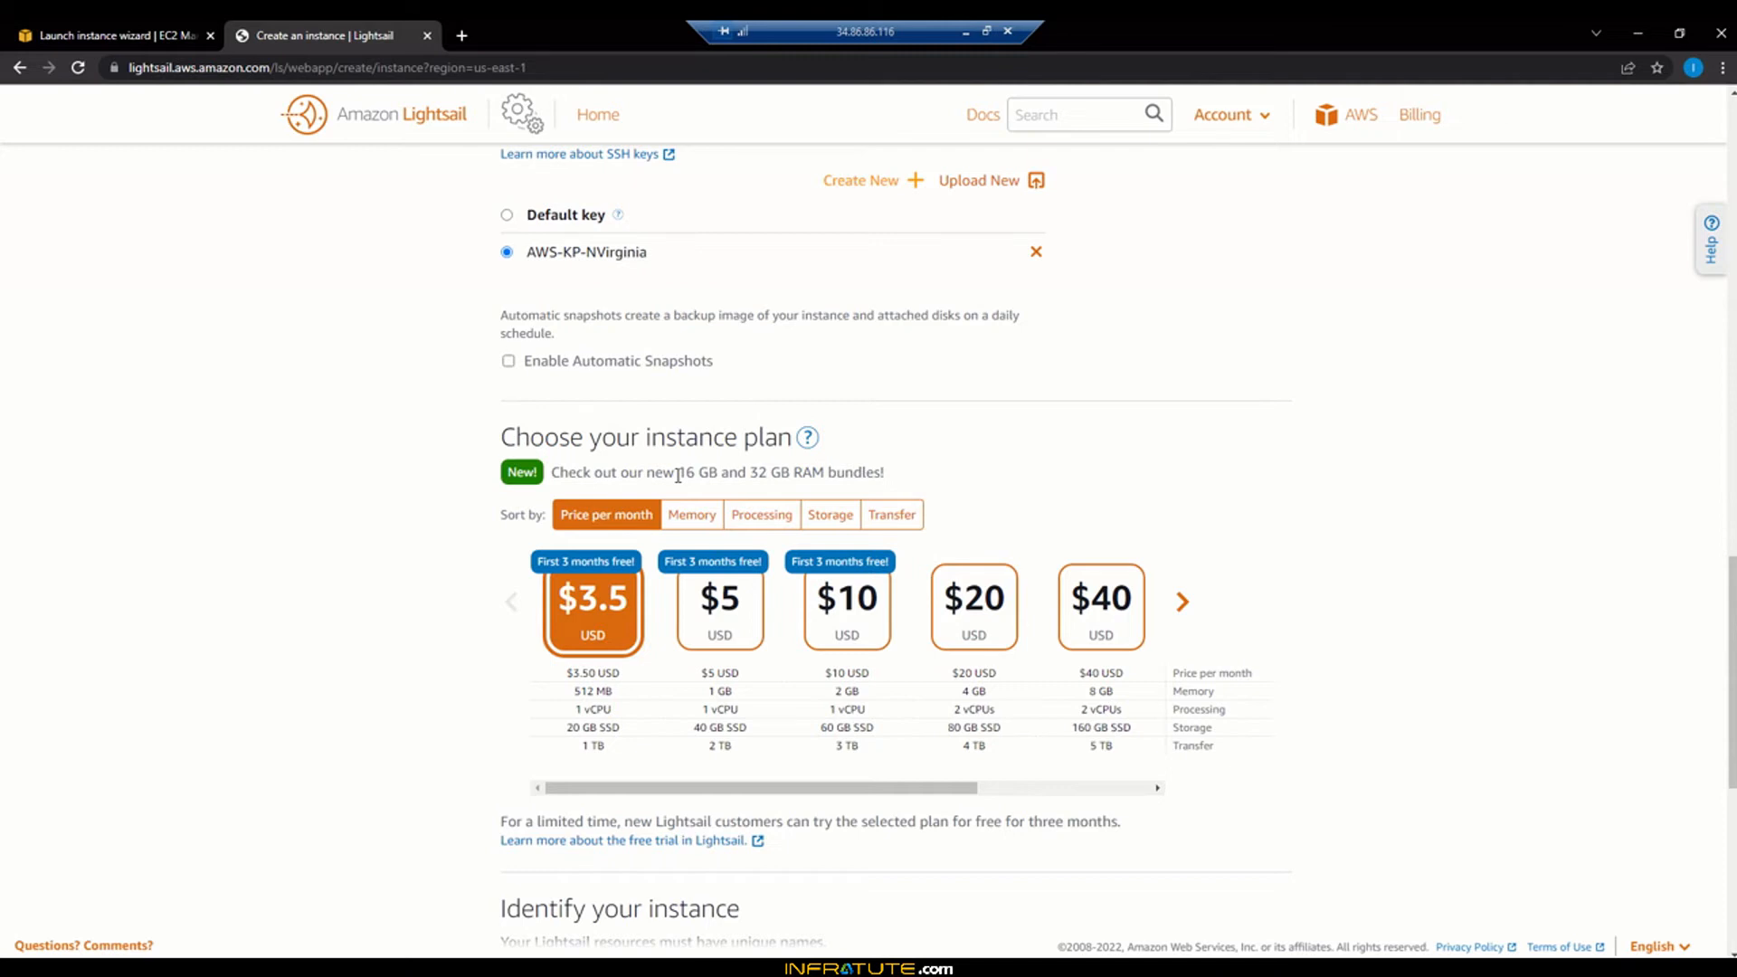
Review the Bitnami WordPress AMI's hourly fees and $0.10/GB-month EBS cost, then close it
{"action": "left_click", "coordinate": [81, 35]}
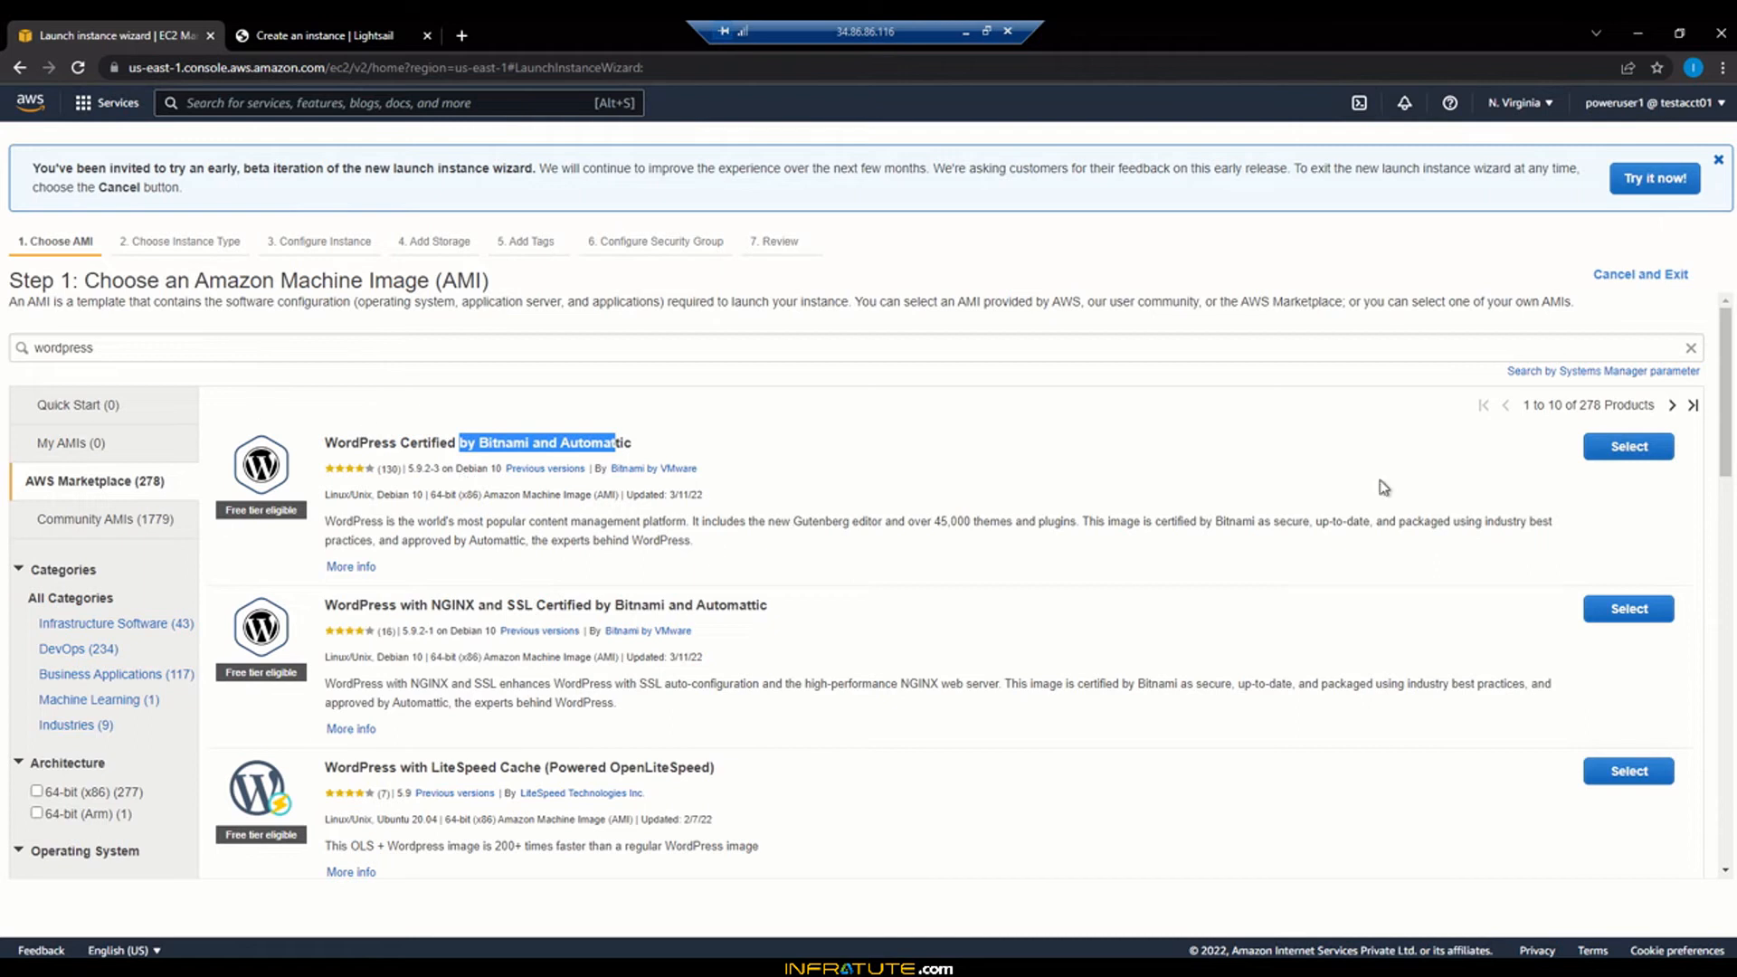
{"action": "left_click", "coordinate": [1636, 455]}
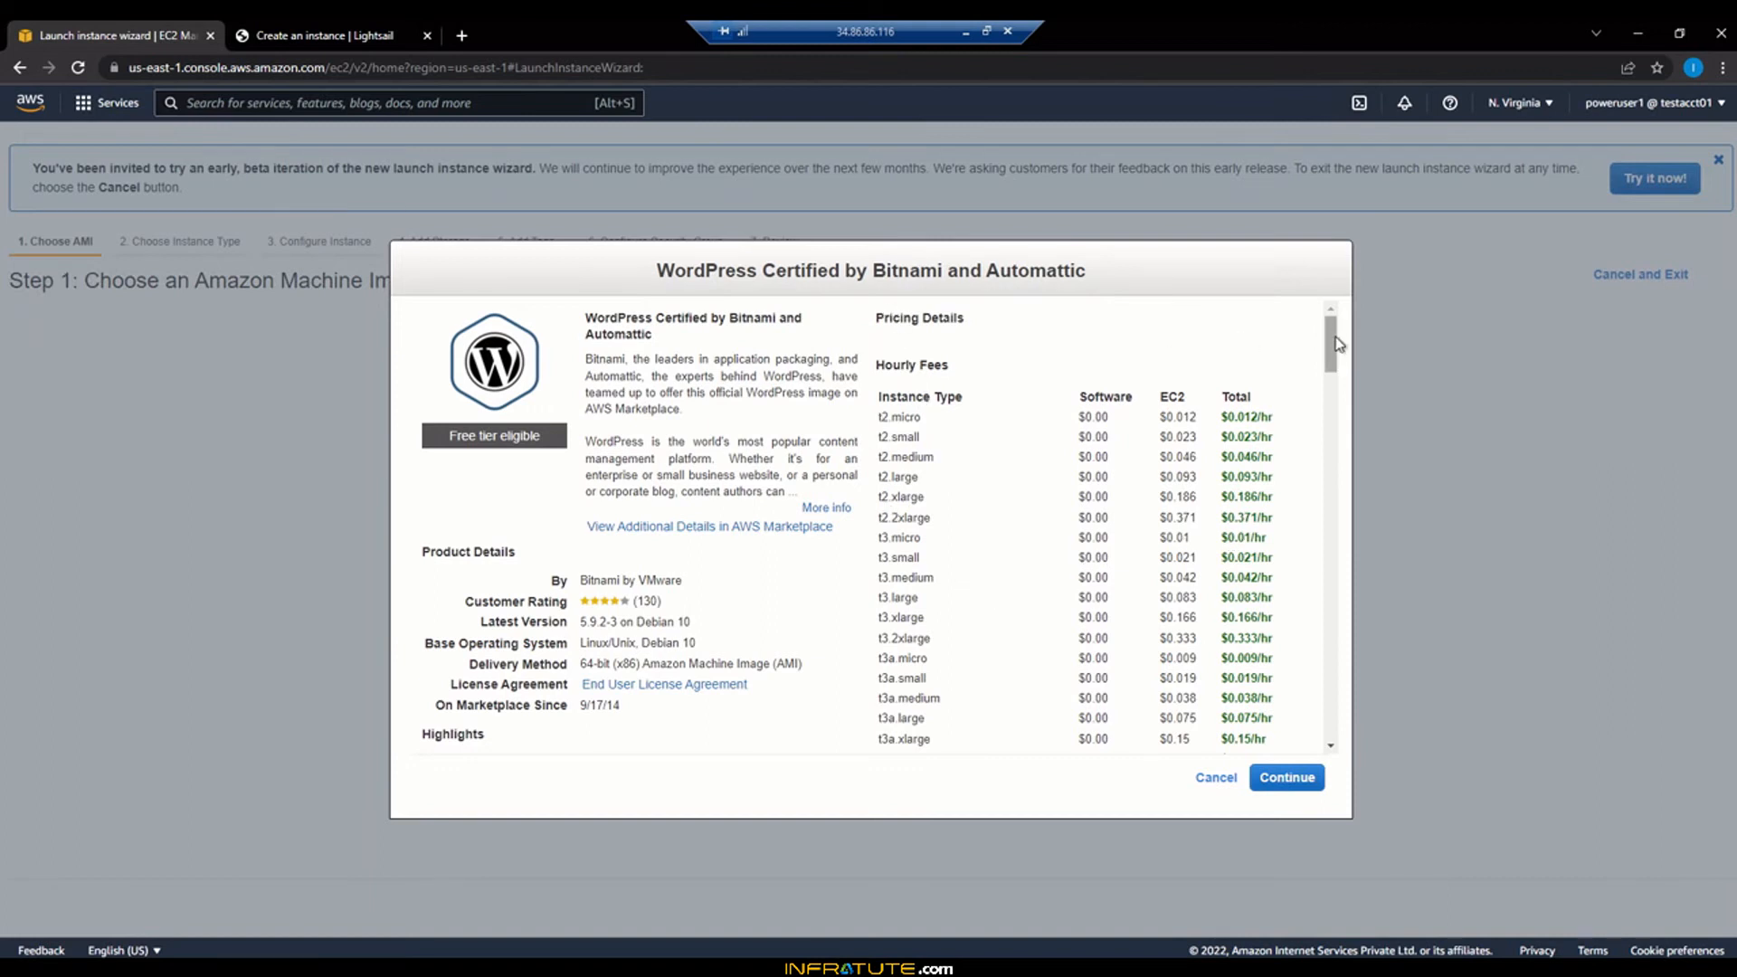
{"action": "scroll", "coordinate": [1337, 371], "scroll_direction": "down", "scroll_amount": 2}
{"action": "scroll", "coordinate": [1336, 371], "scroll_direction": "down", "scroll_amount": 5}
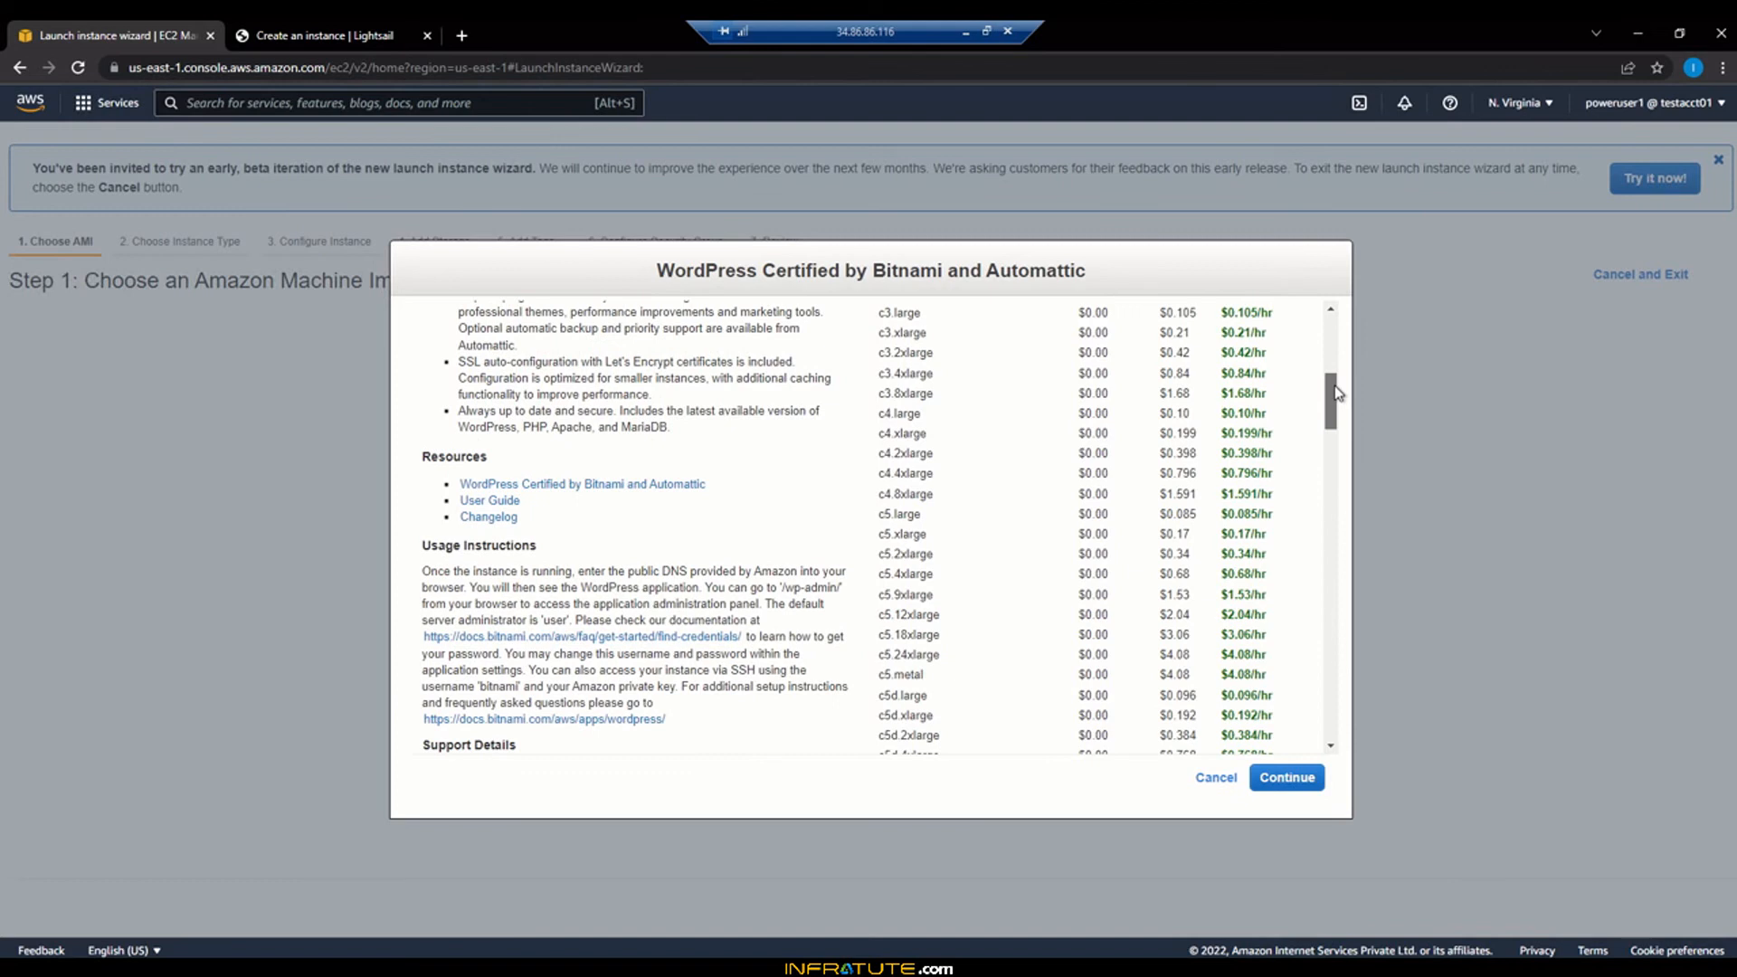
{"action": "scroll", "coordinate": [1337, 390], "scroll_direction": "down", "scroll_amount": 4}
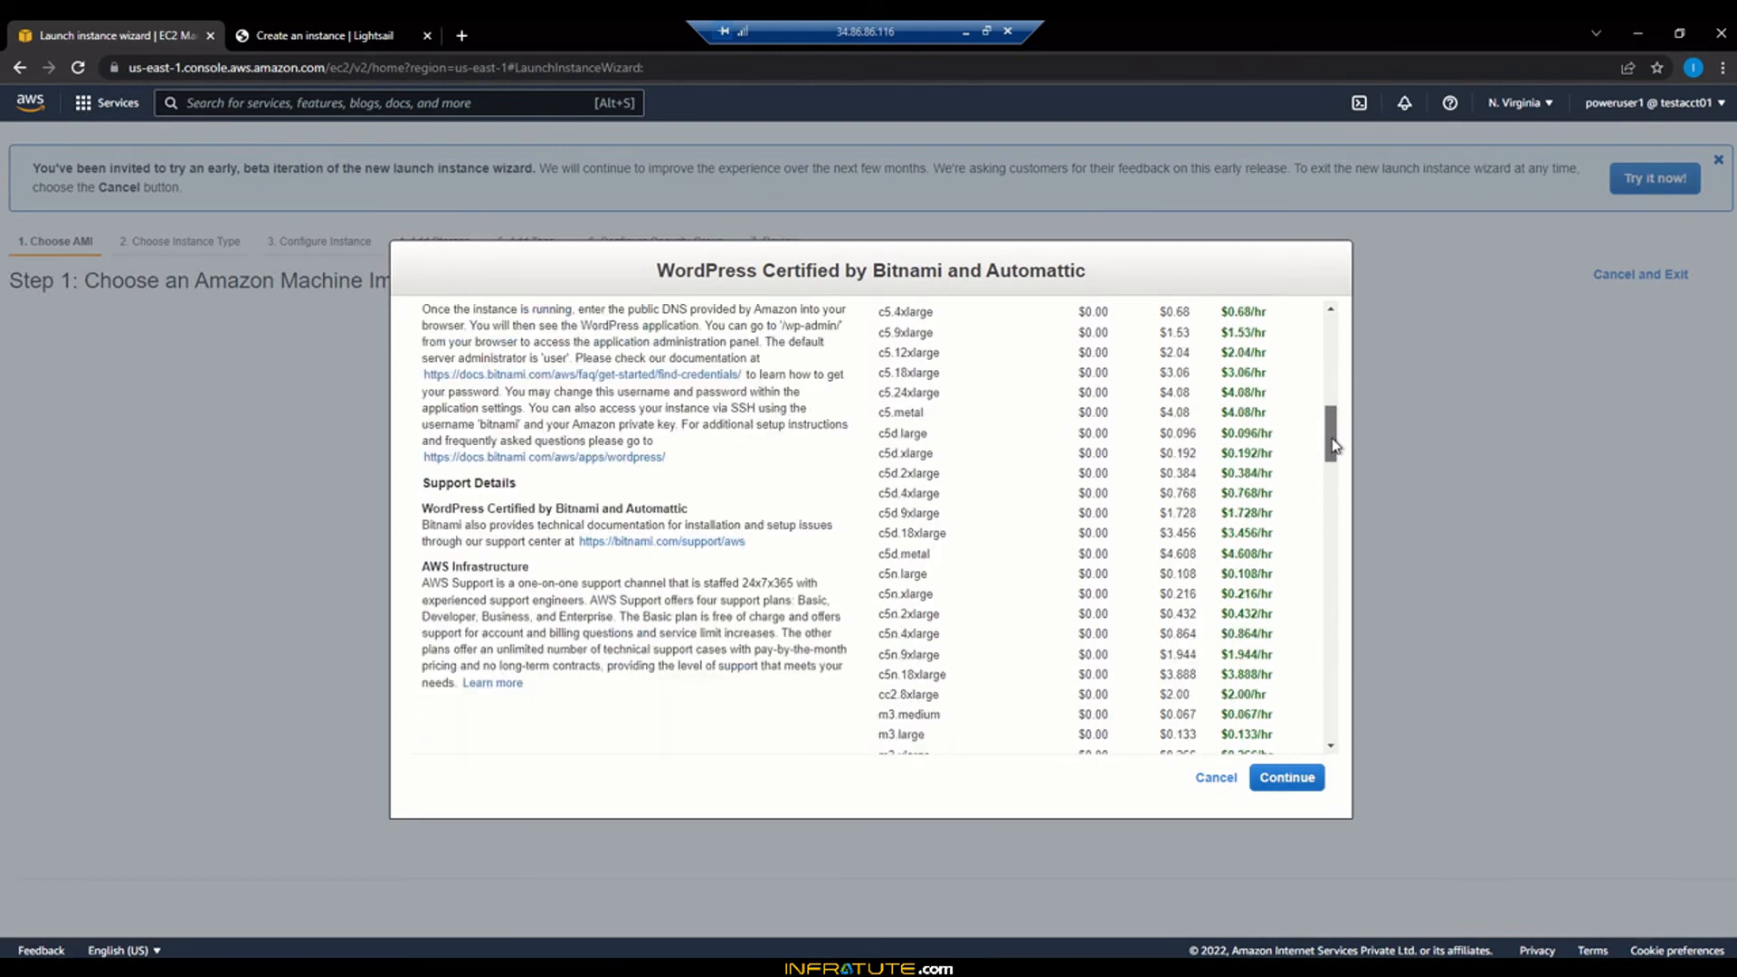
{"action": "left_click_drag", "start_coordinate": [1334, 443], "coordinate": [1336, 741]}
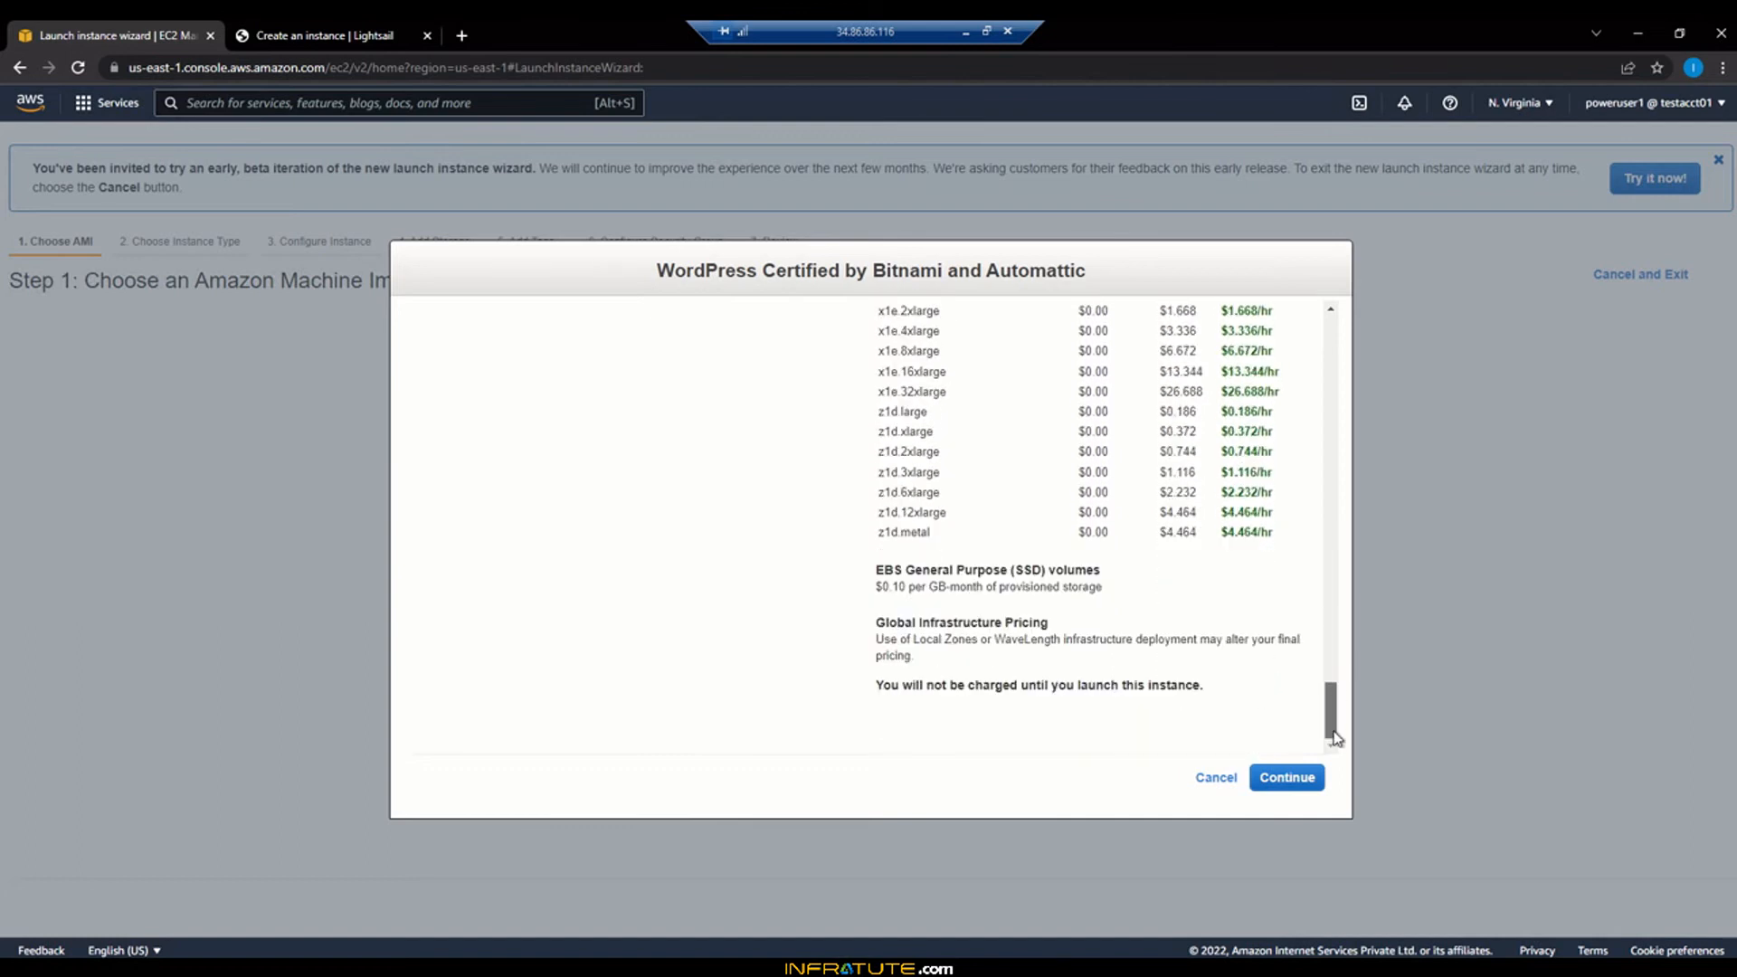
{"action": "left_click", "coordinate": [1211, 778]}
Browse Lightsail's larger instance plans, then go back to the cheapest ones
{"action": "left_click", "coordinate": [326, 36]}
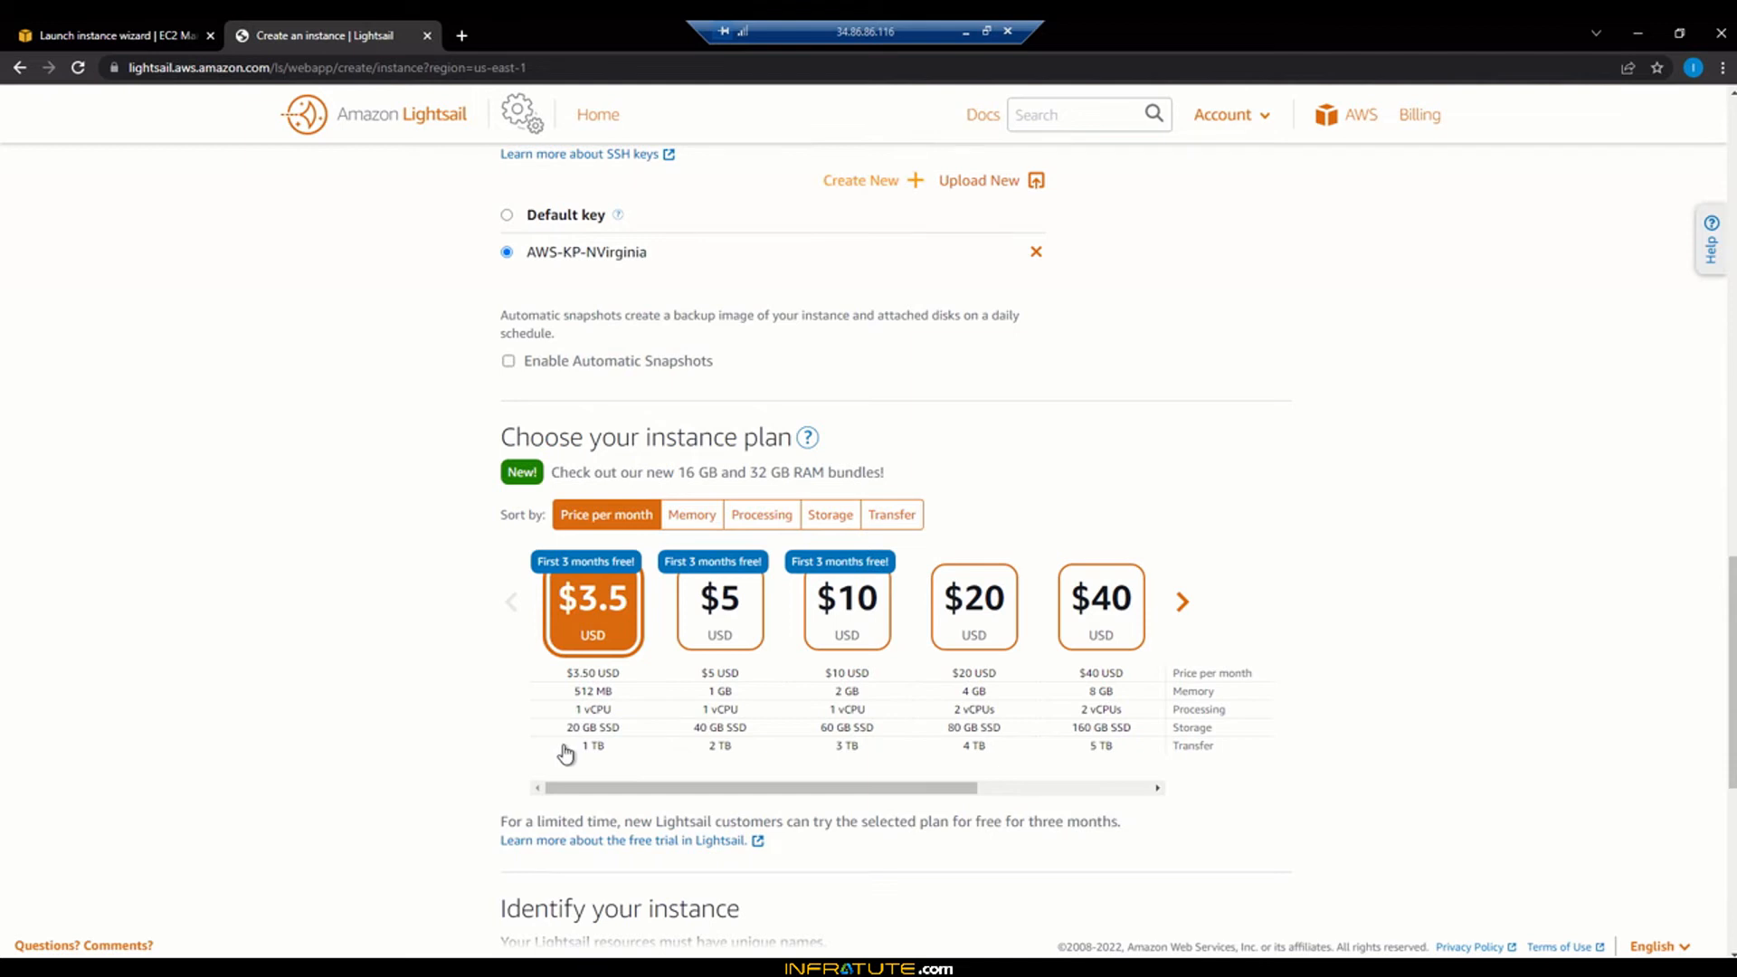
{"action": "left_click", "coordinate": [1183, 604]}
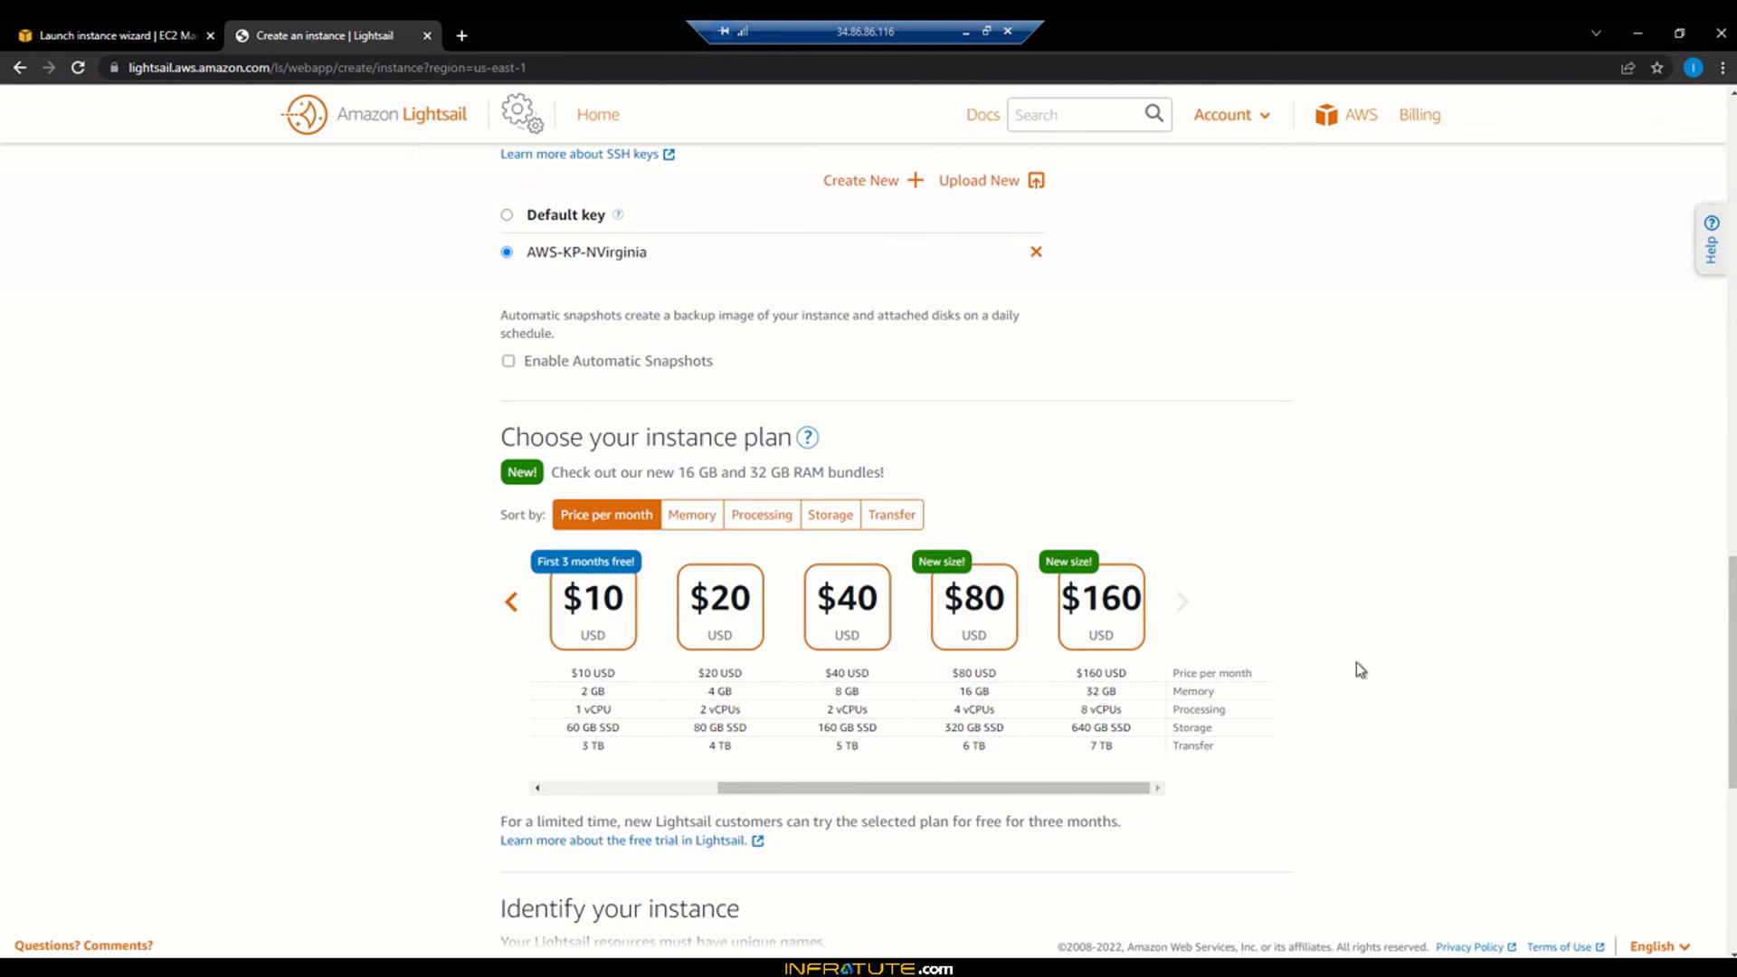
{"action": "scroll", "coordinate": [1356, 663], "scroll_direction": "down", "scroll_amount": 2}
{"action": "scroll", "coordinate": [1362, 670], "scroll_direction": "down", "scroll_amount": 2}
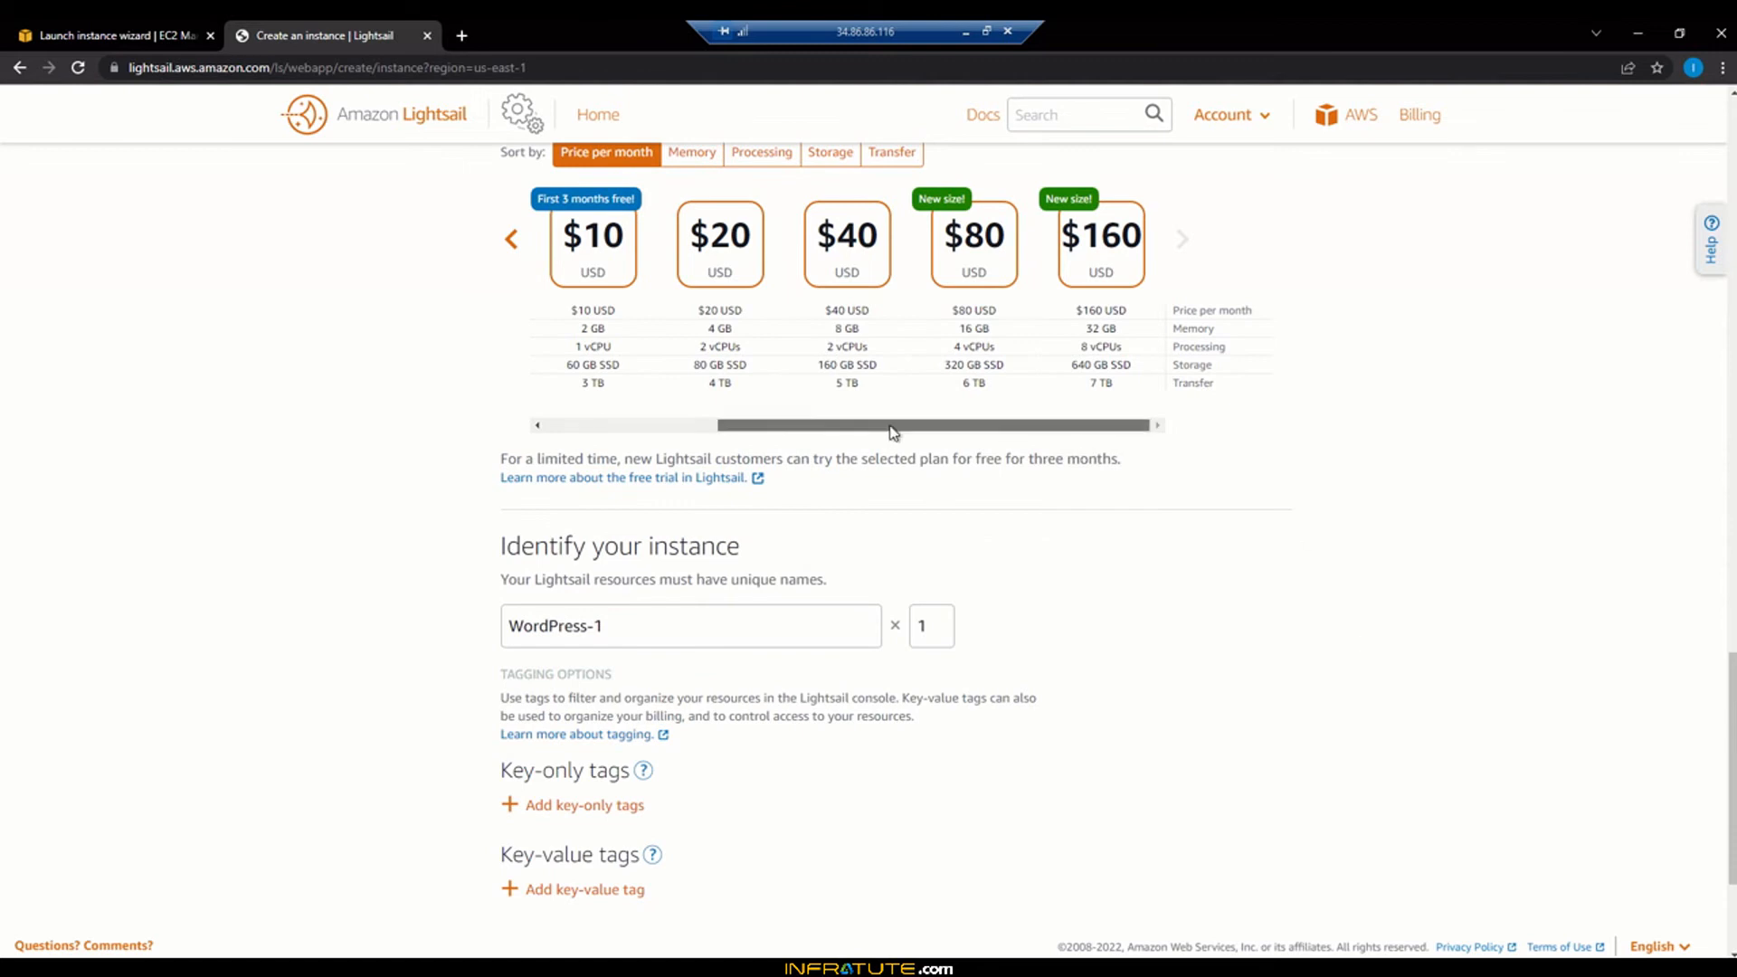
{"action": "left_click", "coordinate": [511, 239]}
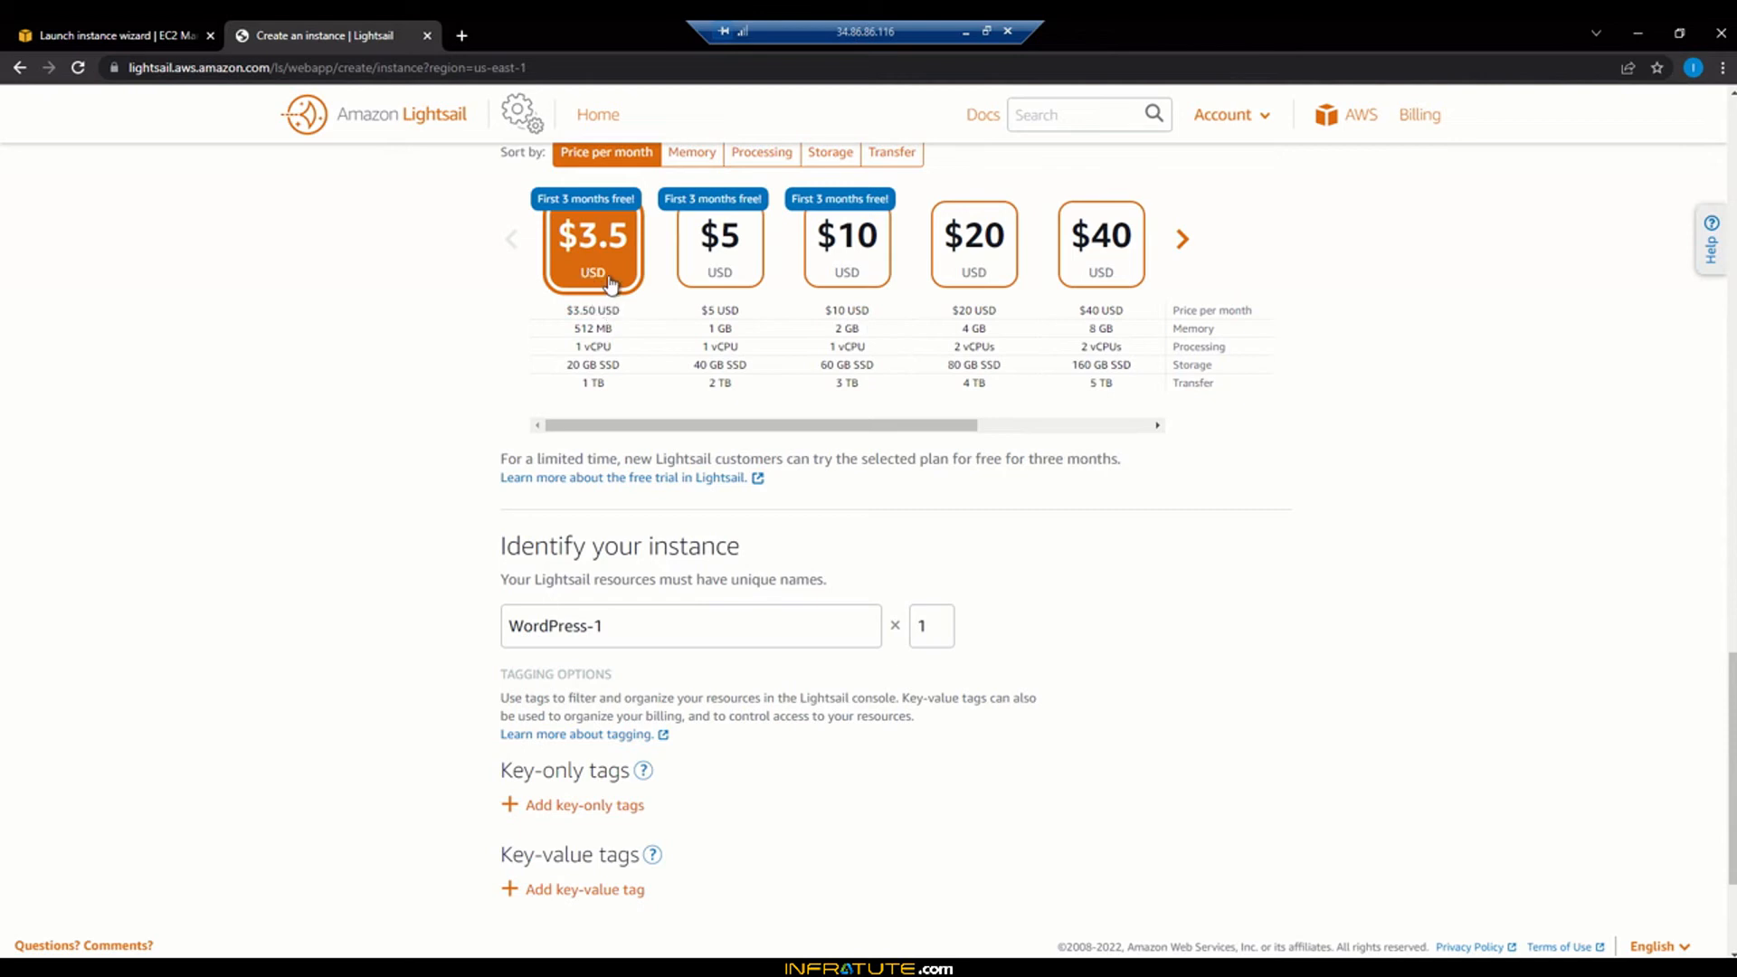
Pick the $10 plan (2 GB, 1 vCPU, 60 GB SSD), keeping the name WordPress-1
{"action": "left_click", "coordinate": [878, 268]}
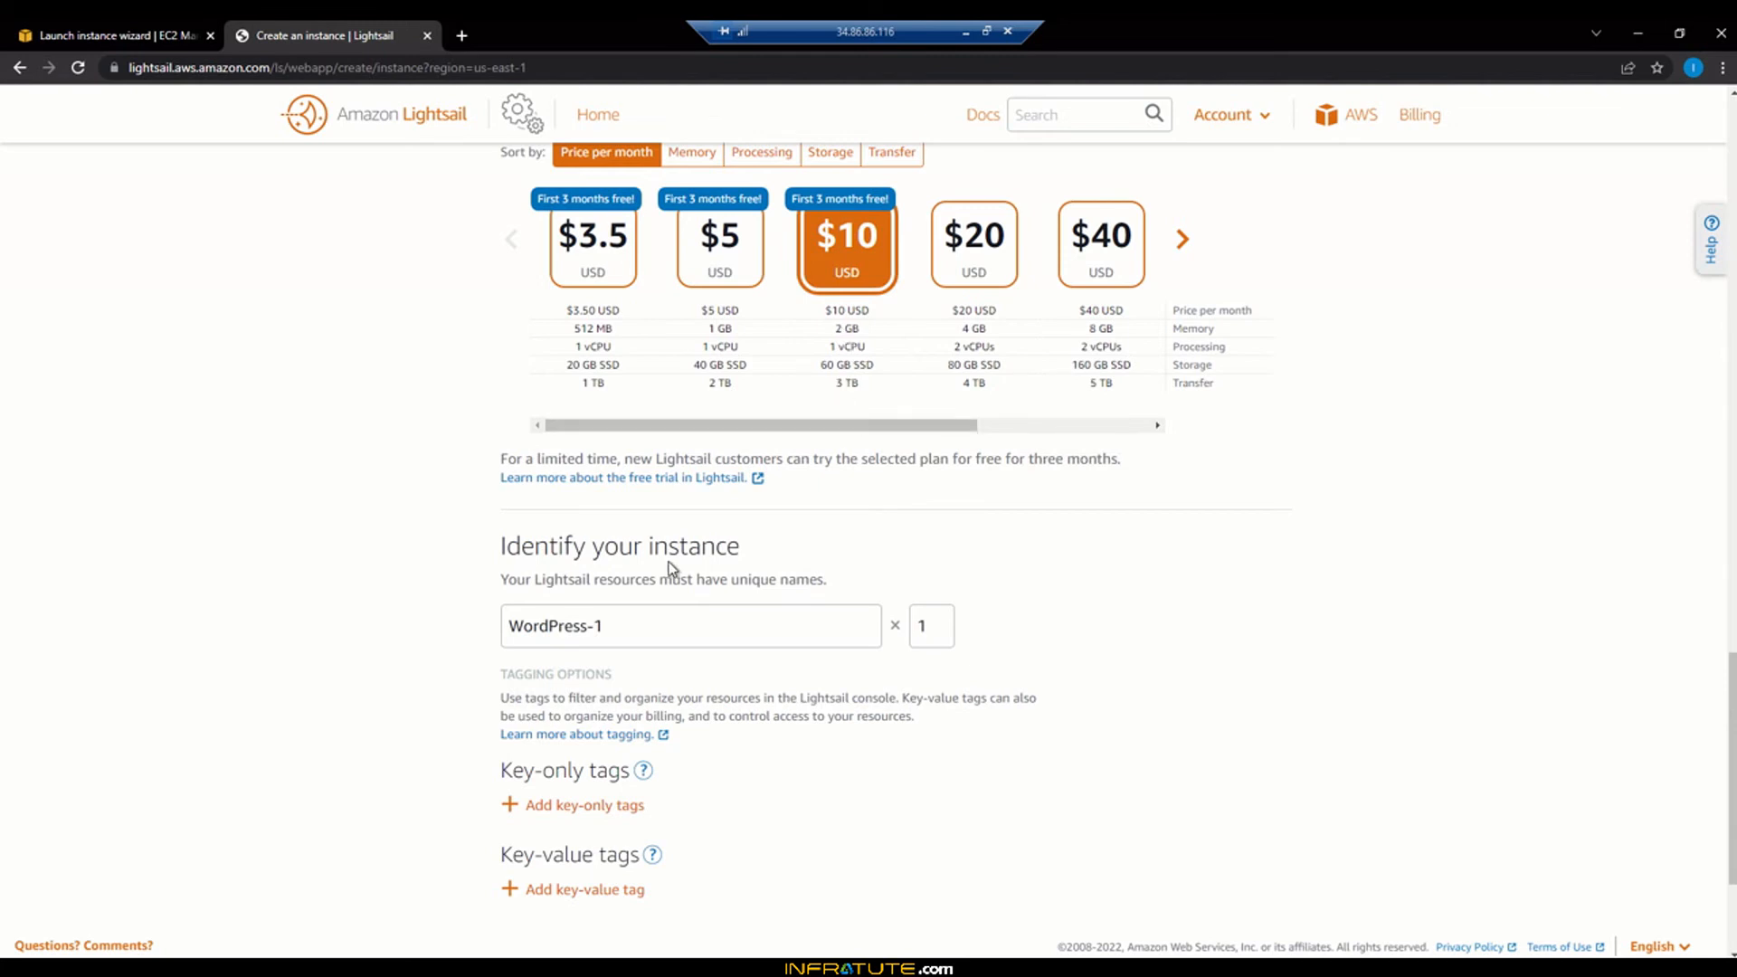
{"action": "left_click", "coordinate": [649, 636]}
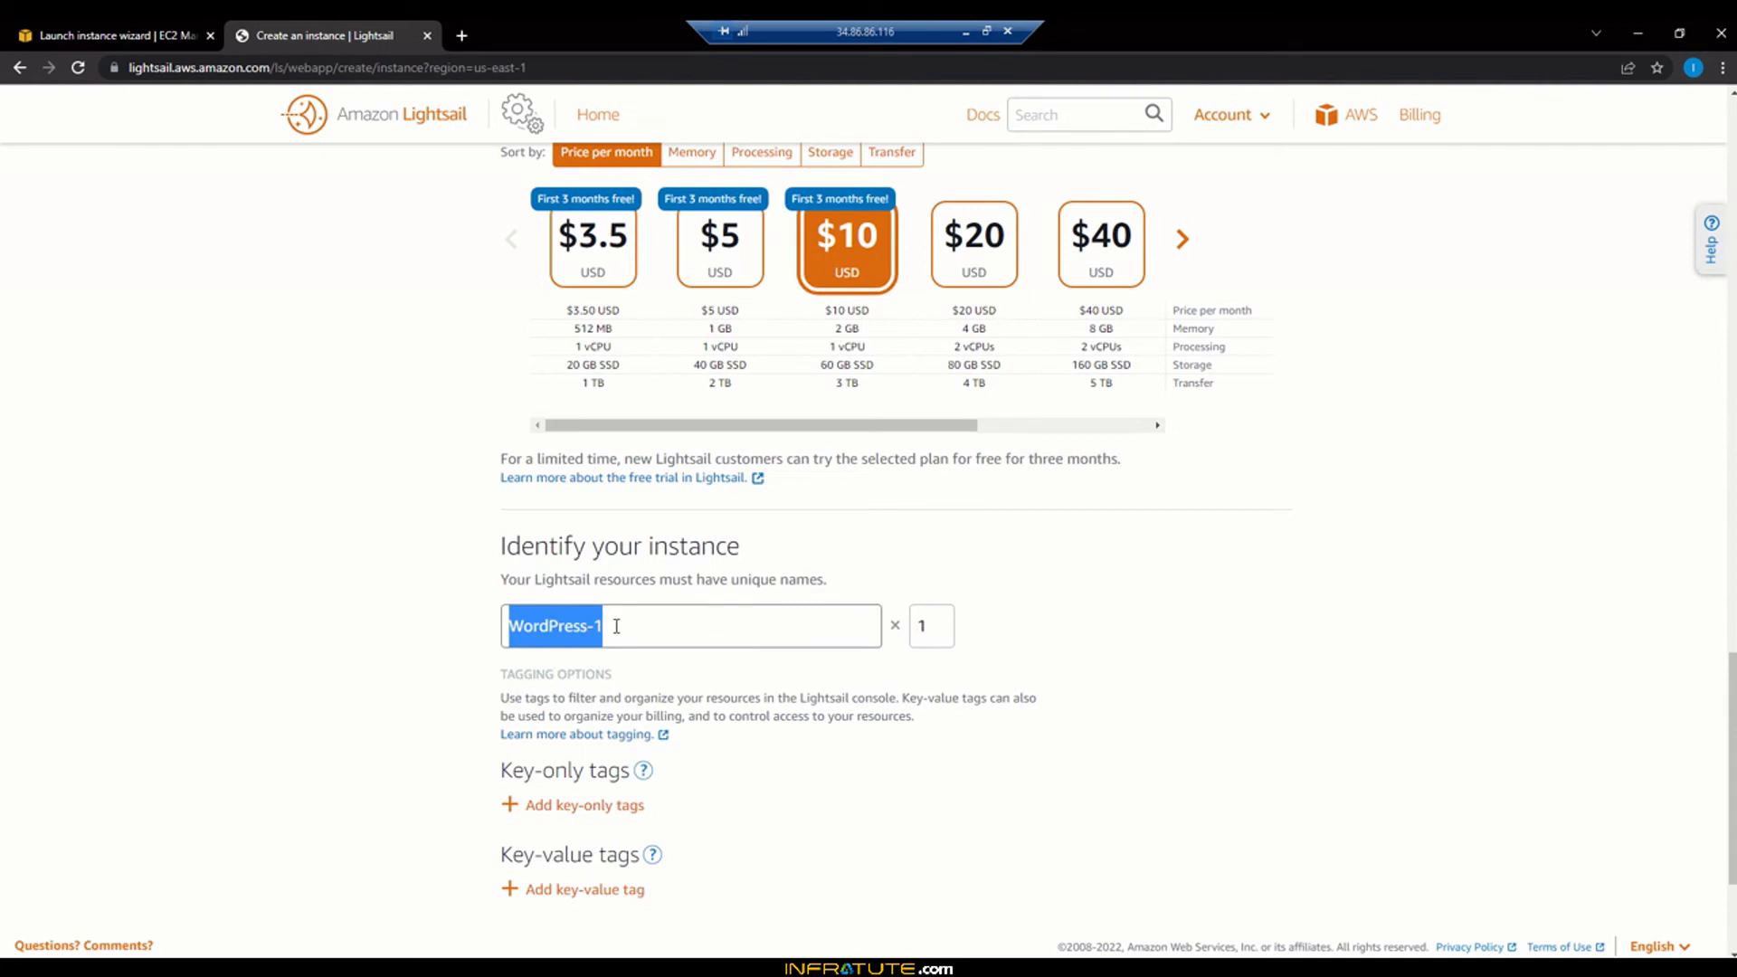
{"action": "left_click", "coordinate": [617, 626]}
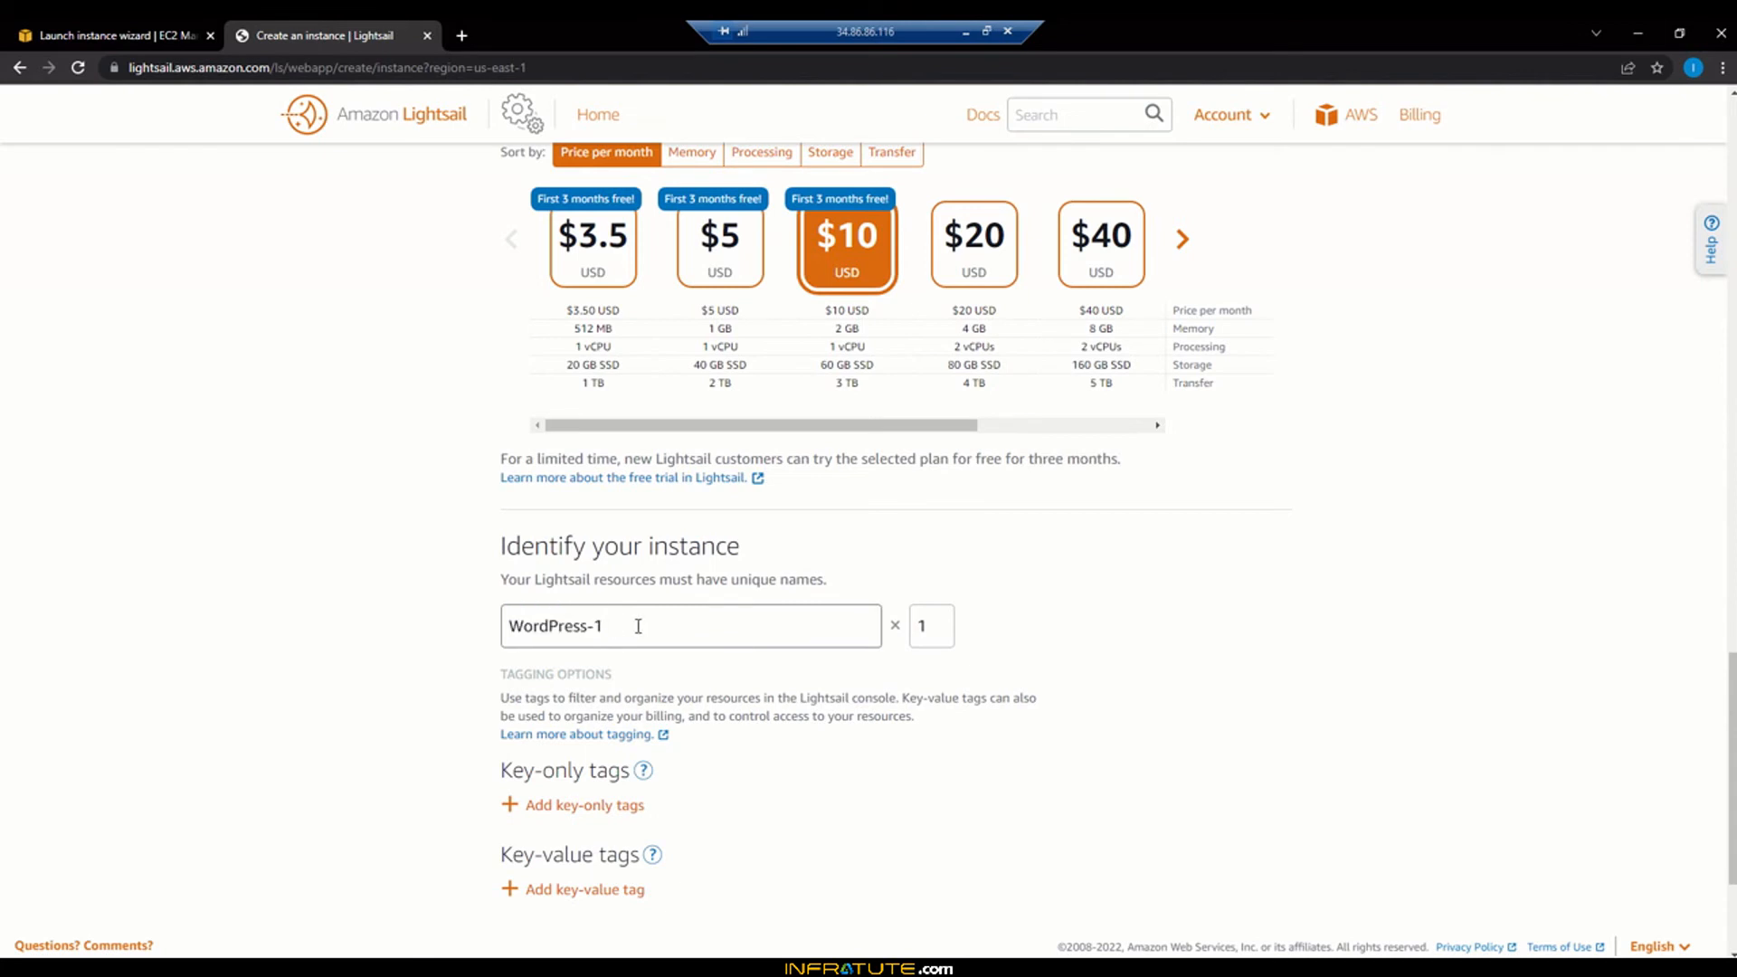
{"action": "left_click", "coordinate": [932, 625]}
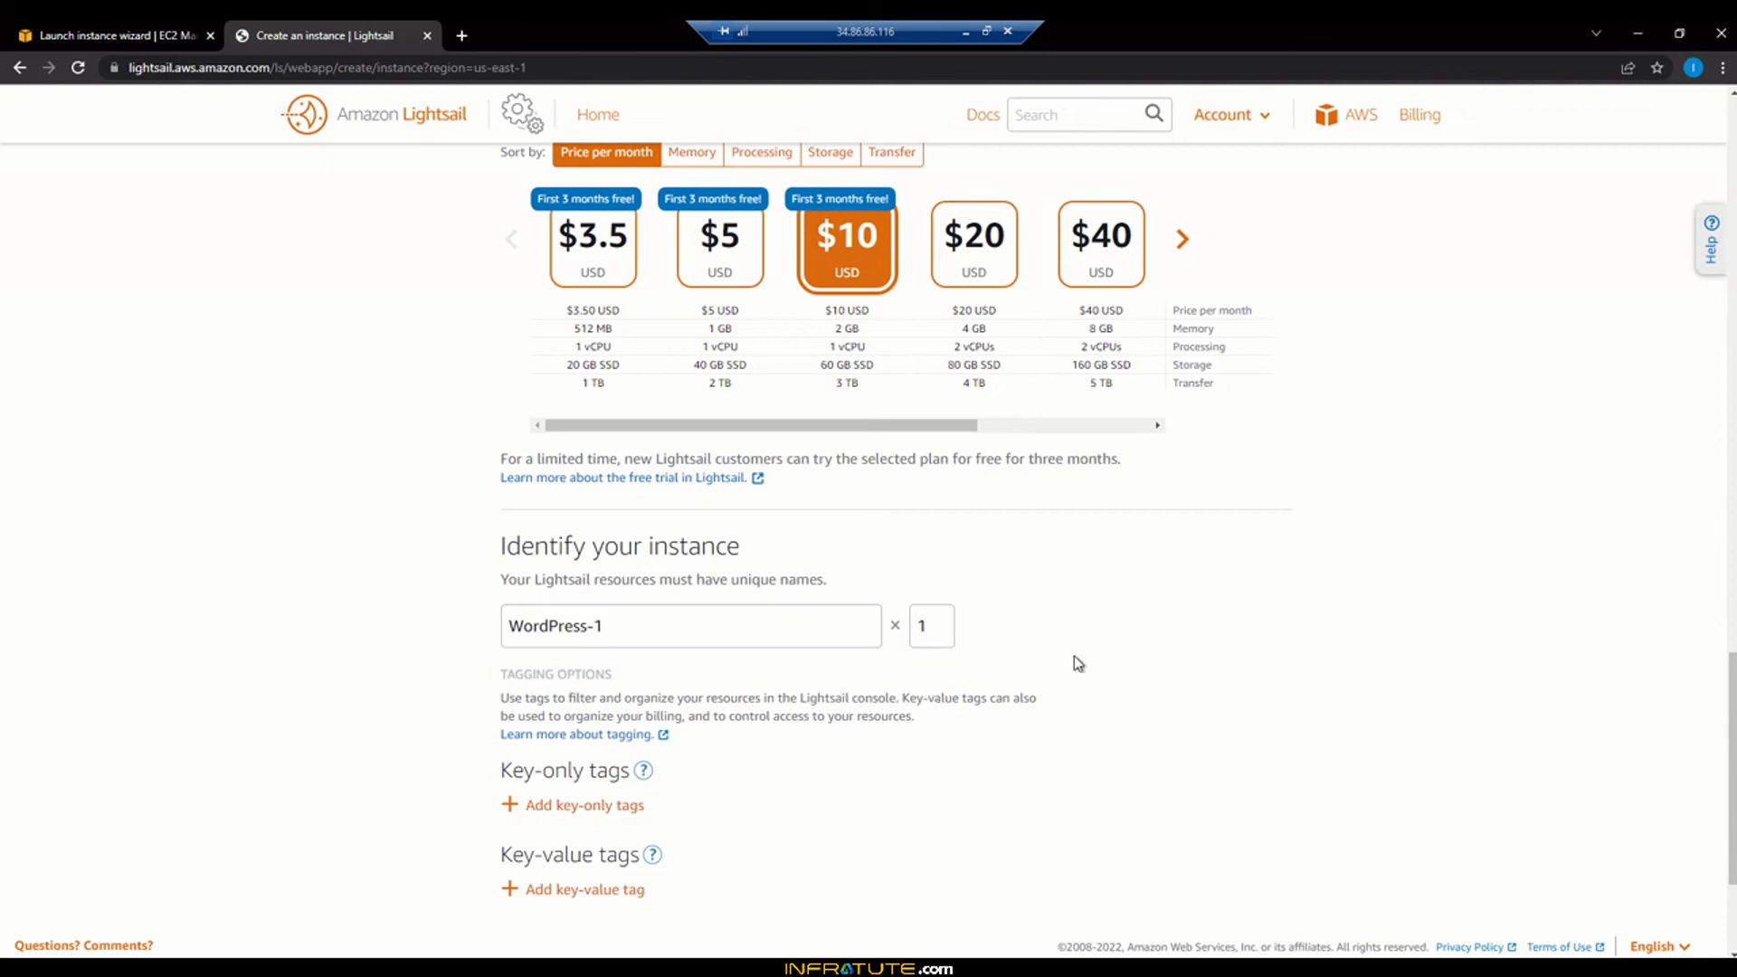
{"action": "scroll", "coordinate": [1075, 663], "scroll_direction": "down", "scroll_amount": 3}
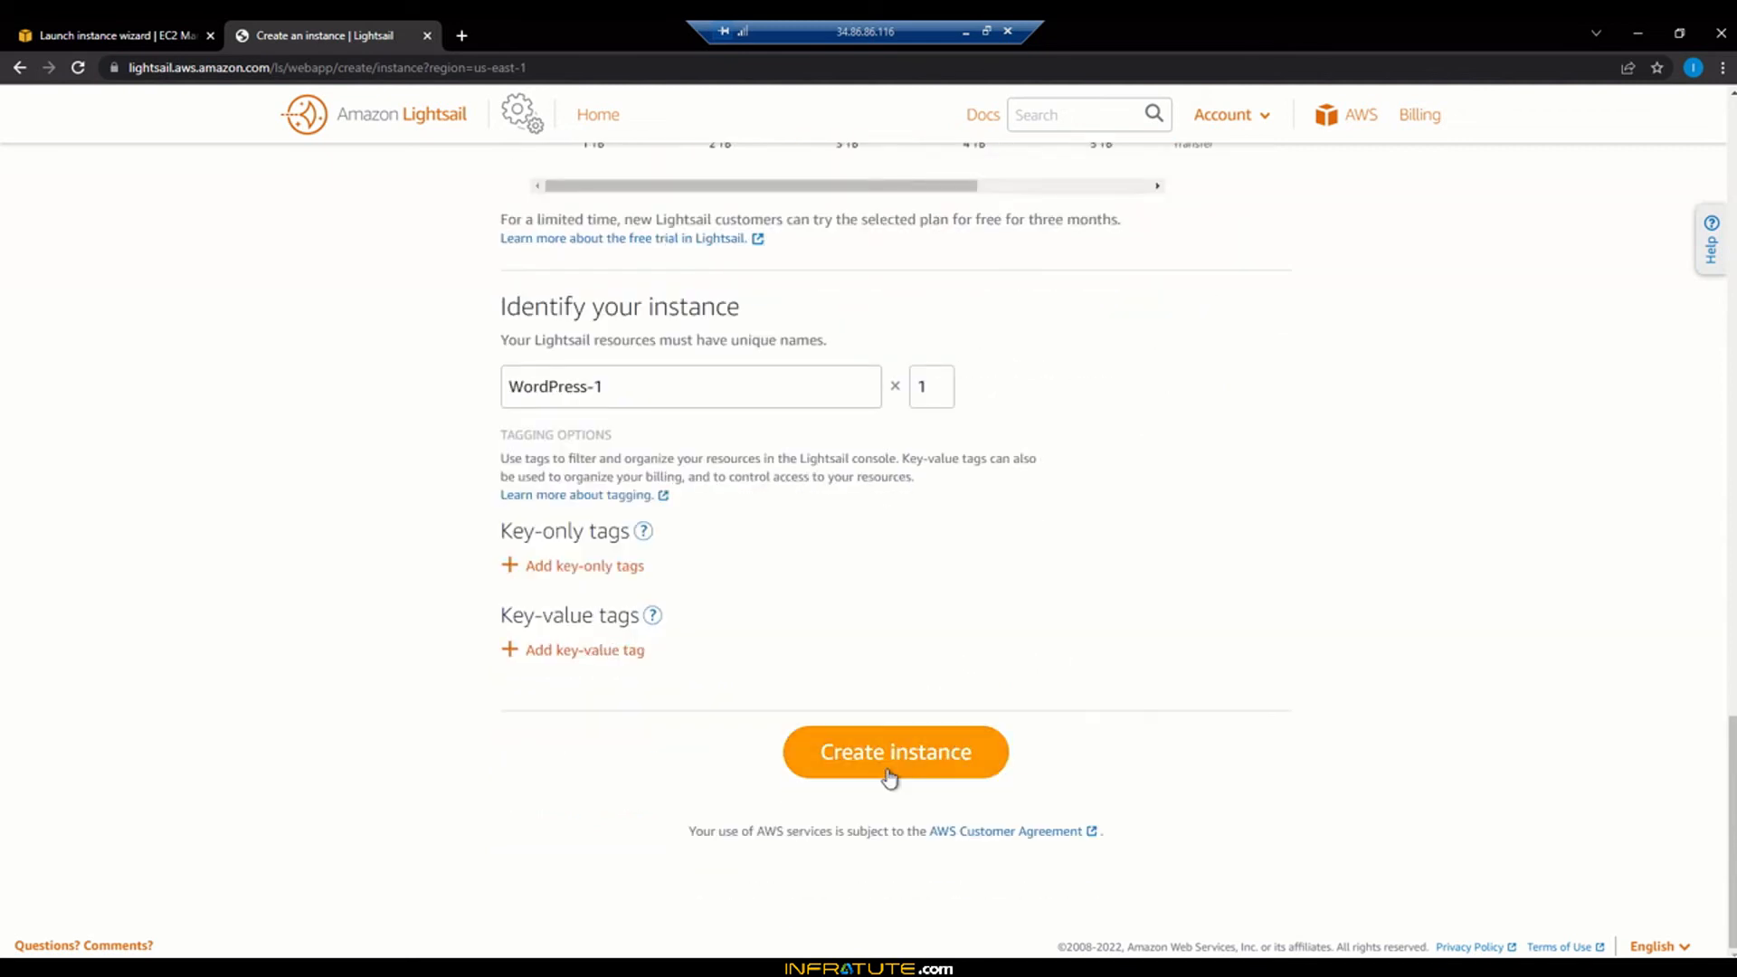
Create the WordPress-1 instance on the $10 plan
{"action": "left_click", "coordinate": [890, 777]}
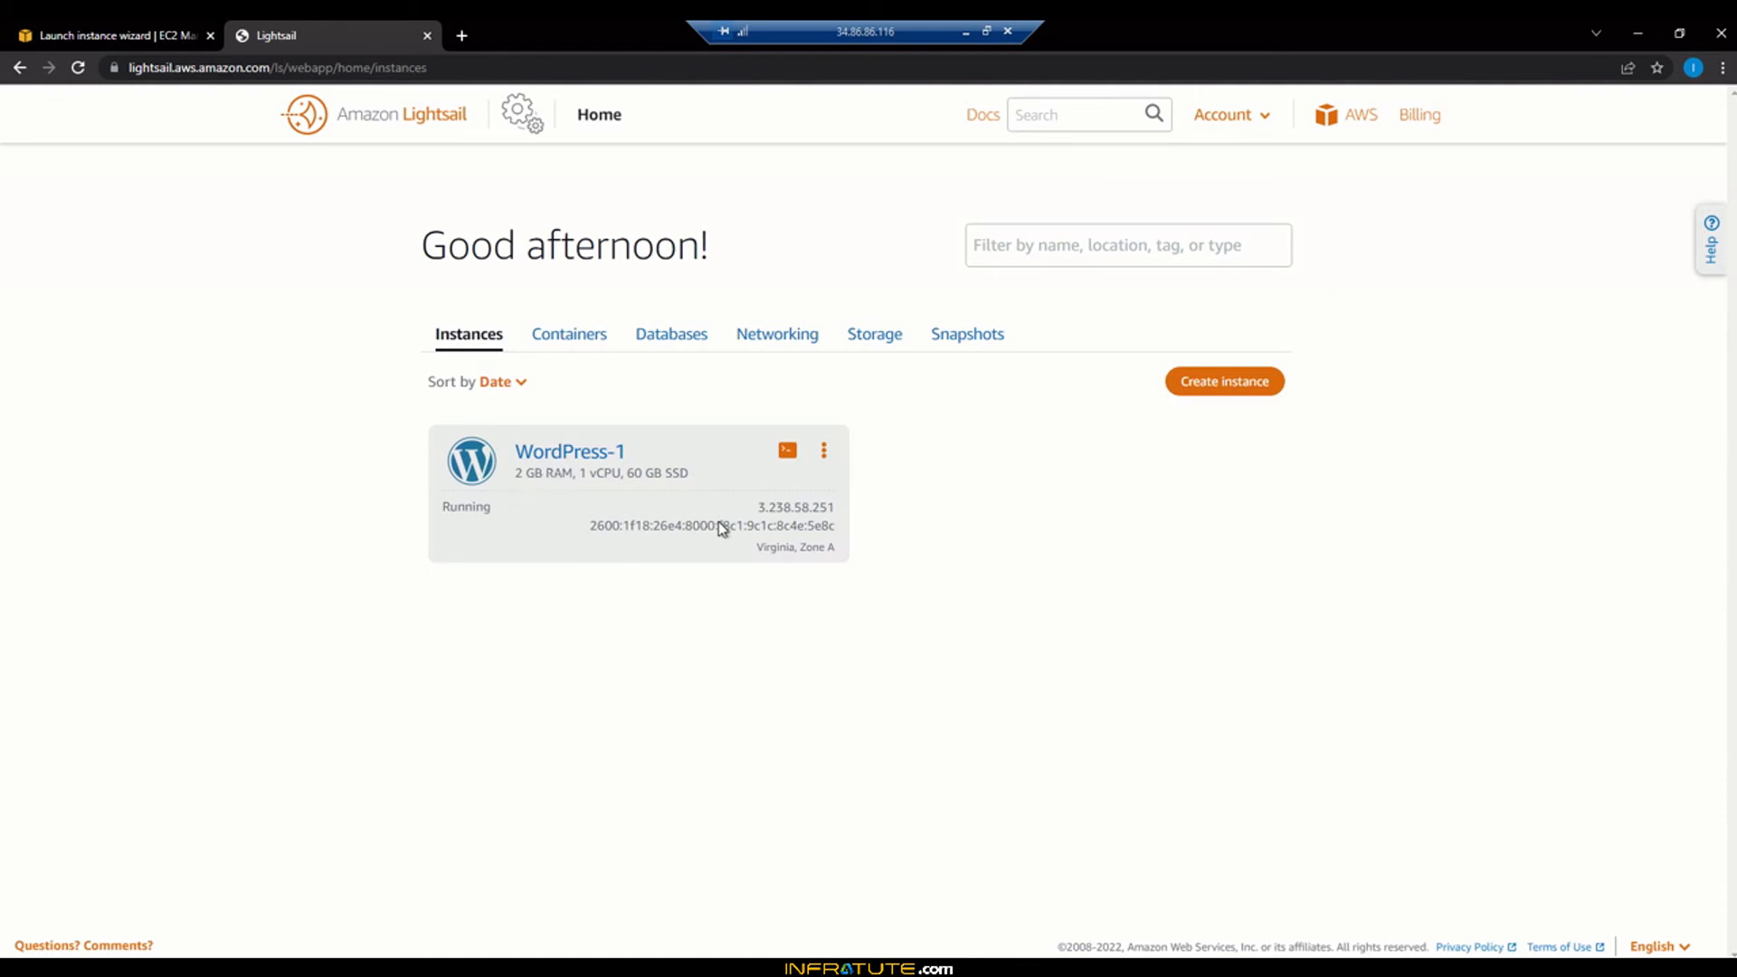
Copy the instance's IP 3.238.58.251 and load it in a new browser tab
{"action": "double_click", "coordinate": [766, 511]}
{"action": "right_click", "coordinate": [763, 508]}
{"action": "left_click", "coordinate": [790, 522]}
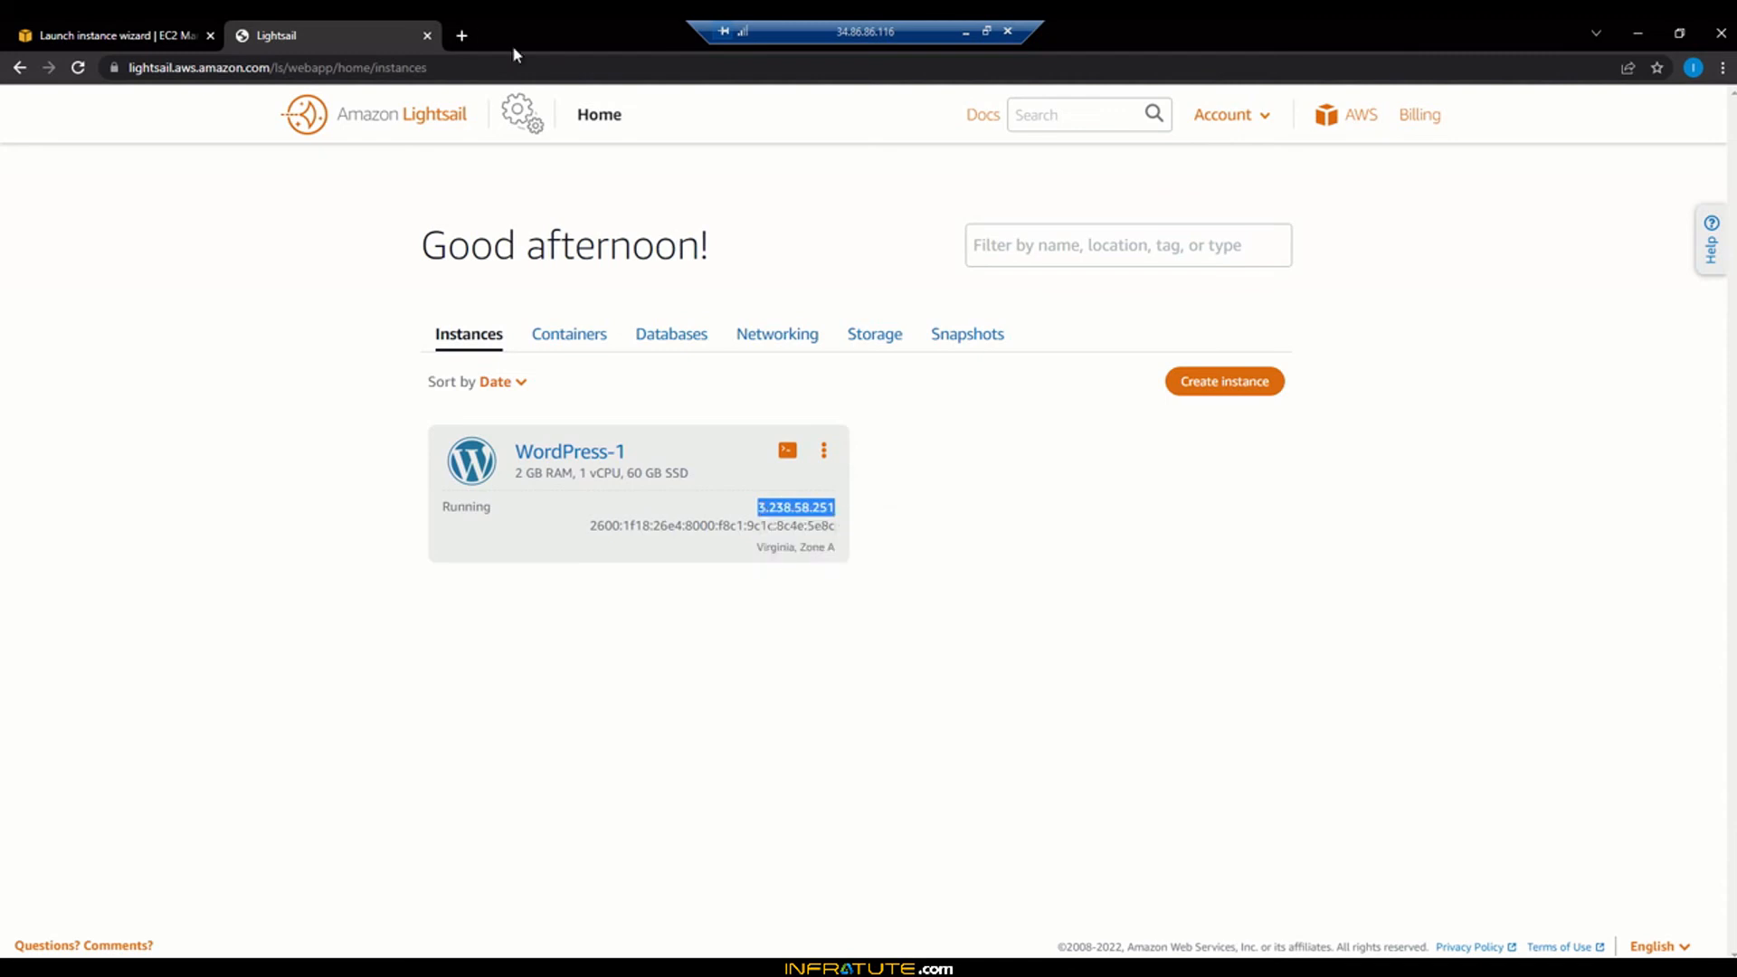
{"action": "left_click", "coordinate": [467, 35]}
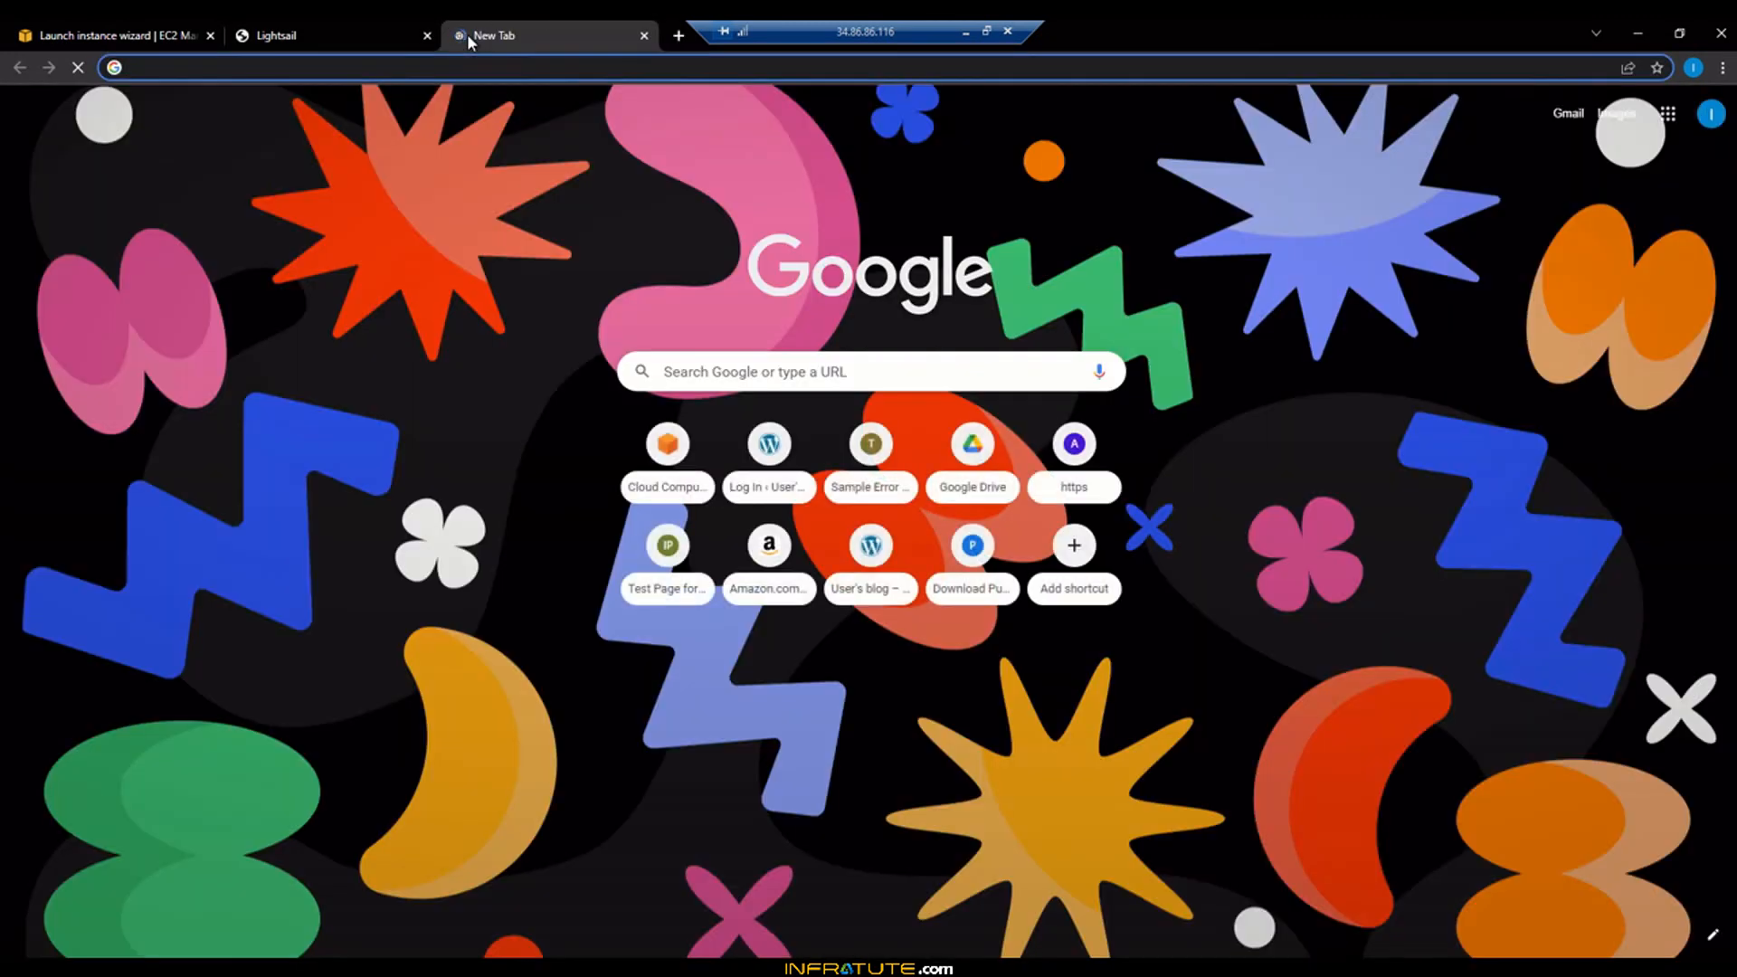
{"action": "key", "text": "ctrl+v"}
{"action": "key", "text": "Return"}
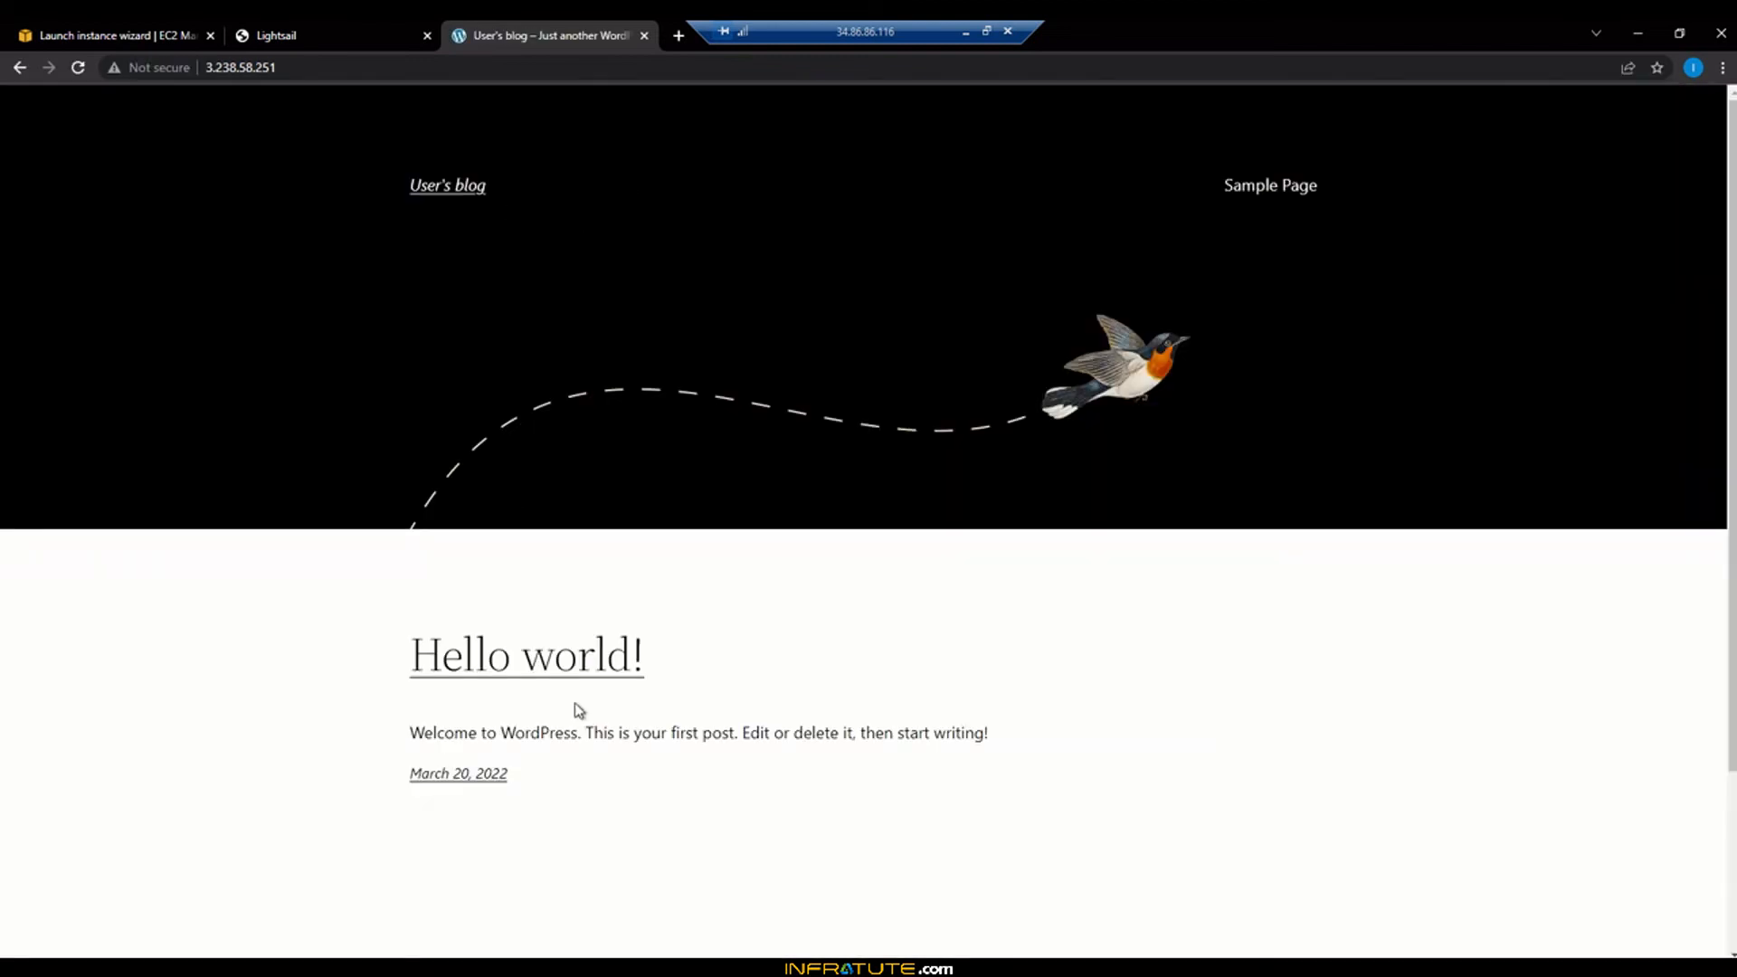
Scroll through the Hello world! blog, then close it and return to Lightsail
{"action": "scroll", "coordinate": [1106, 664], "scroll_direction": "down", "scroll_amount": 1}
{"action": "scroll", "coordinate": [1109, 666], "scroll_direction": "down", "scroll_amount": 2}
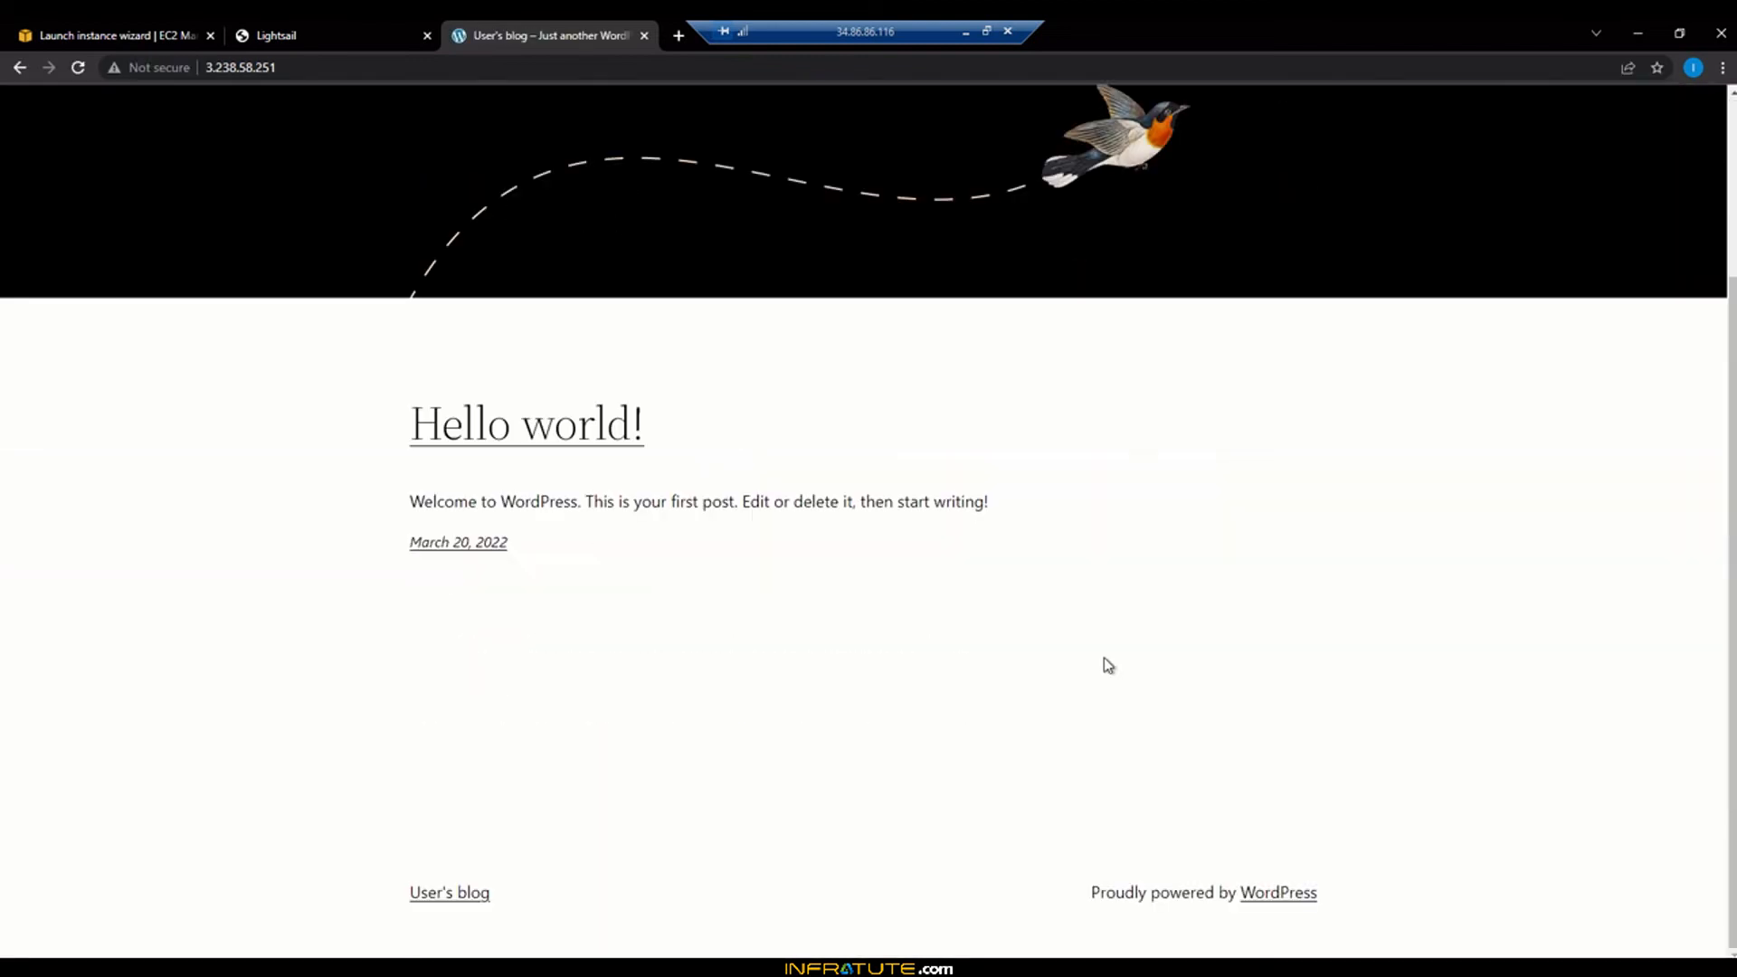
{"action": "scroll", "coordinate": [1107, 665], "scroll_direction": "up", "scroll_amount": 3}
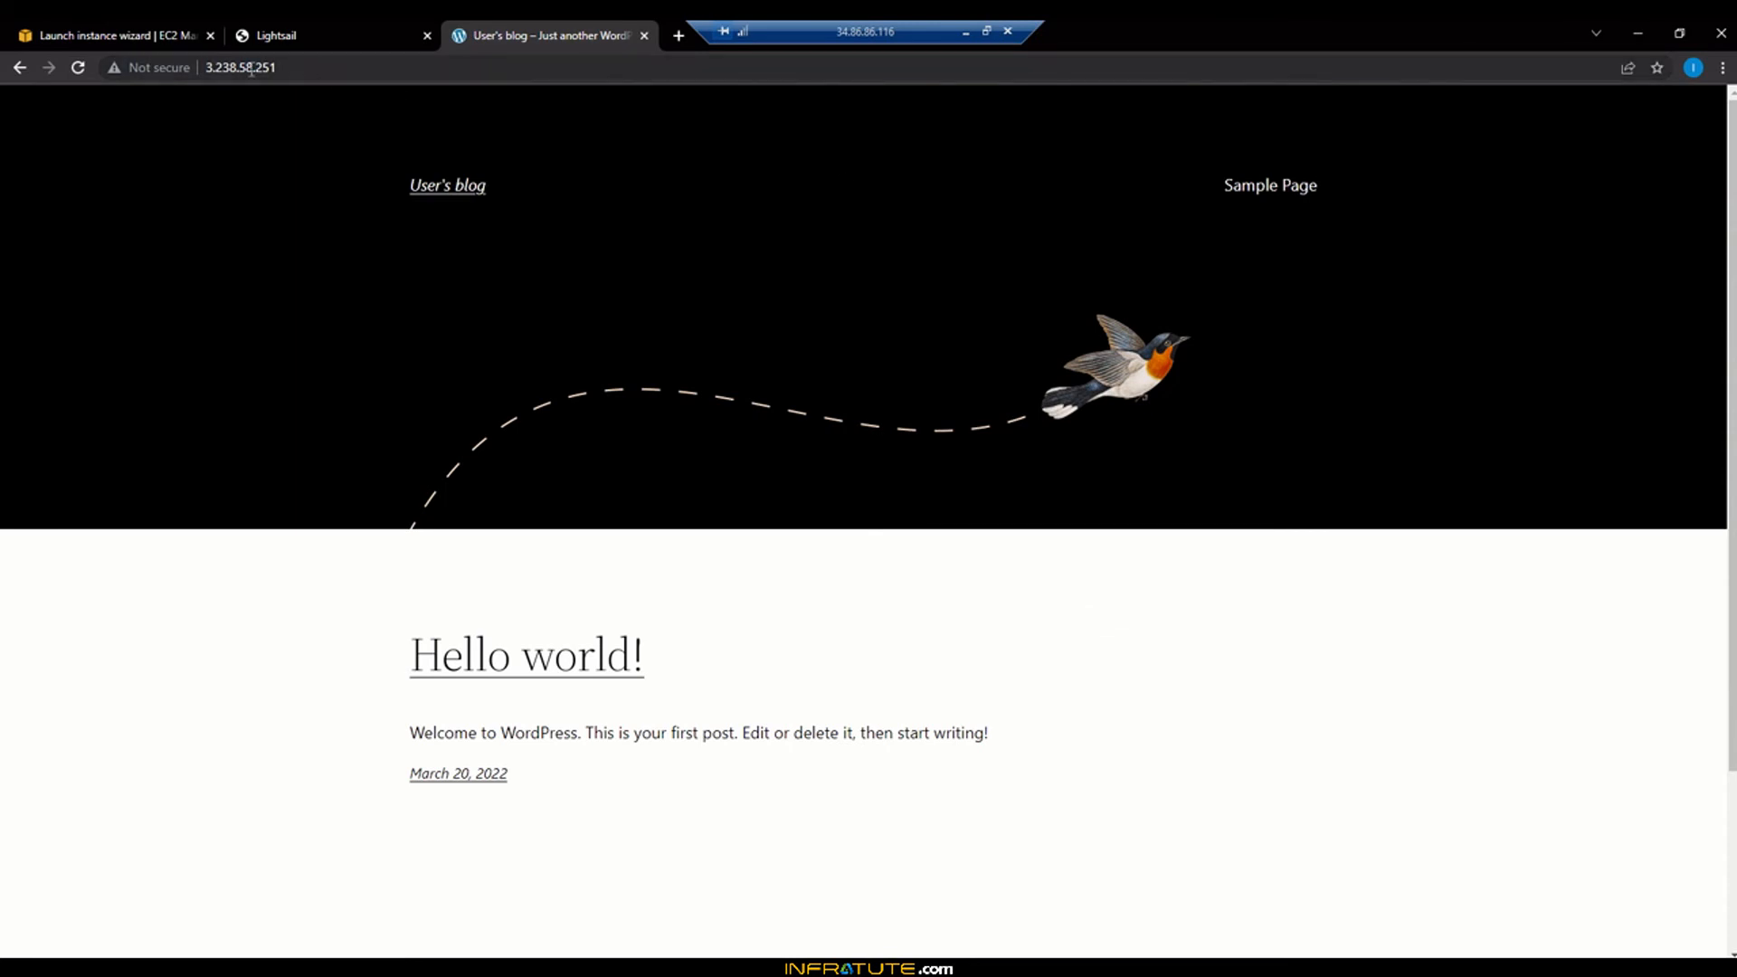
{"action": "left_click", "coordinate": [298, 66]}
{"action": "left_click", "coordinate": [308, 68]}
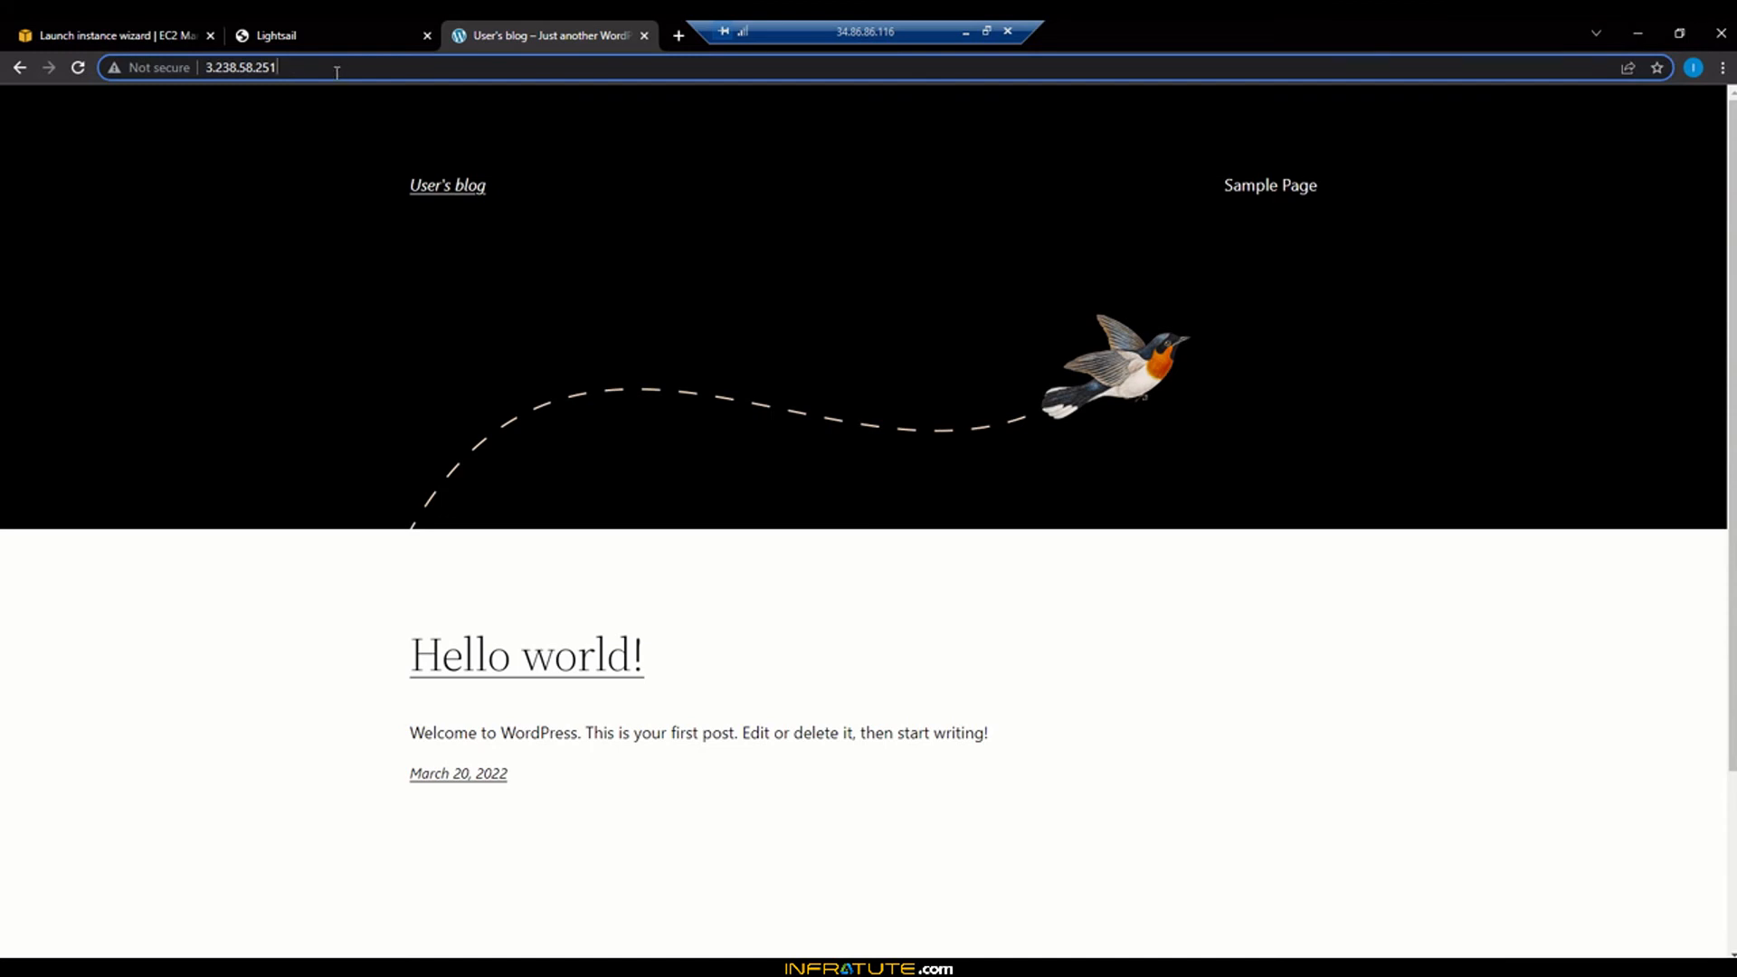
{"action": "left_click", "coordinate": [644, 36]}
{"action": "left_click", "coordinate": [246, 532]}
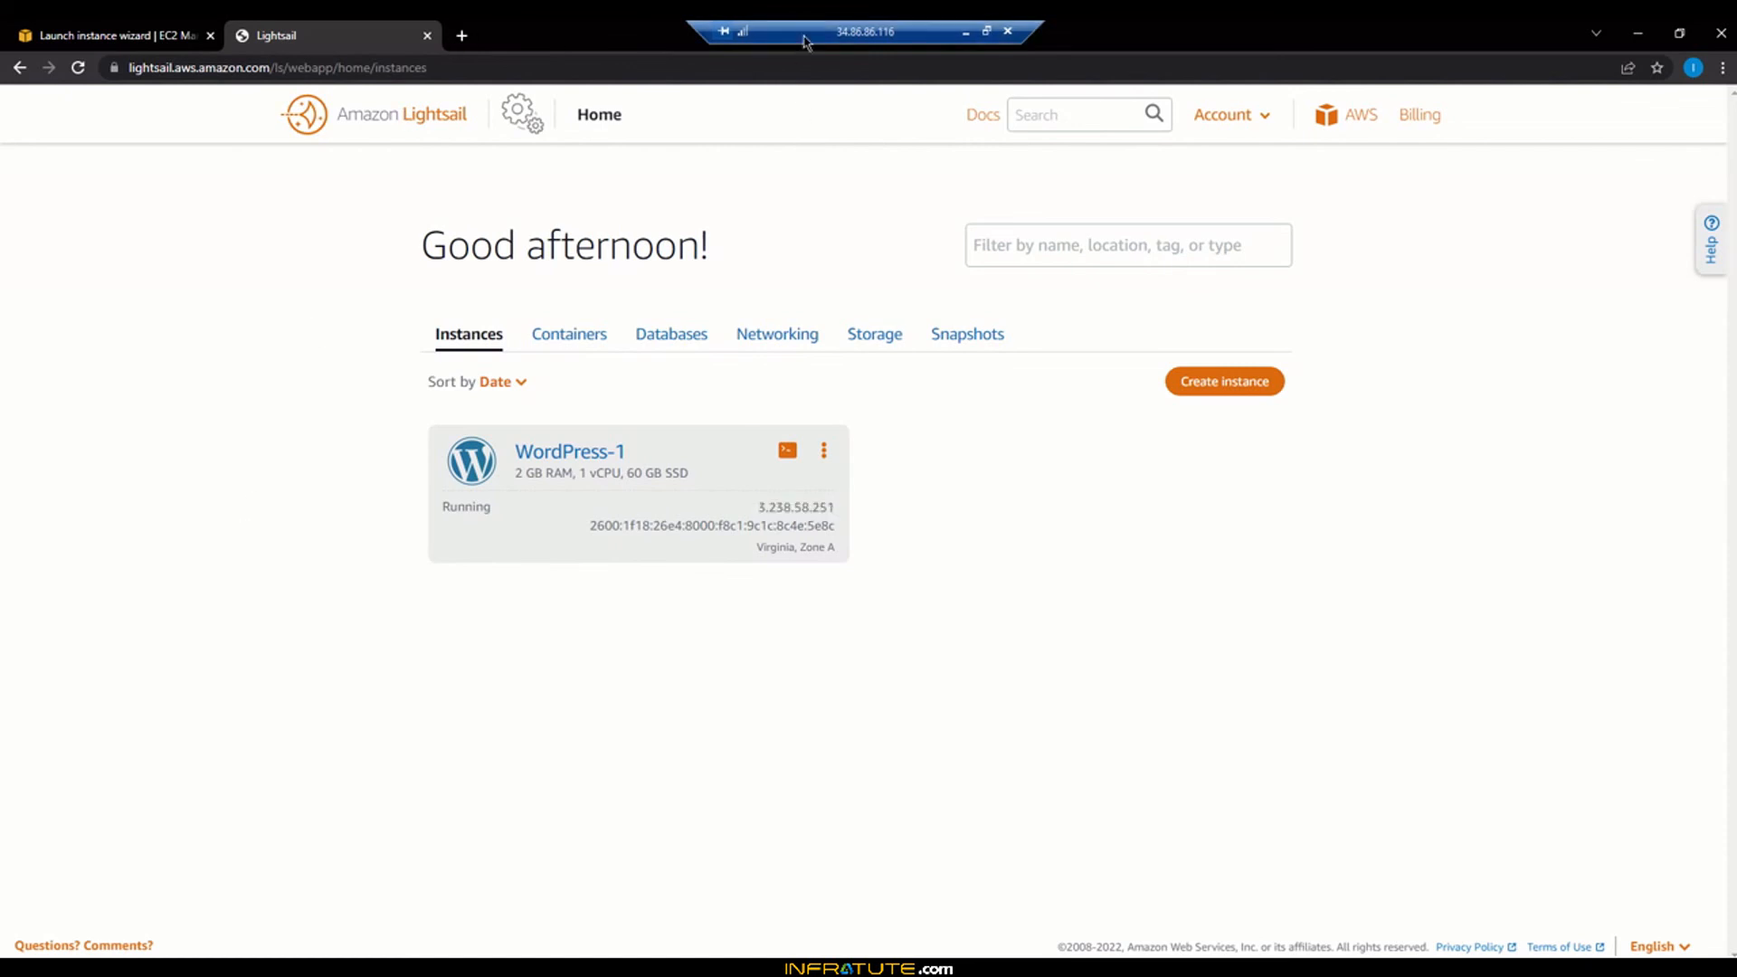
Open 3.238.58.251/wp-admin in a new tab using the instance's copied IP
{"action": "left_click_drag", "start_coordinate": [799, 38], "coordinate": [1019, 40]}
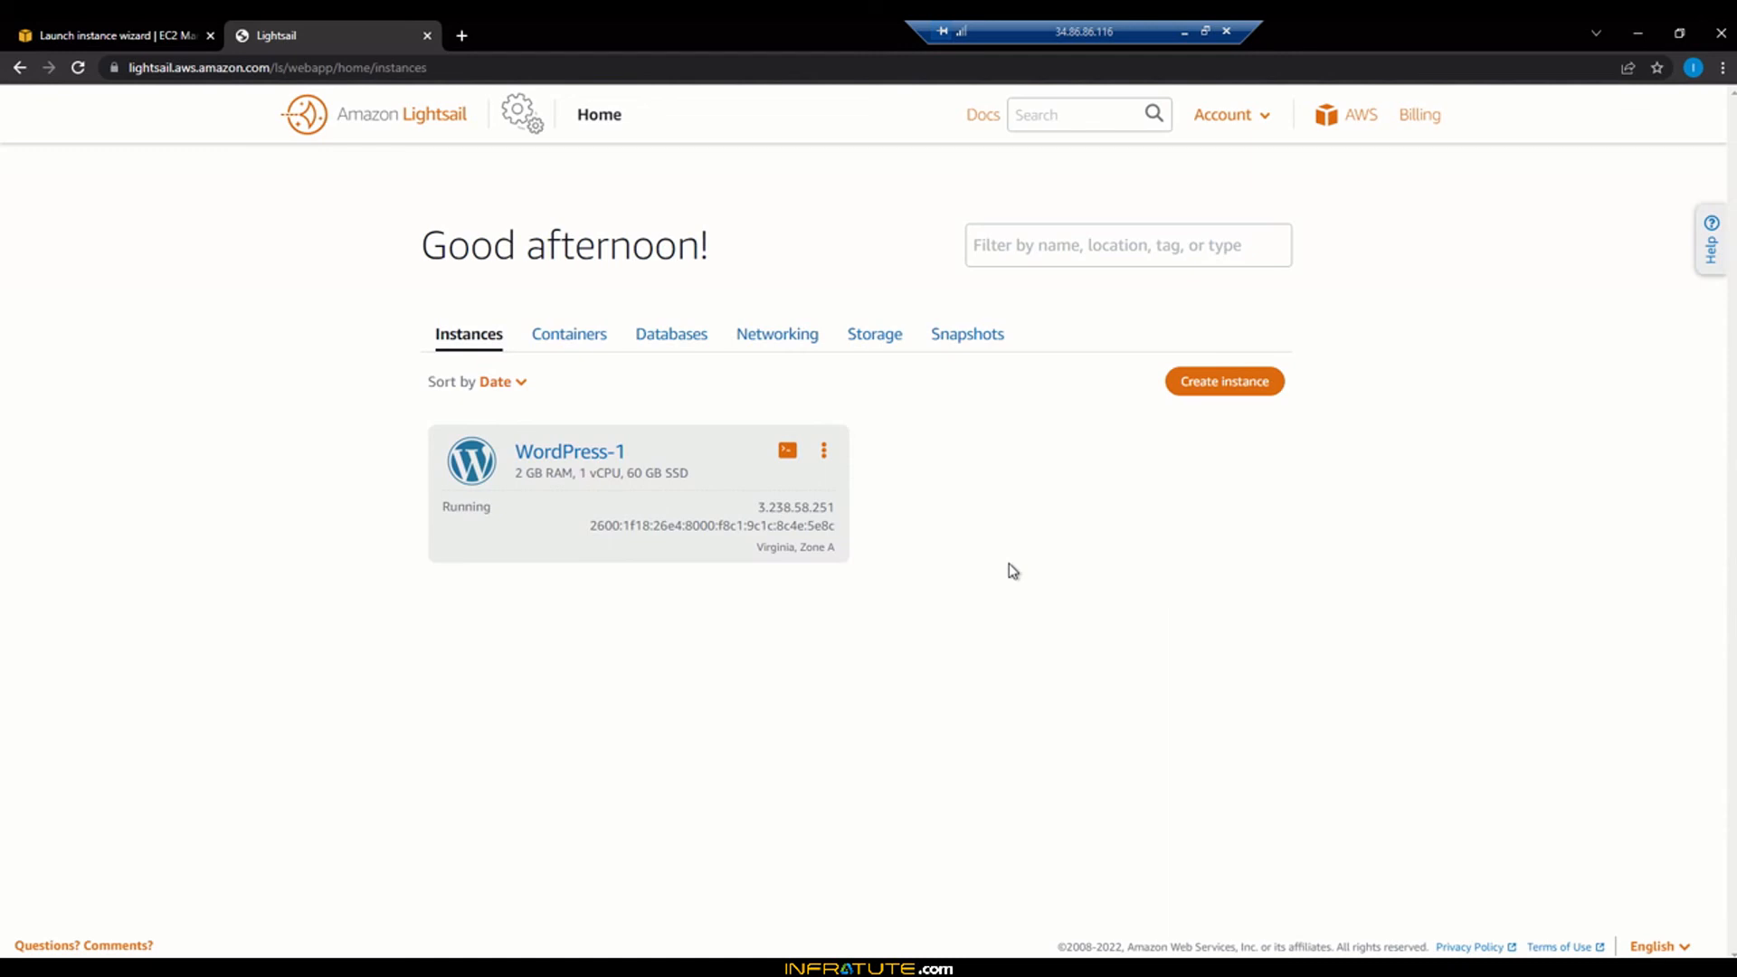
{"action": "left_click", "coordinate": [461, 36]}
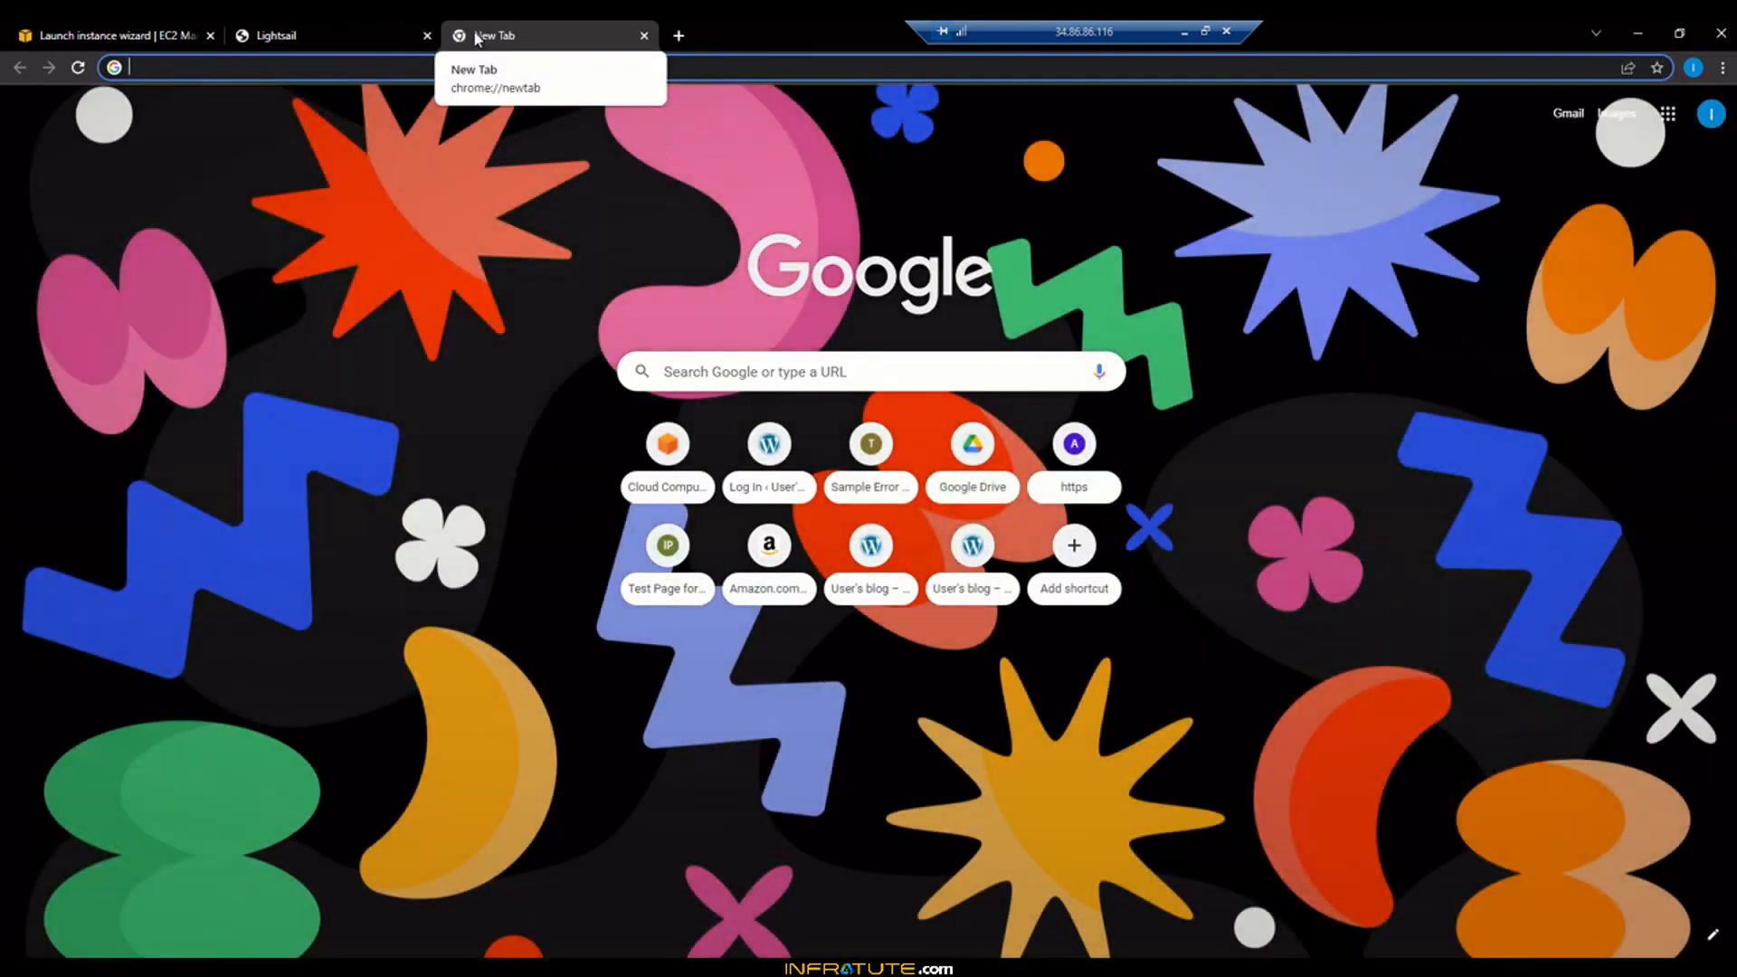
{"action": "left_click", "coordinate": [340, 33]}
{"action": "double_click", "coordinate": [796, 508]}
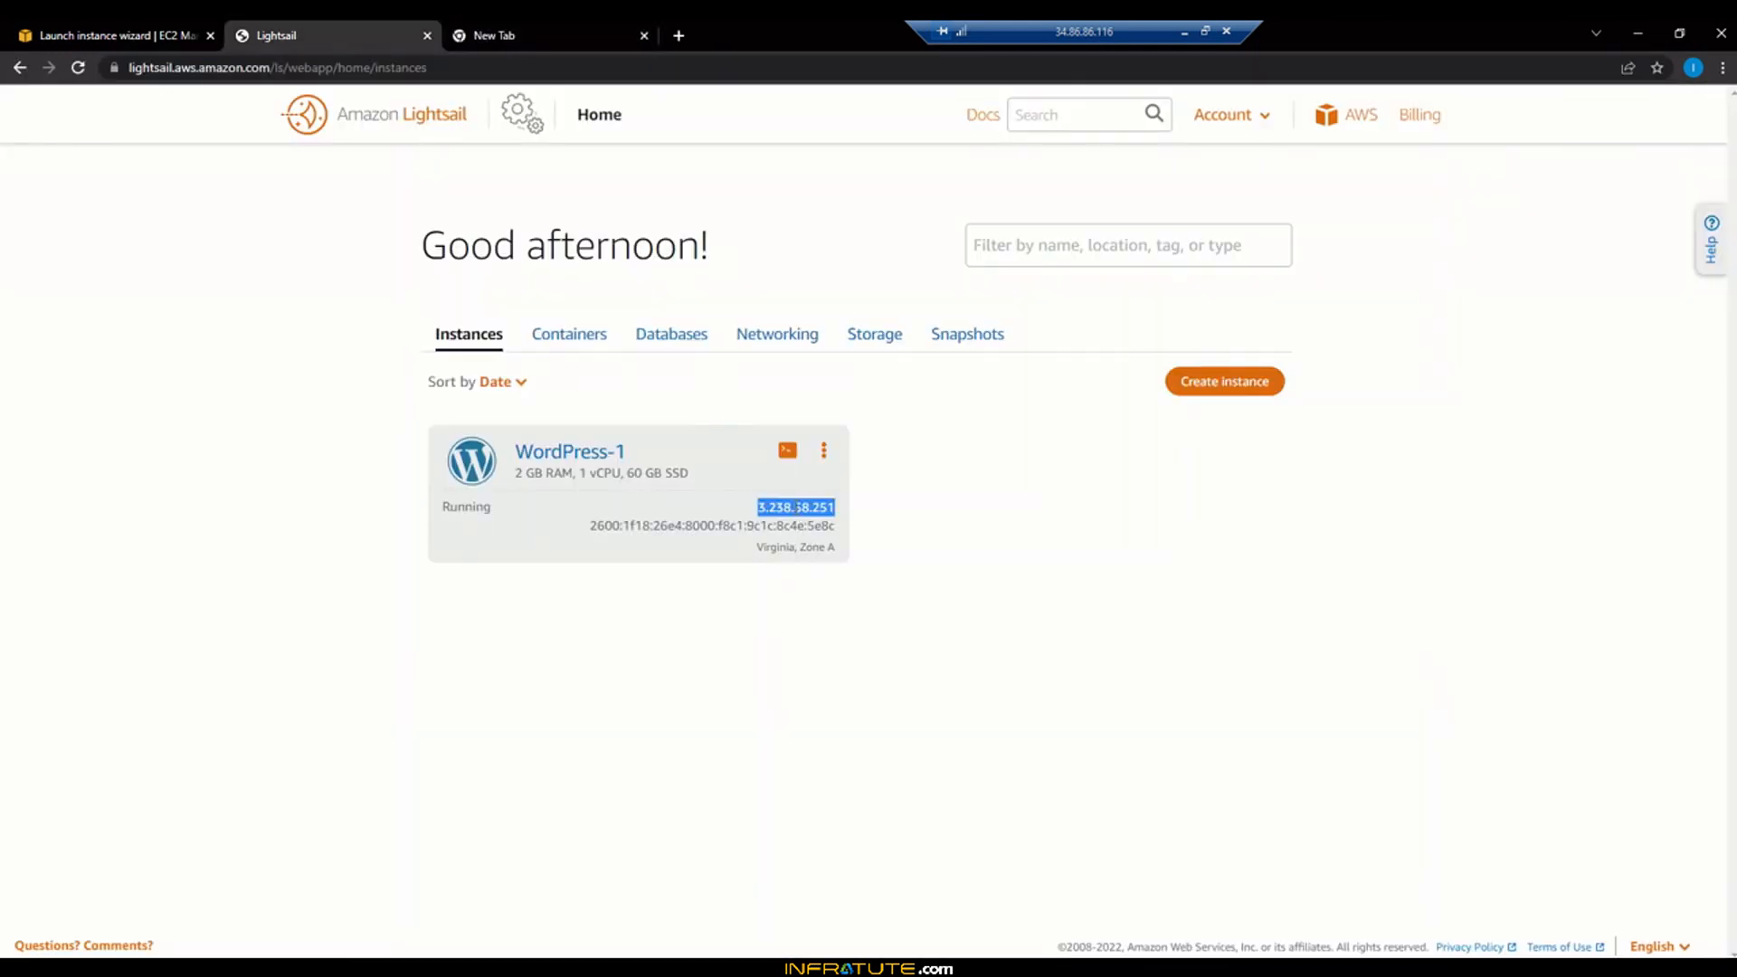
{"action": "left_click", "coordinate": [554, 22]}
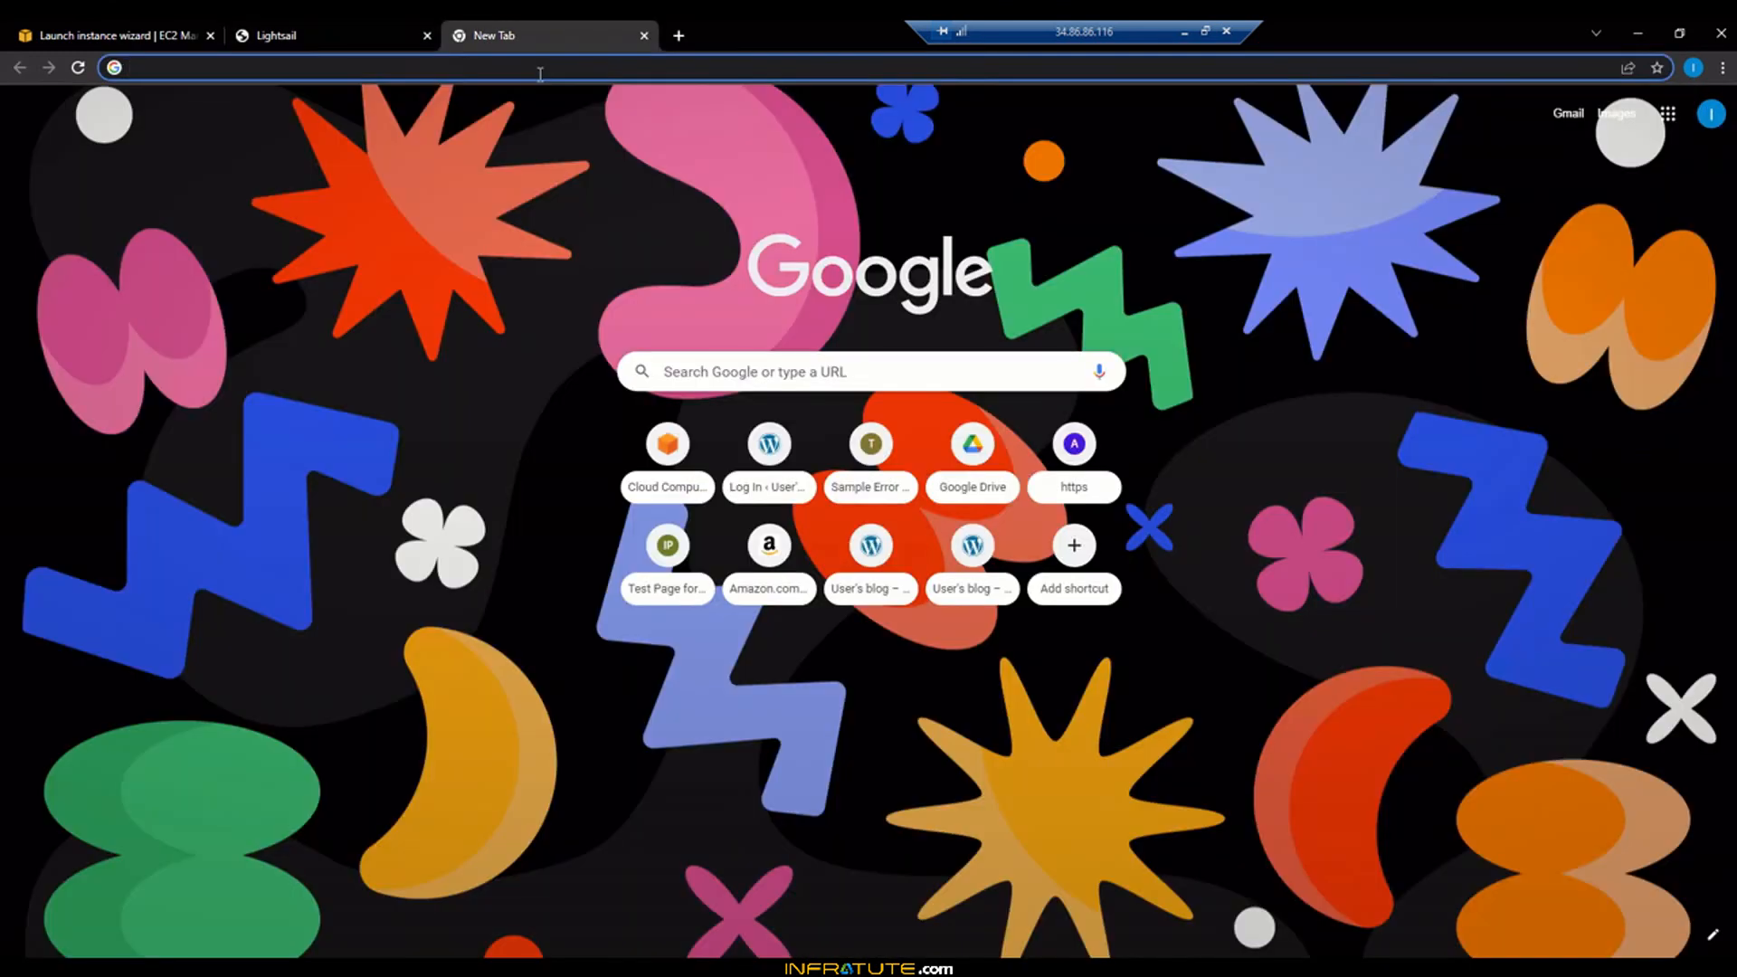
{"action": "key", "text": "ctrl+v"}
{"action": "type", "text": "/"}
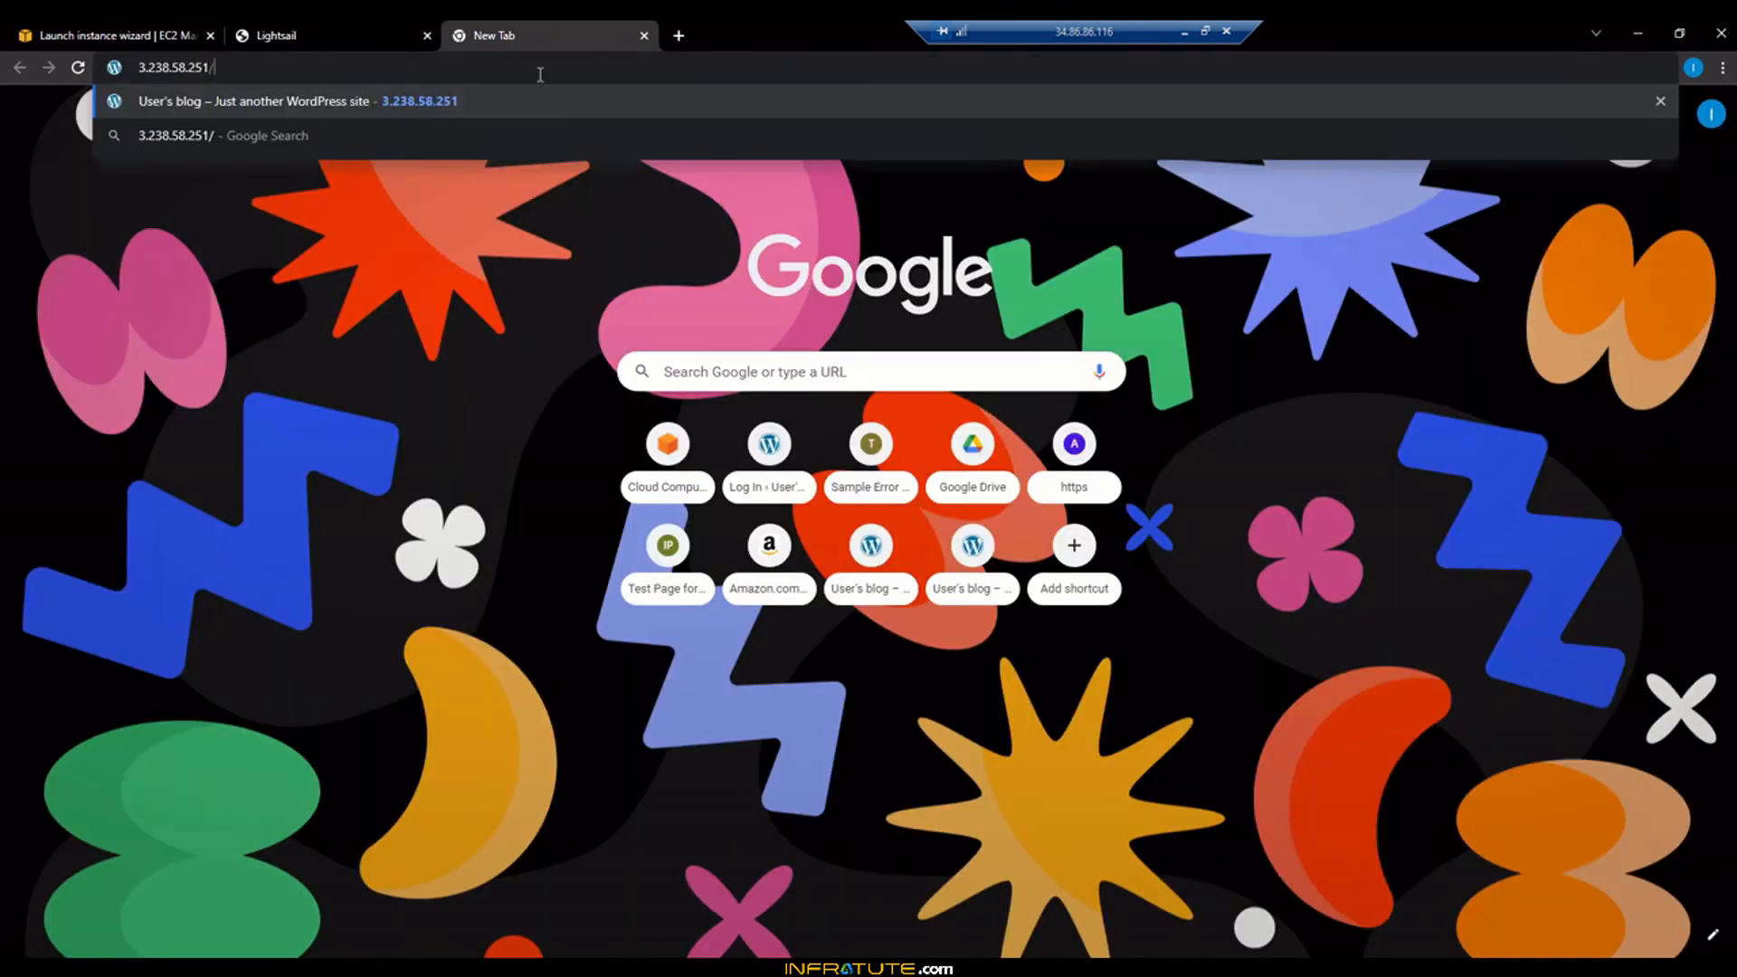
{"action": "type", "text": "wp-admin"}
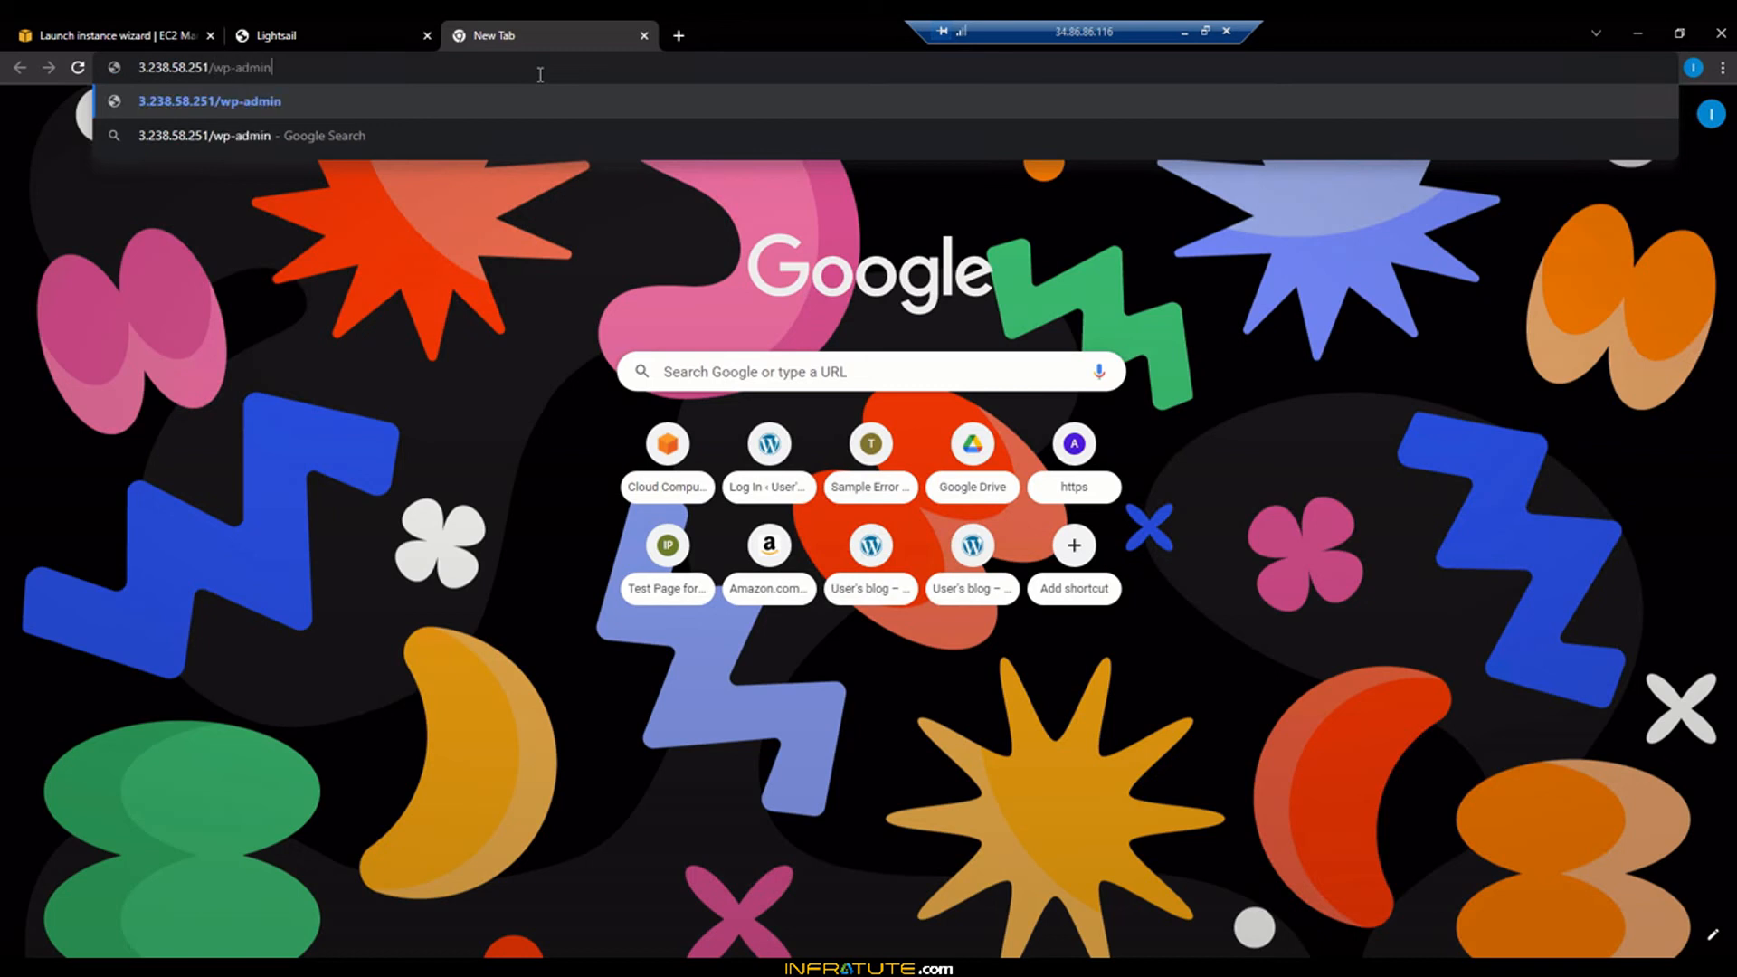
{"action": "key", "text": "Return"}
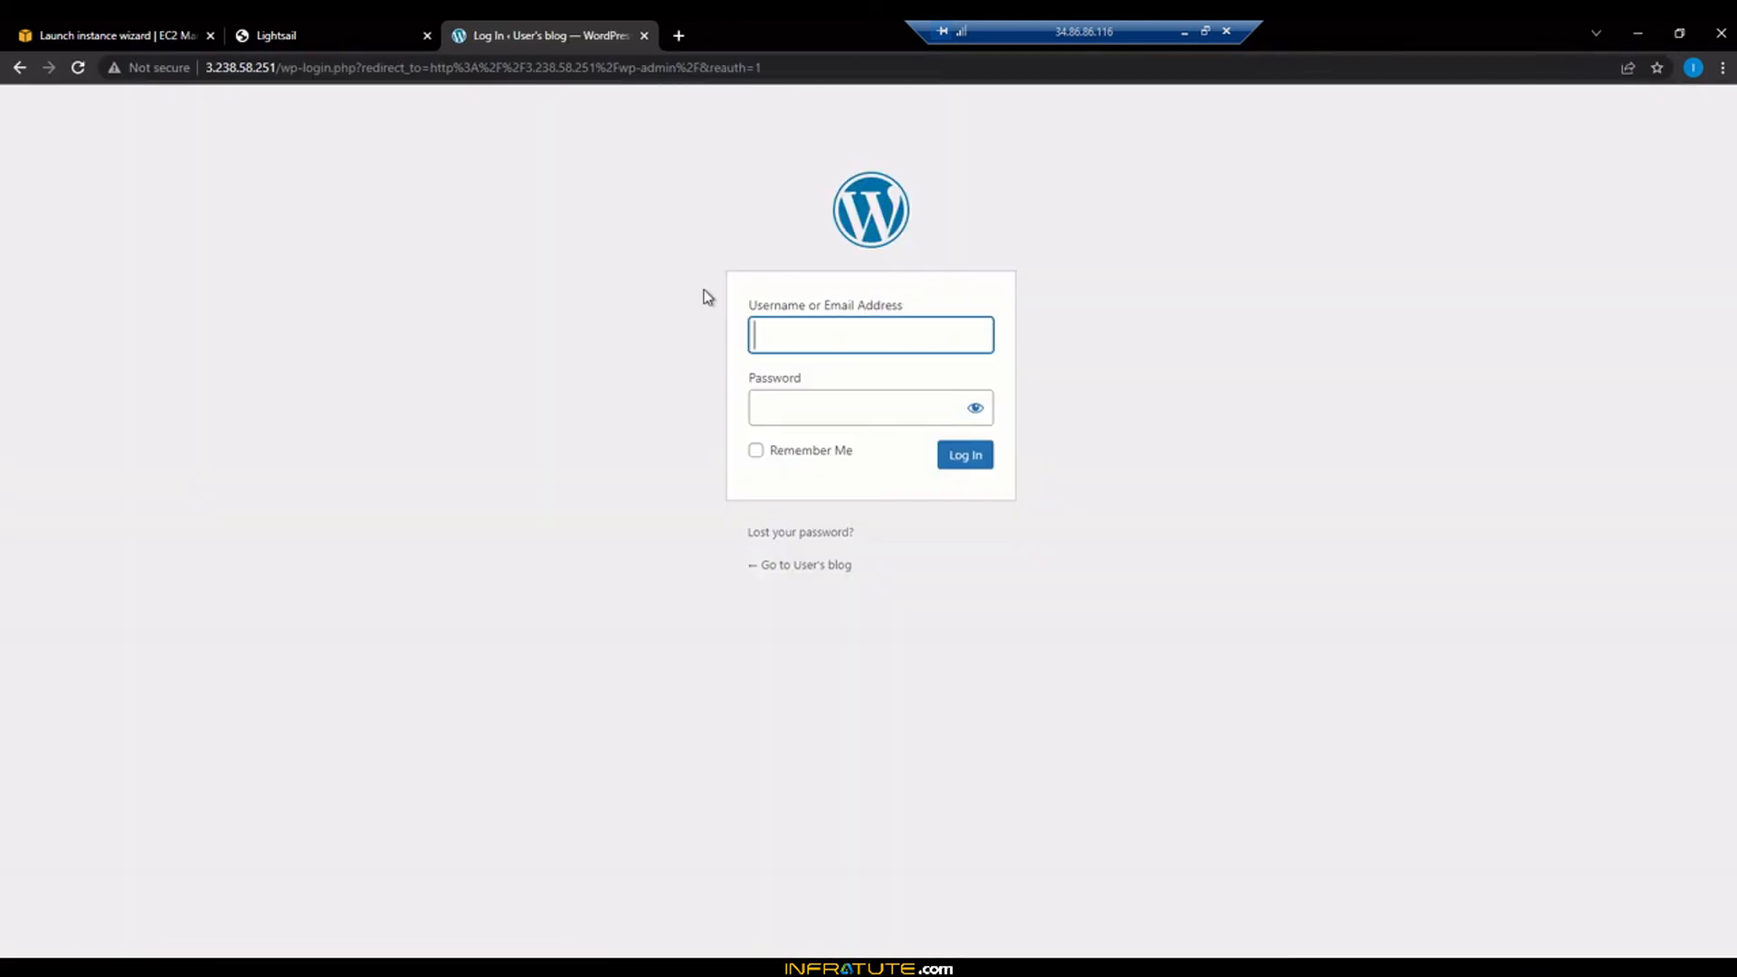
Select the login form's password field, then switch back to the Lightsail instances list
{"action": "left_click", "coordinate": [366, 28]}
{"action": "left_click", "coordinate": [502, 32]}
{"action": "left_click", "coordinate": [774, 413]}
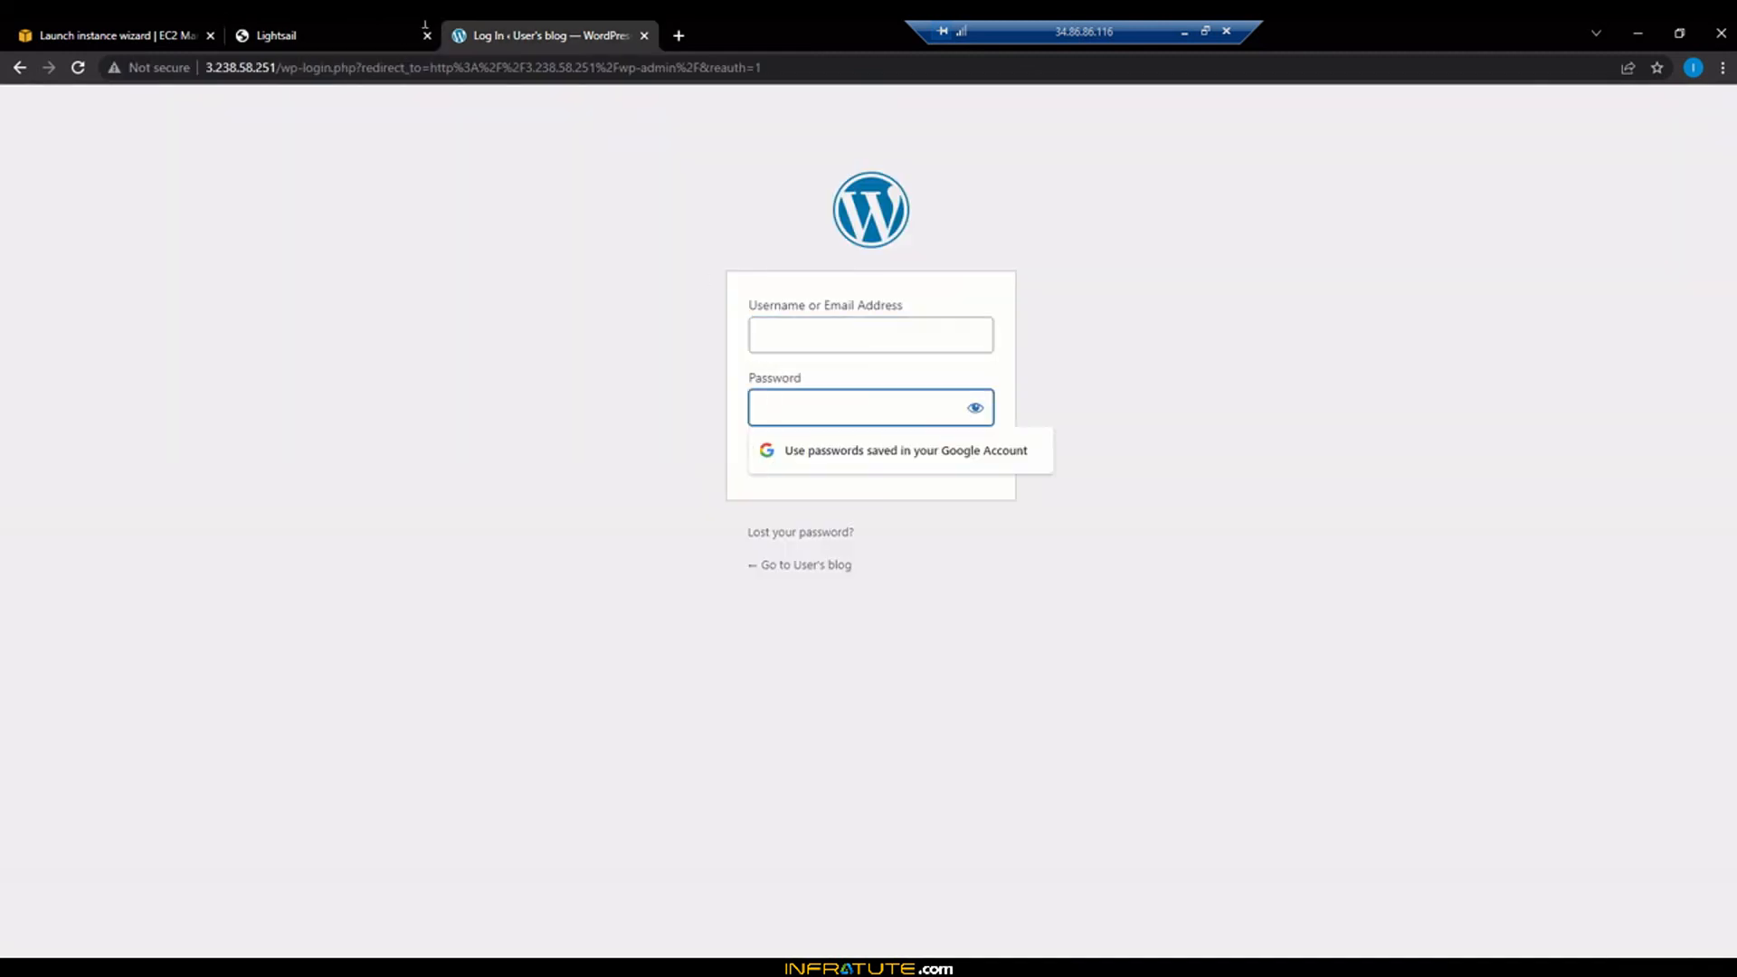
{"action": "left_click", "coordinate": [389, 22]}
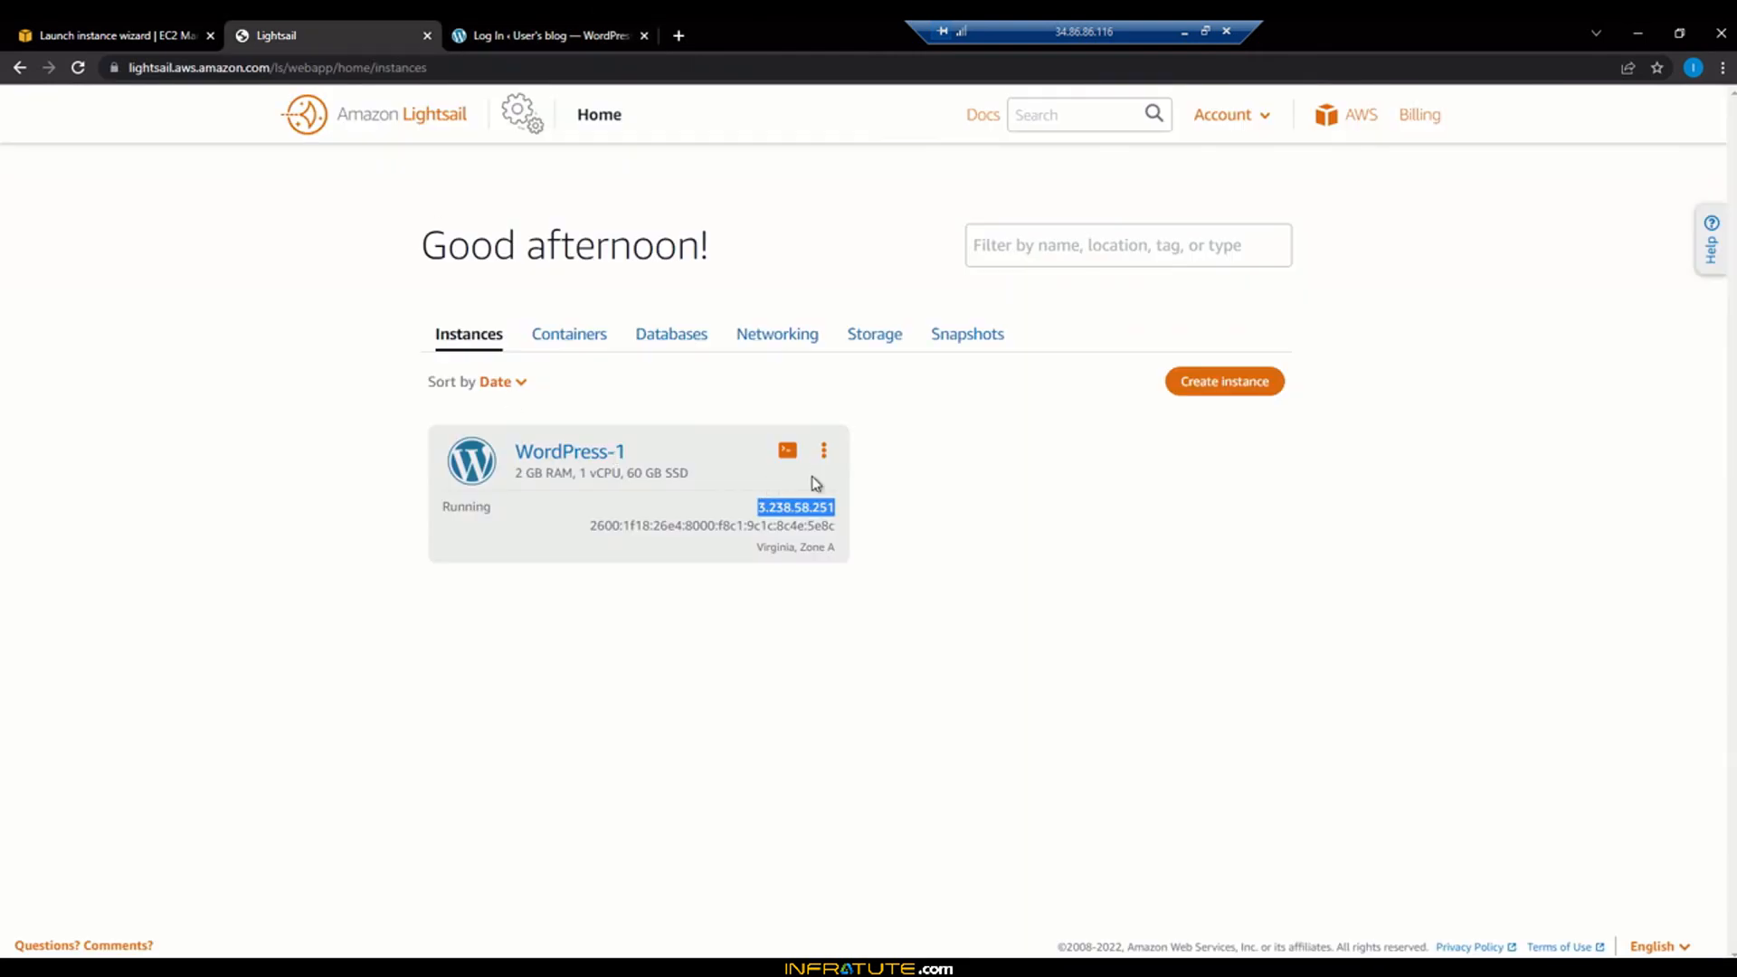
{"action": "left_click", "coordinate": [980, 480]}
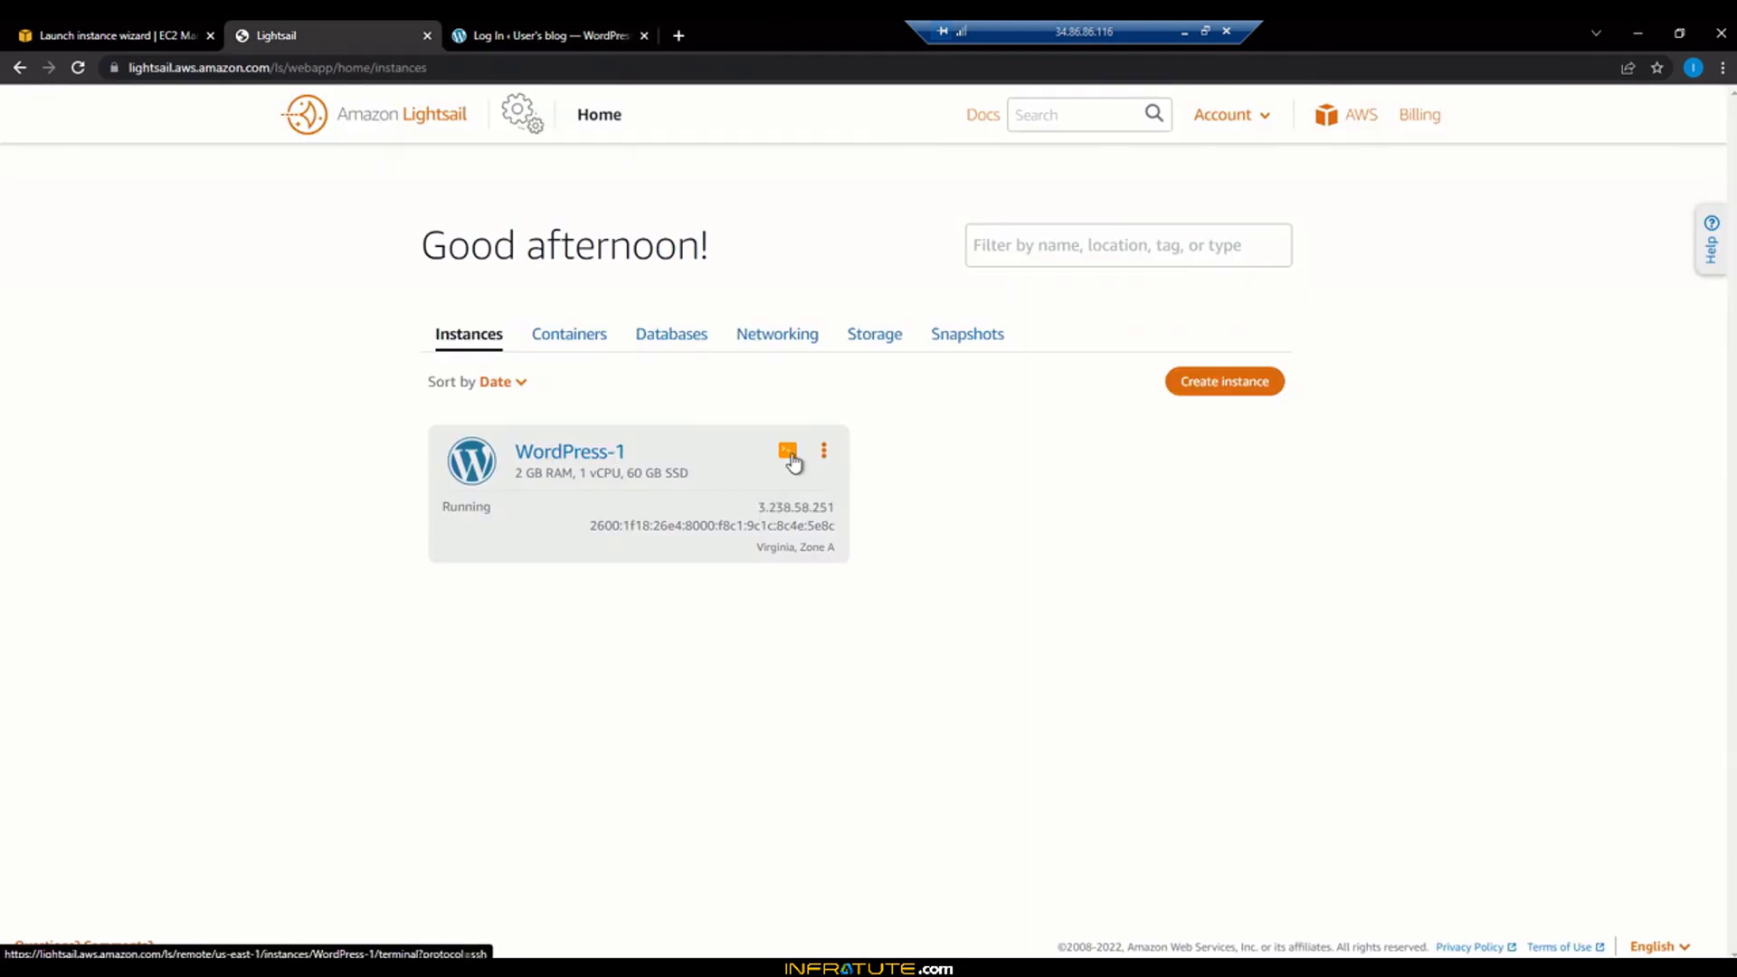
Open WordPress-1's SSH terminal, list the home folder, and print bitnami_application_password with cat
{"action": "left_click", "coordinate": [791, 455]}
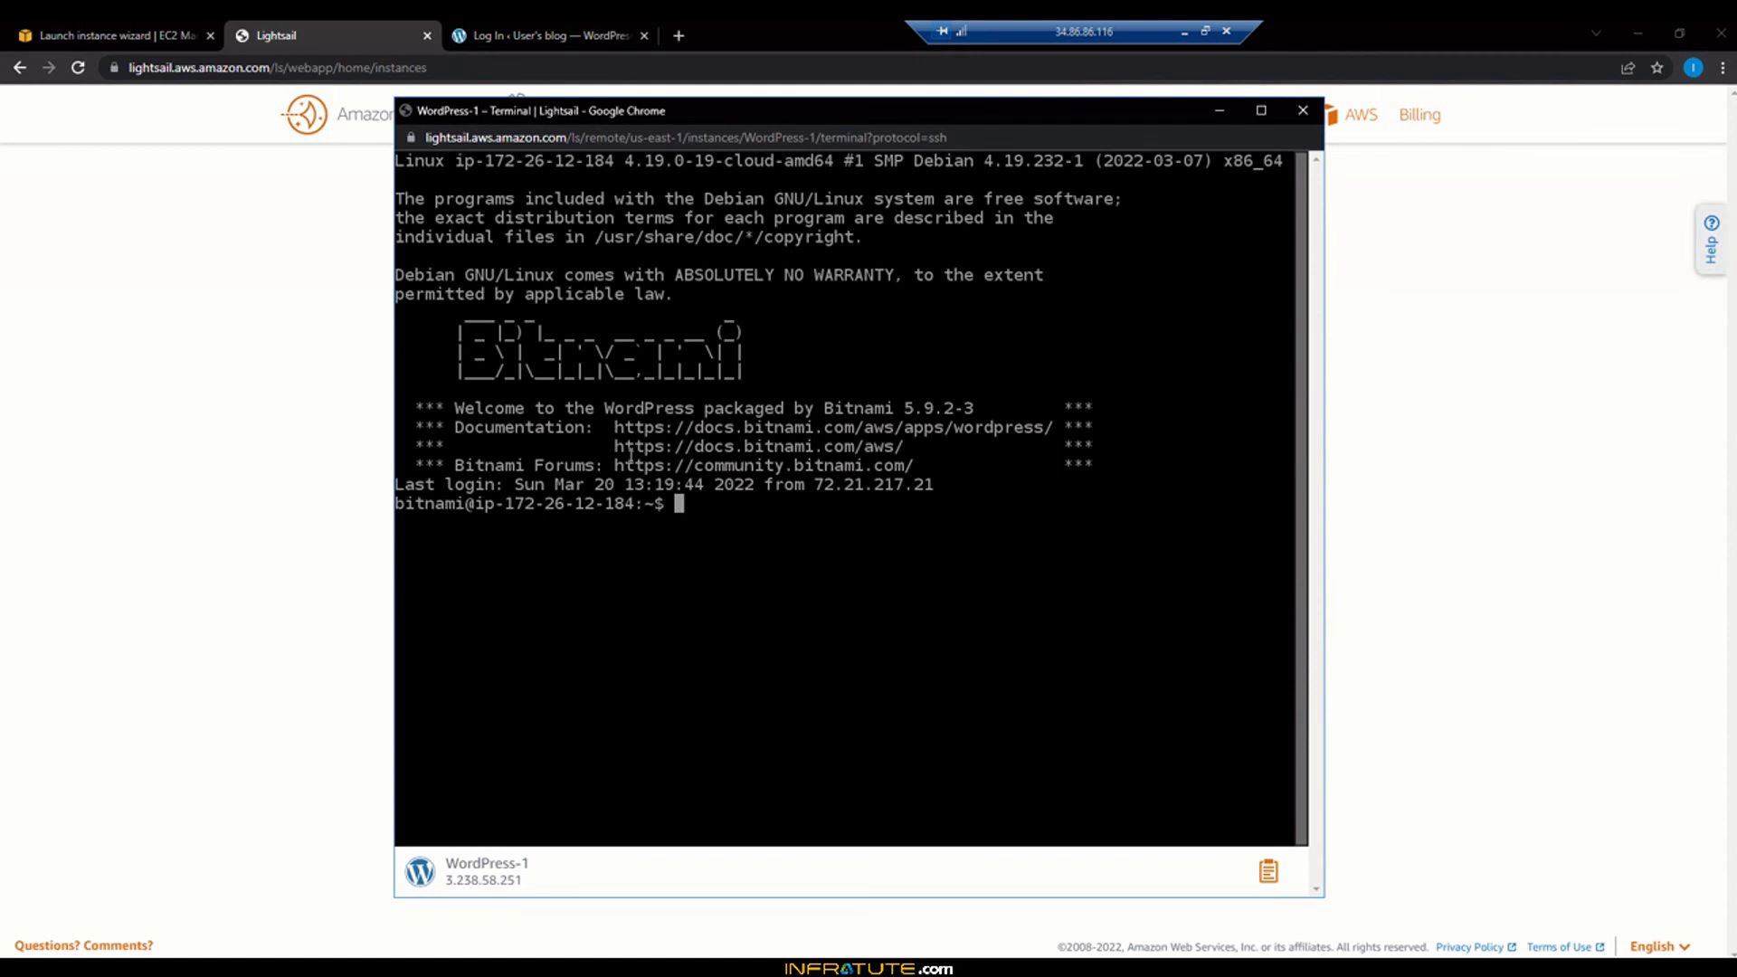
{"action": "type", "text": "cat bitnami-appl"}
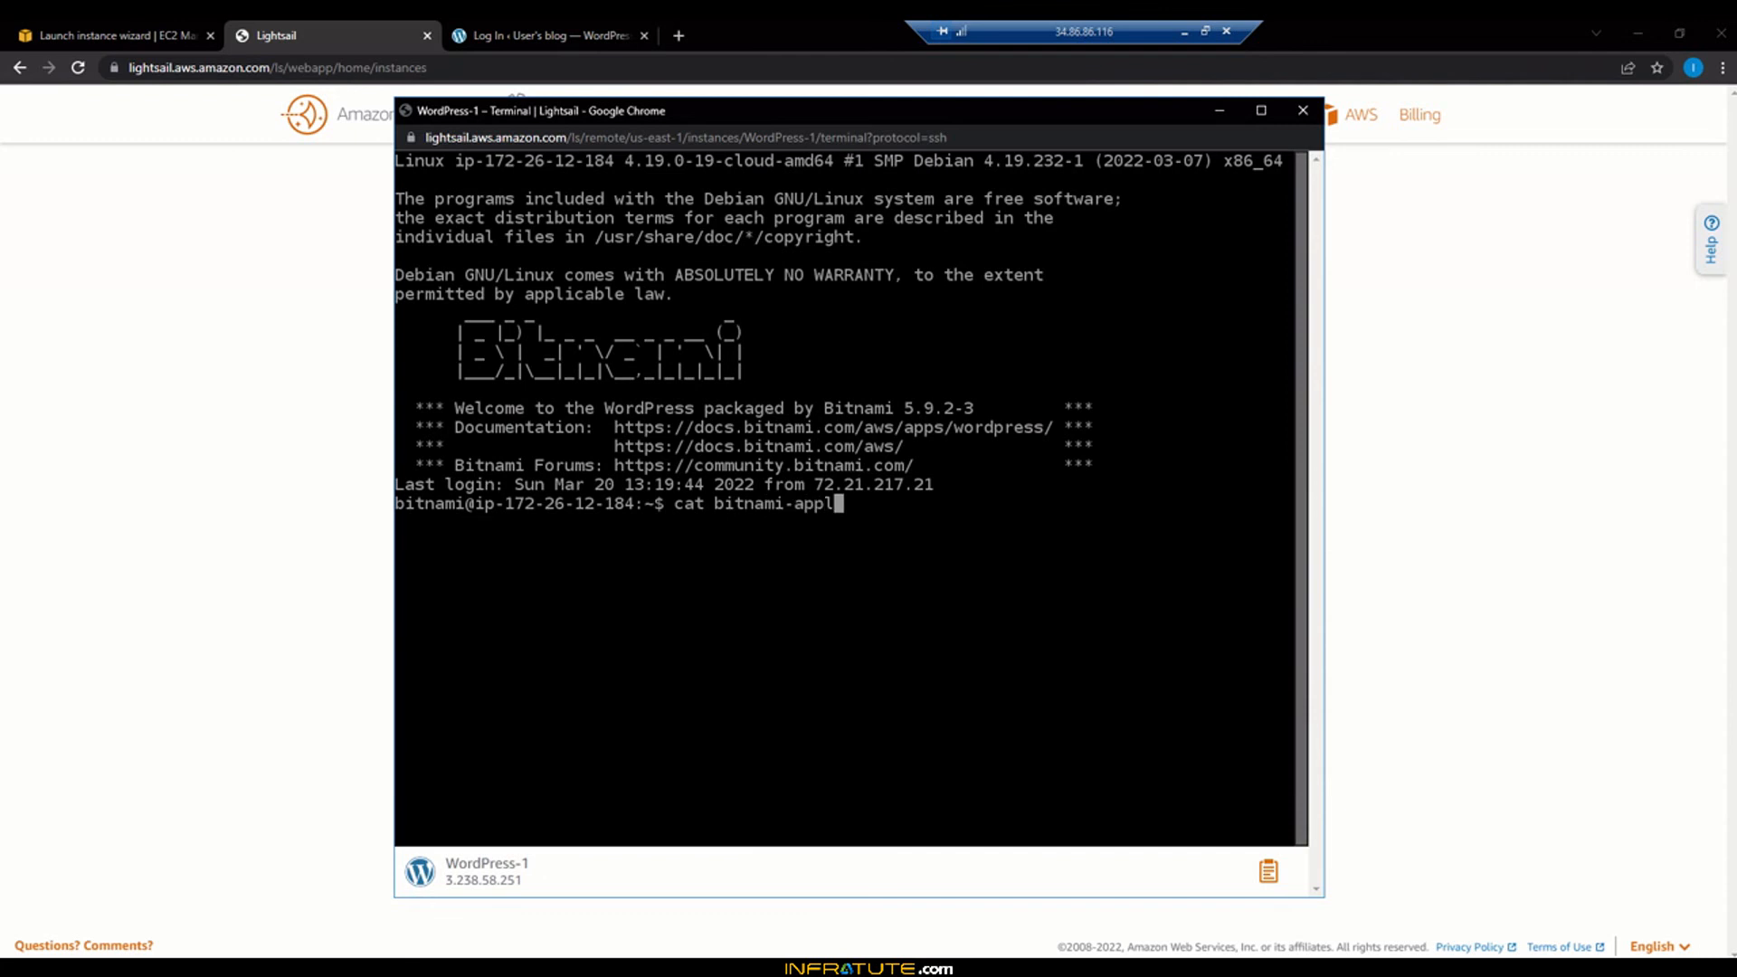
{"action": "type", "text": "ication"}
{"action": "key", "text": "BackSpace"}
{"action": "key", "text": "BackSpace"}
{"action": "key", "text": "BackSpace"}
{"action": "key", "text": "BackSpace"}
{"action": "key", "text": "BackSpace"}
{"action": "key", "text": "BackSpace"}
{"action": "key", "text": "BackSpace"}
{"action": "key", "text": "BackSpace"}
{"action": "key", "text": "BackSpace"}
{"action": "key", "text": "BackSpace"}
{"action": "key", "text": "BackSpace"}
{"action": "key", "text": "BackSpace"}
{"action": "key", "text": "BackSpace"}
{"action": "key", "text": "BackSpace"}
{"action": "key", "text": "BackSpace"}
{"action": "key", "text": "BackSpace"}
{"action": "key", "text": "BackSpace"}
{"action": "key", "text": "BackSpace"}
{"action": "key", "text": "BackSpace"}
{"action": "key", "text": "BackSpace"}
{"action": "key", "text": "BackSpace"}
{"action": "key", "text": "BackSpace"}
{"action": "key", "text": "BackSpace"}
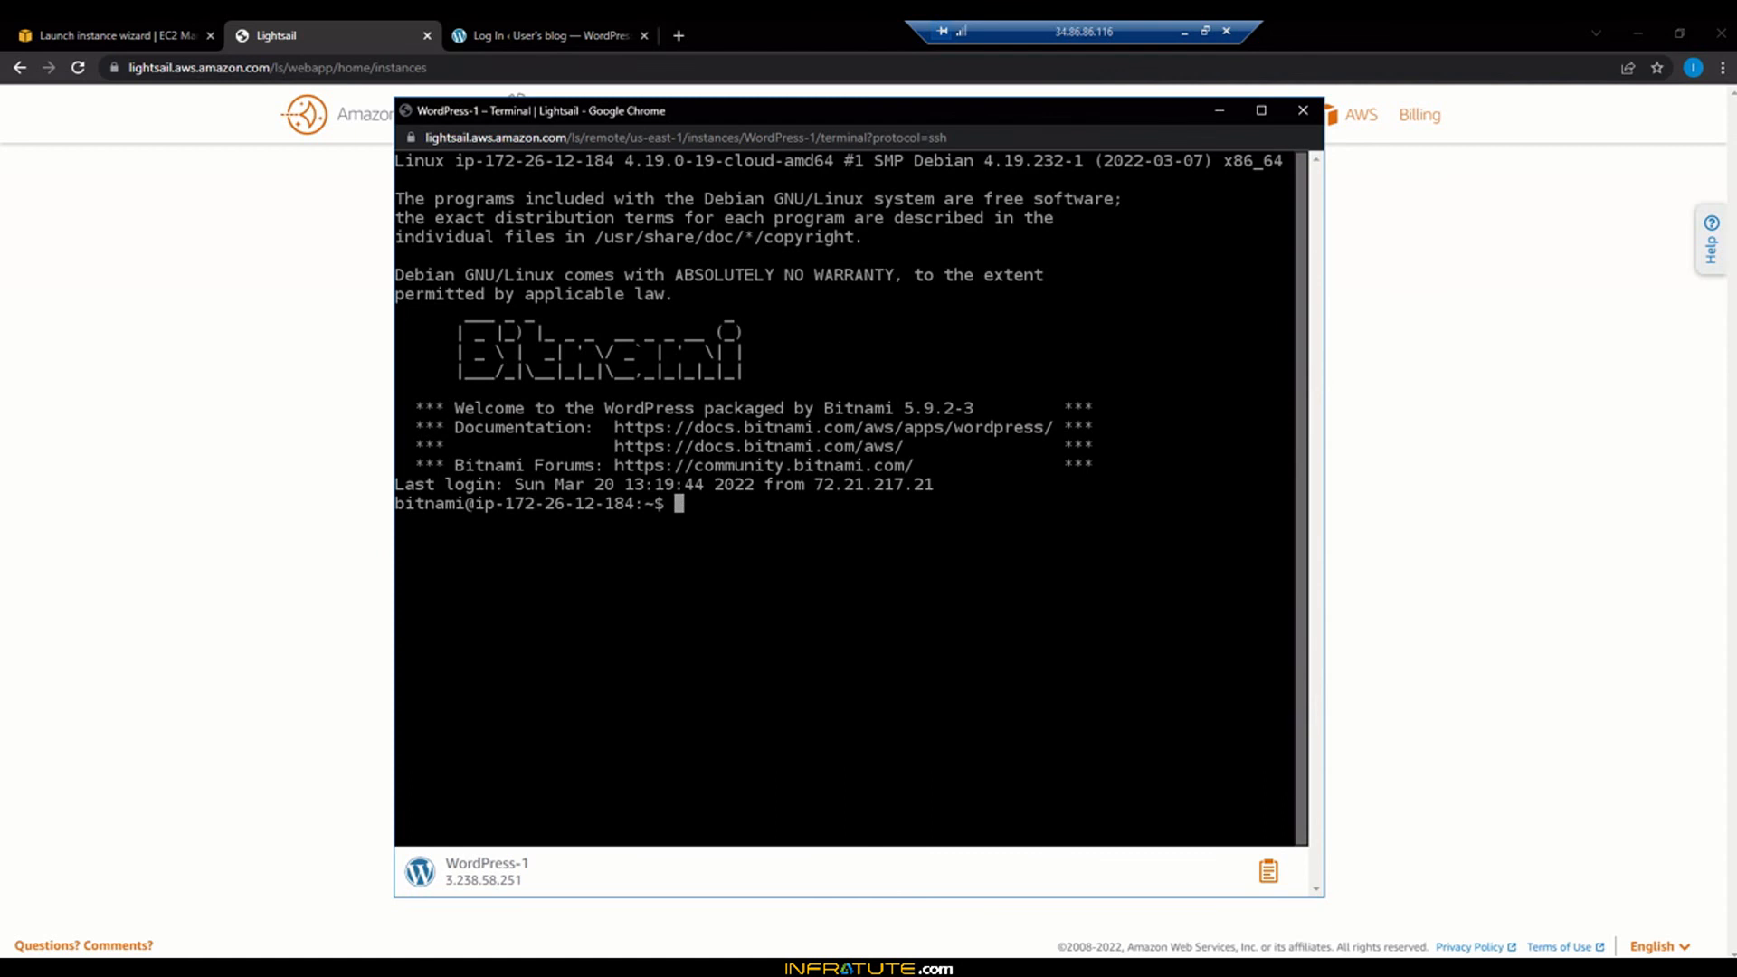
{"action": "type", "text": "ls"}
{"action": "key", "text": "Return"}
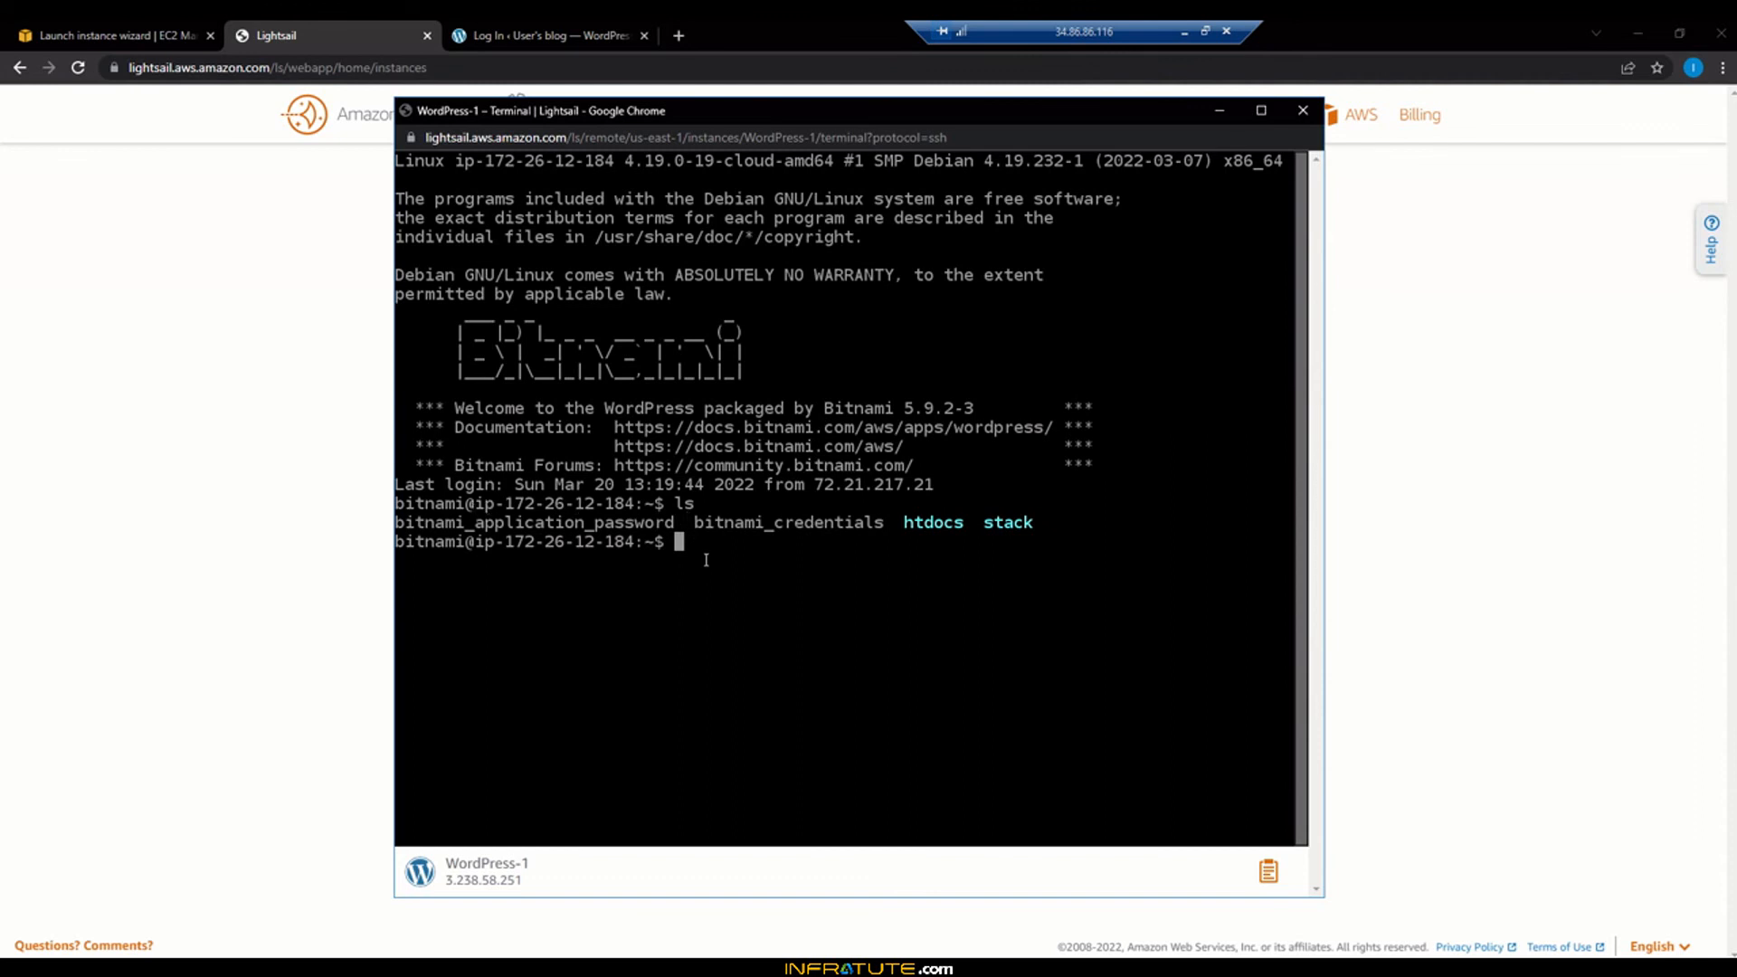
{"action": "type", "text": "cat bitnami_appli"}
{"action": "key", "text": "Tab"}
{"action": "key", "text": "Return"}
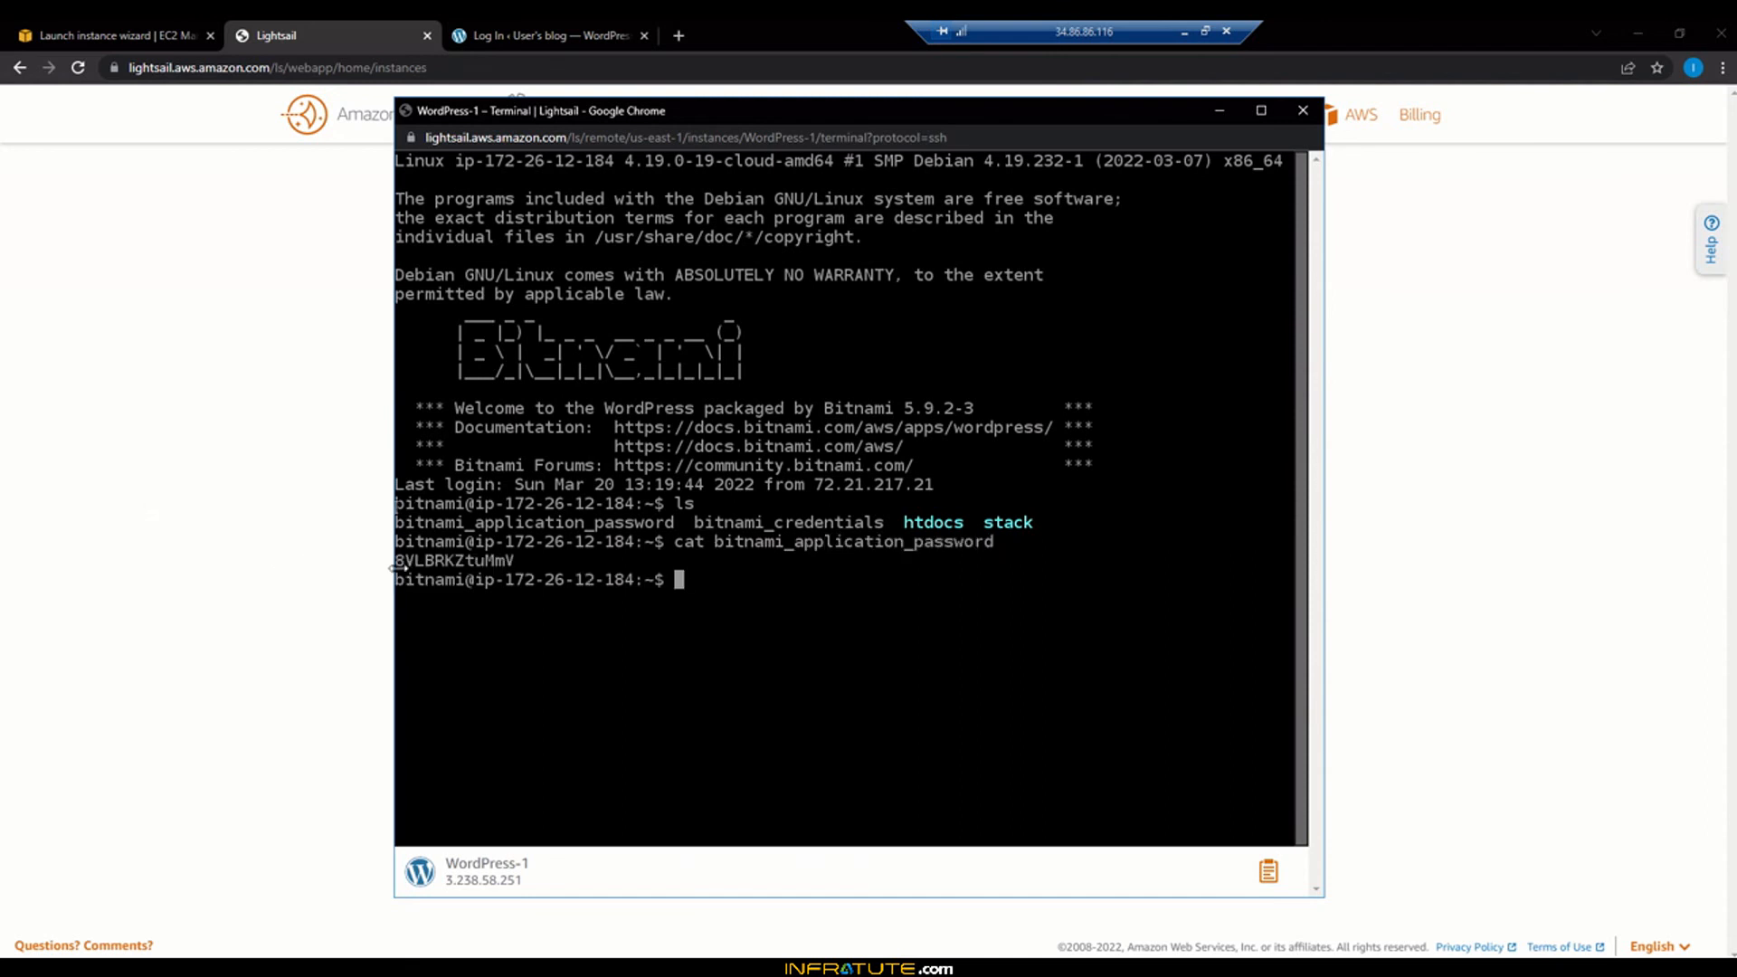
Copy the printed password via the Remote clipboard panel and return to the WordPress login page
{"action": "left_click_drag", "start_coordinate": [396, 561], "coordinate": [514, 561]}
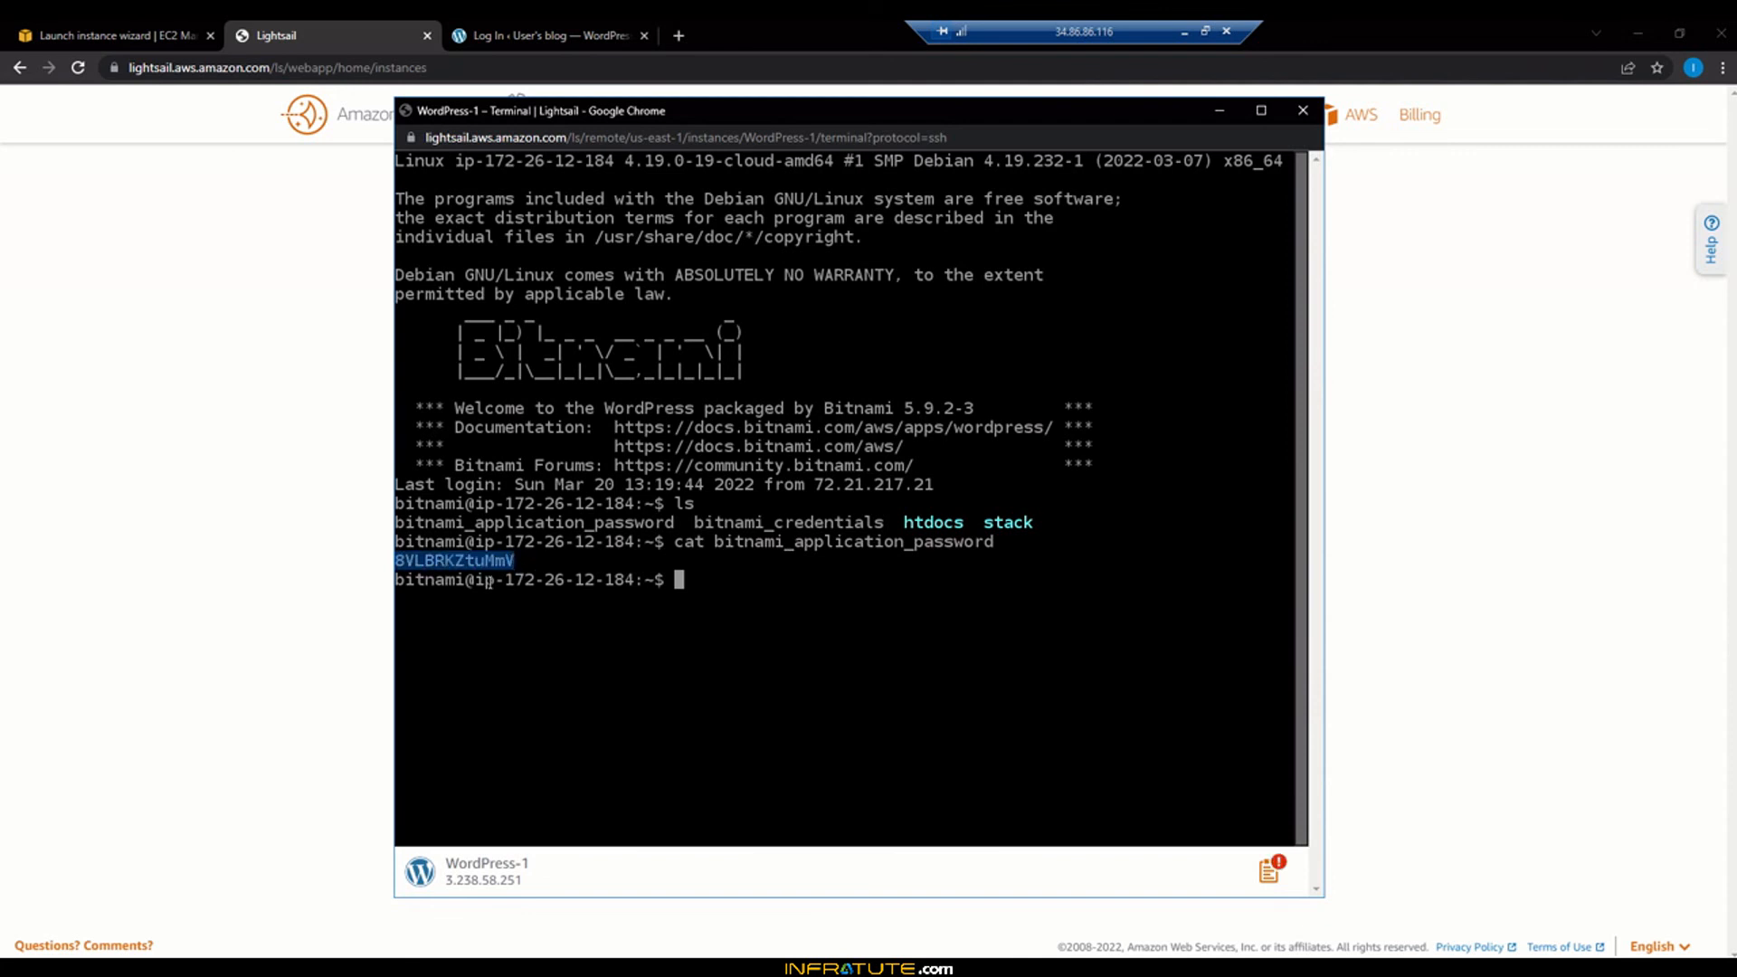
{"action": "left_click", "coordinate": [1280, 877]}
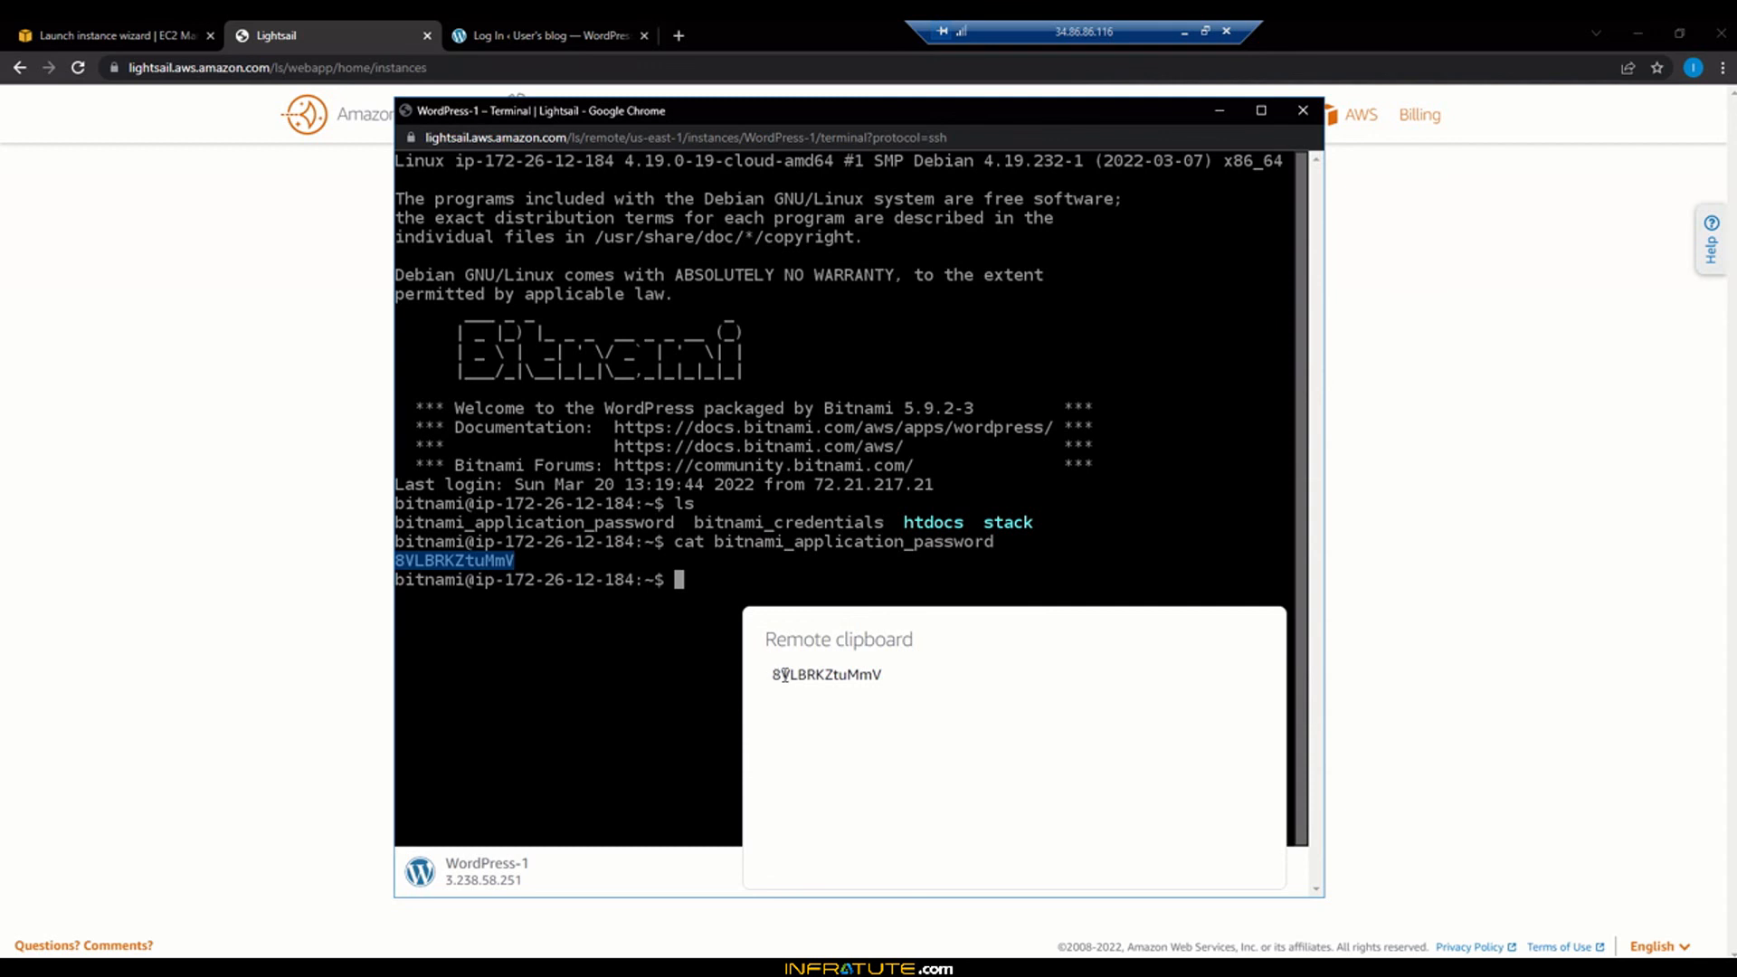
{"action": "left_click_drag", "start_coordinate": [772, 675], "coordinate": [882, 675]}
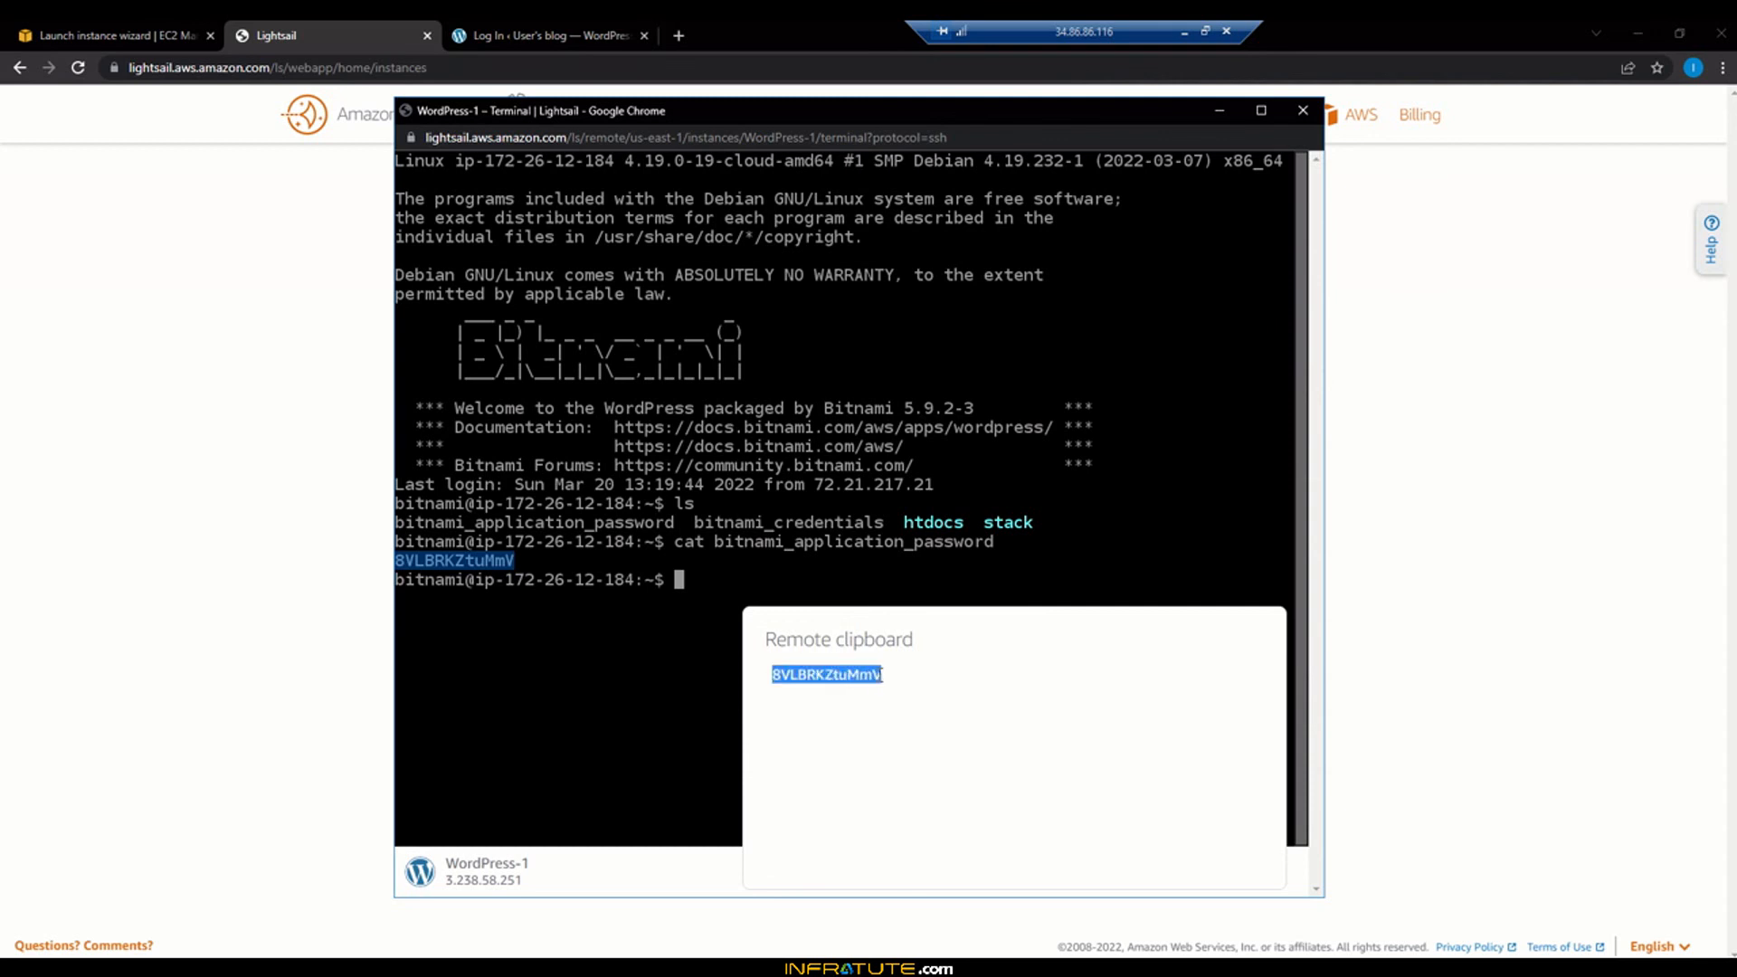
{"action": "right_click", "coordinate": [876, 675]}
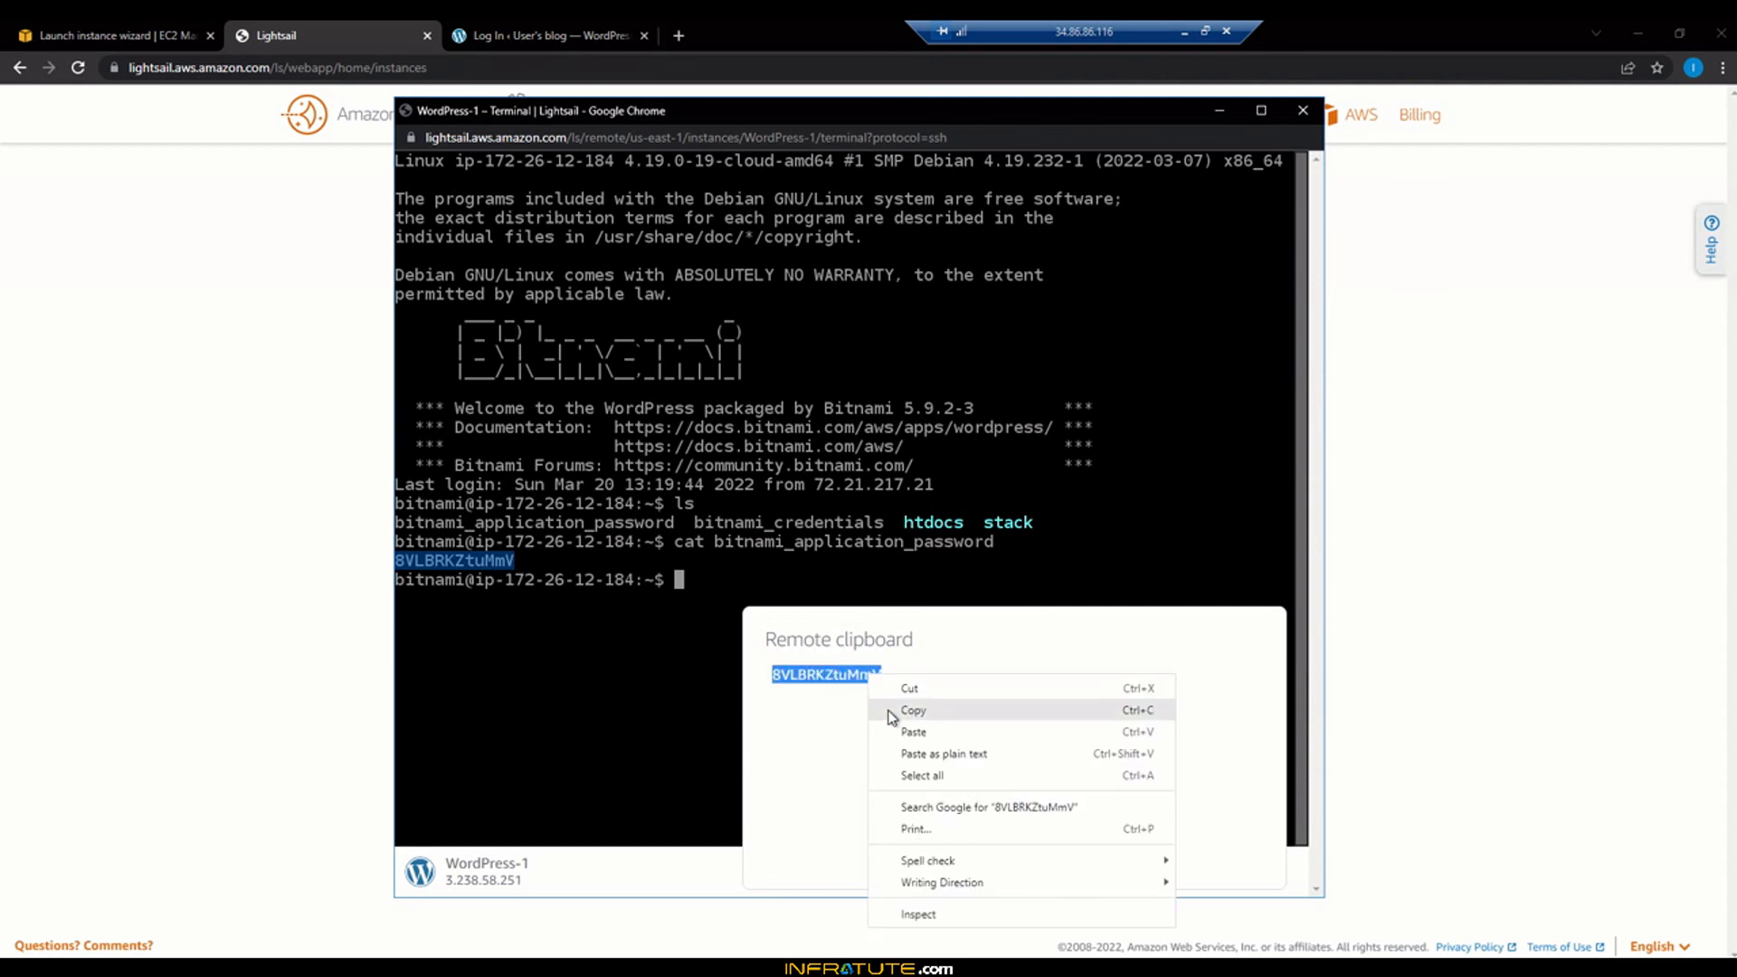
{"action": "left_click", "coordinate": [894, 711]}
{"action": "left_click", "coordinate": [555, 35]}
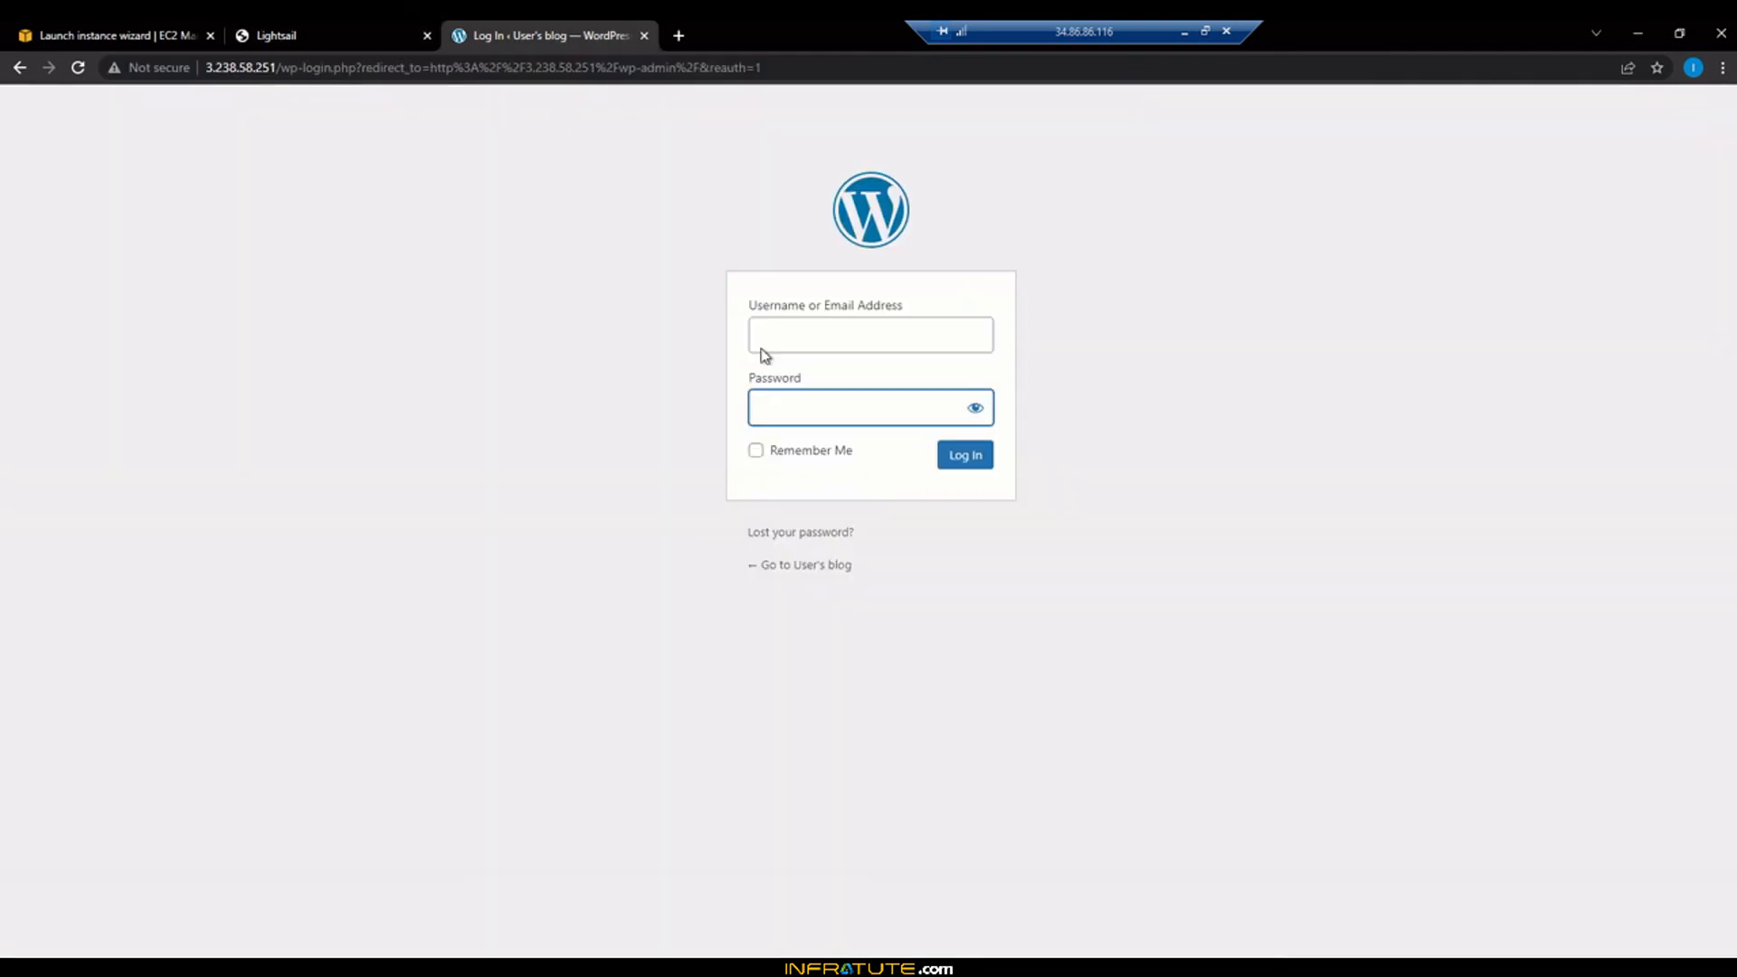
Log in to WordPress as 'user' with the pasted Bitnami password
{"action": "left_click", "coordinate": [792, 342]}
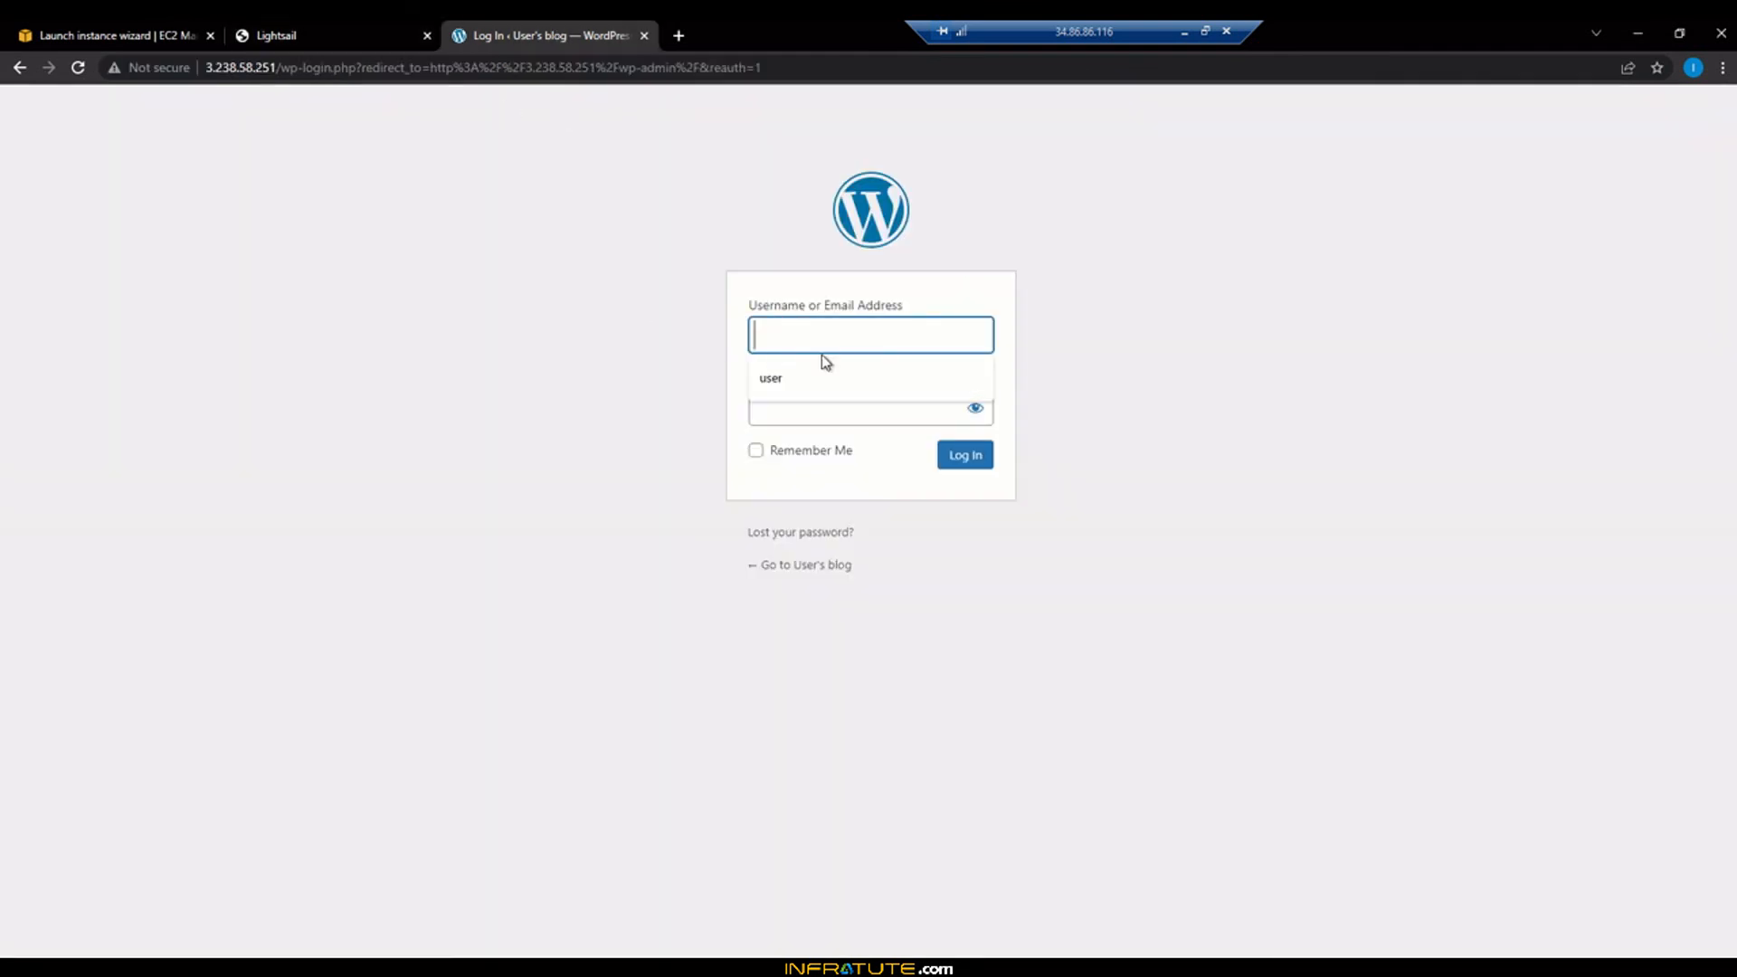
{"action": "type", "text": "user"}
{"action": "key", "text": "Tab"}
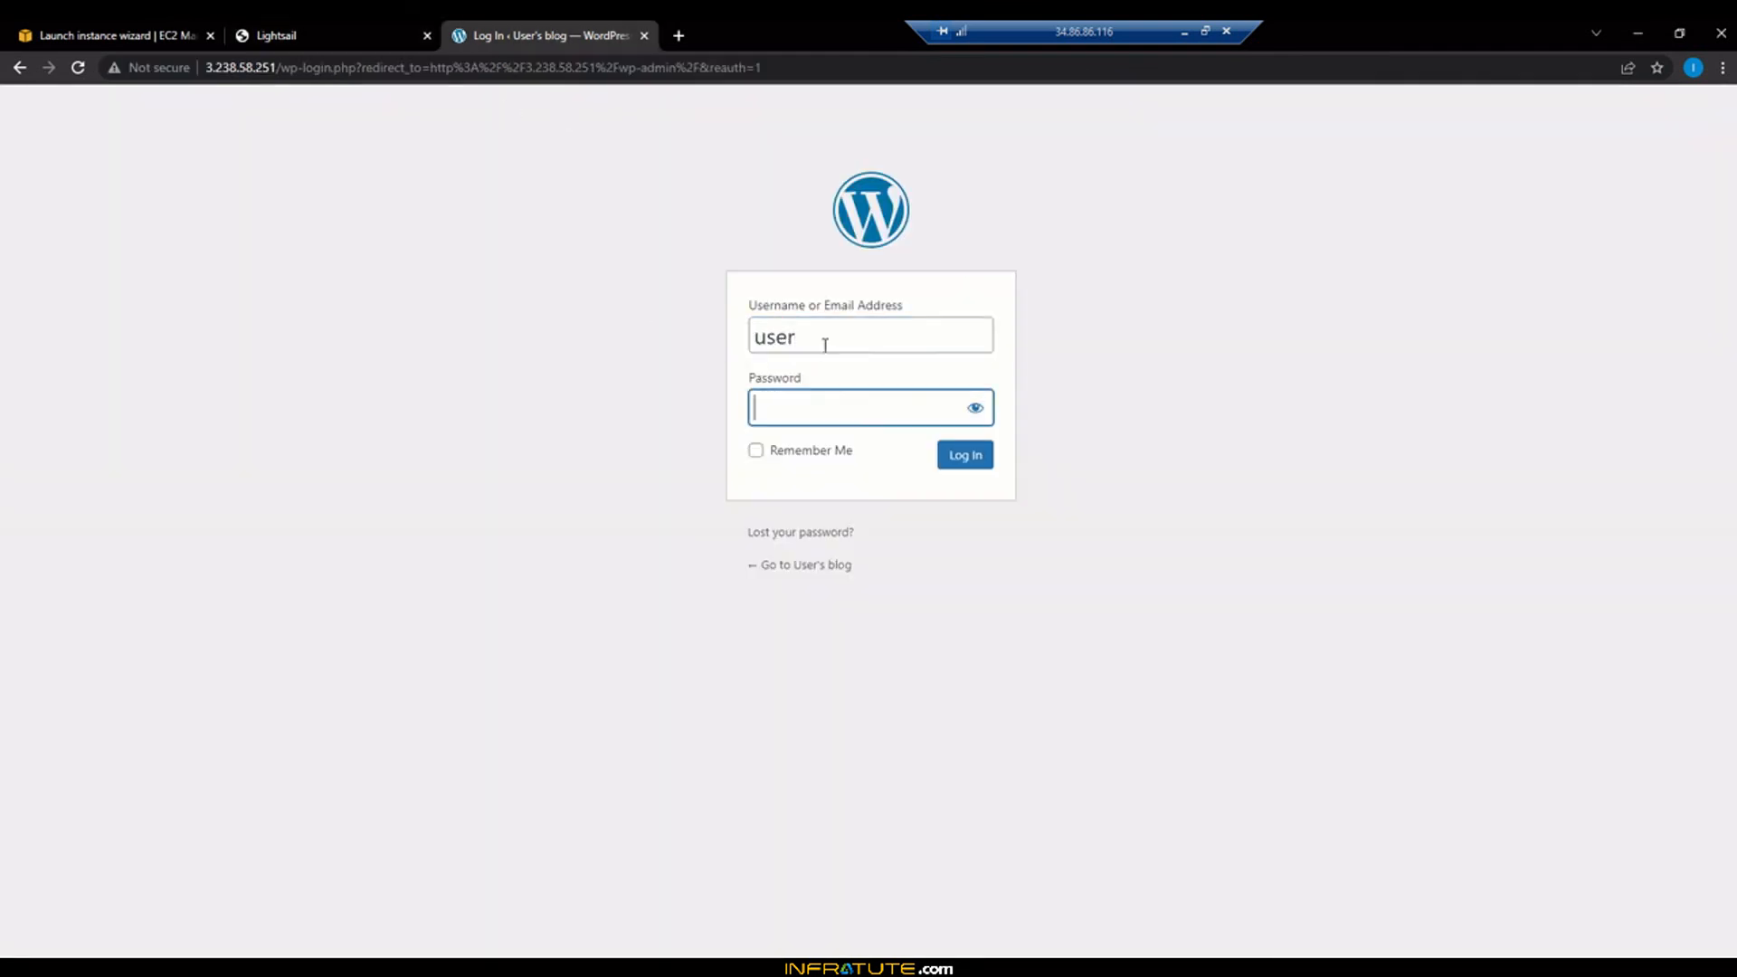
{"action": "left_click", "coordinate": [795, 412]}
{"action": "key", "text": "ctrl+v"}
{"action": "left_click", "coordinate": [980, 459]}
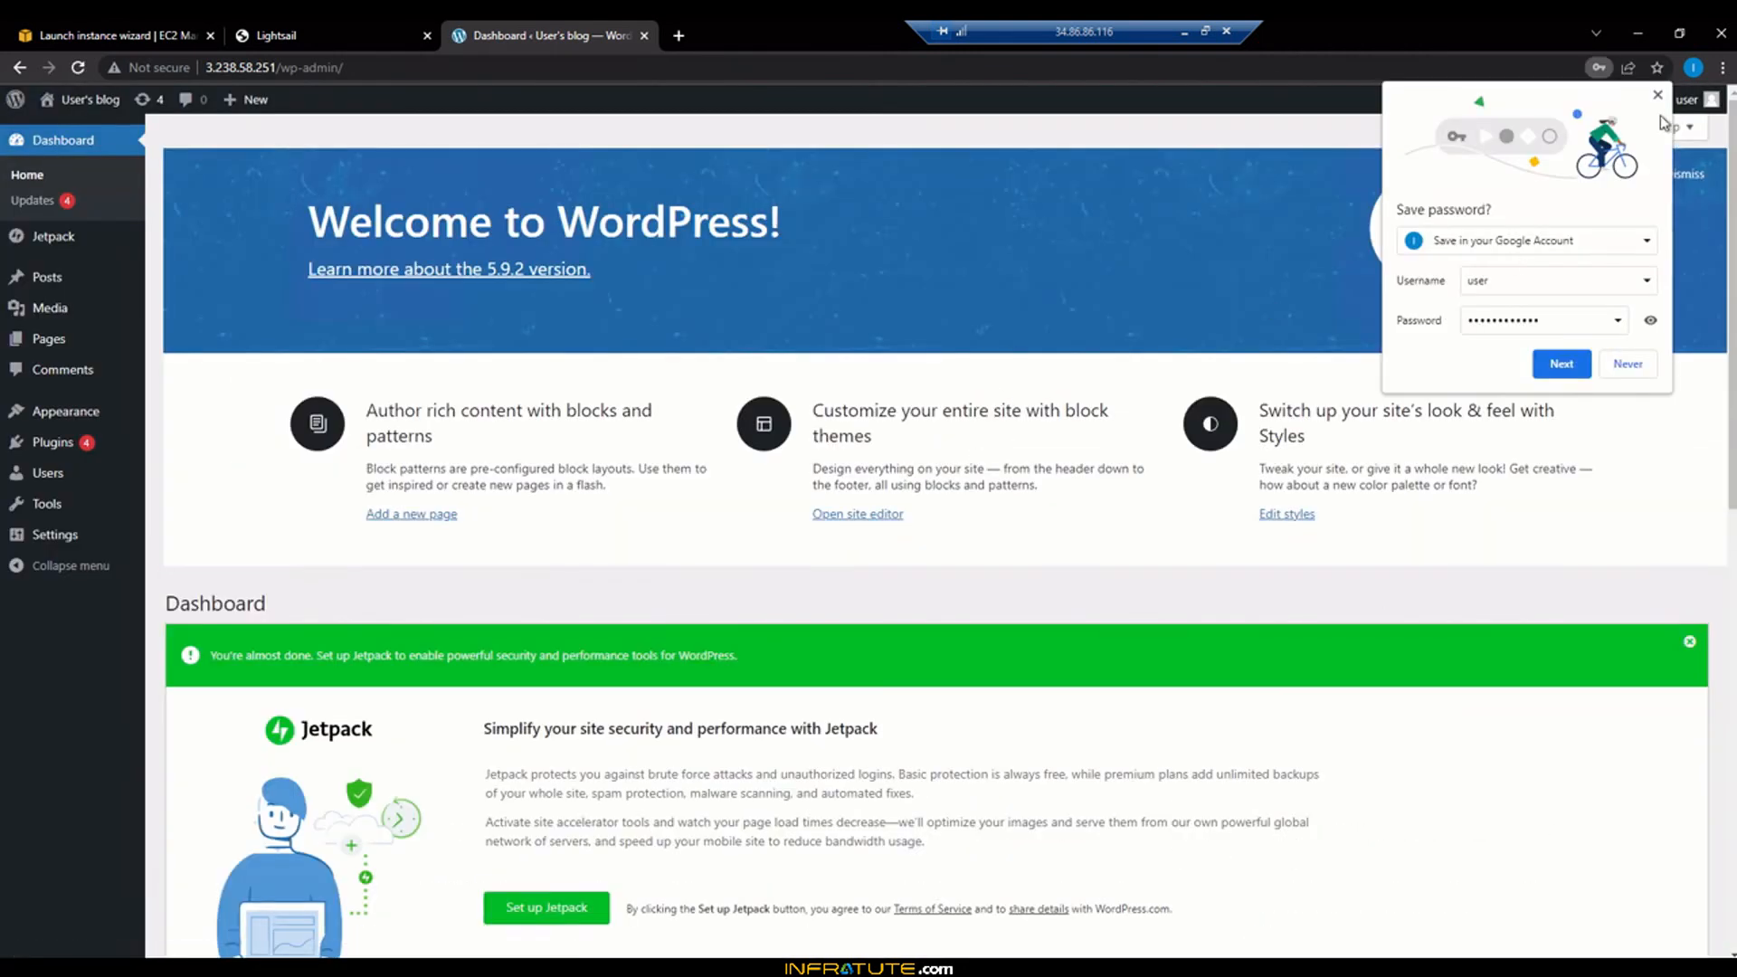
Decline Chrome's password saving, then dismiss the Welcome to WordPress panel and Jetpack setup notice
{"action": "left_click", "coordinate": [1660, 97]}
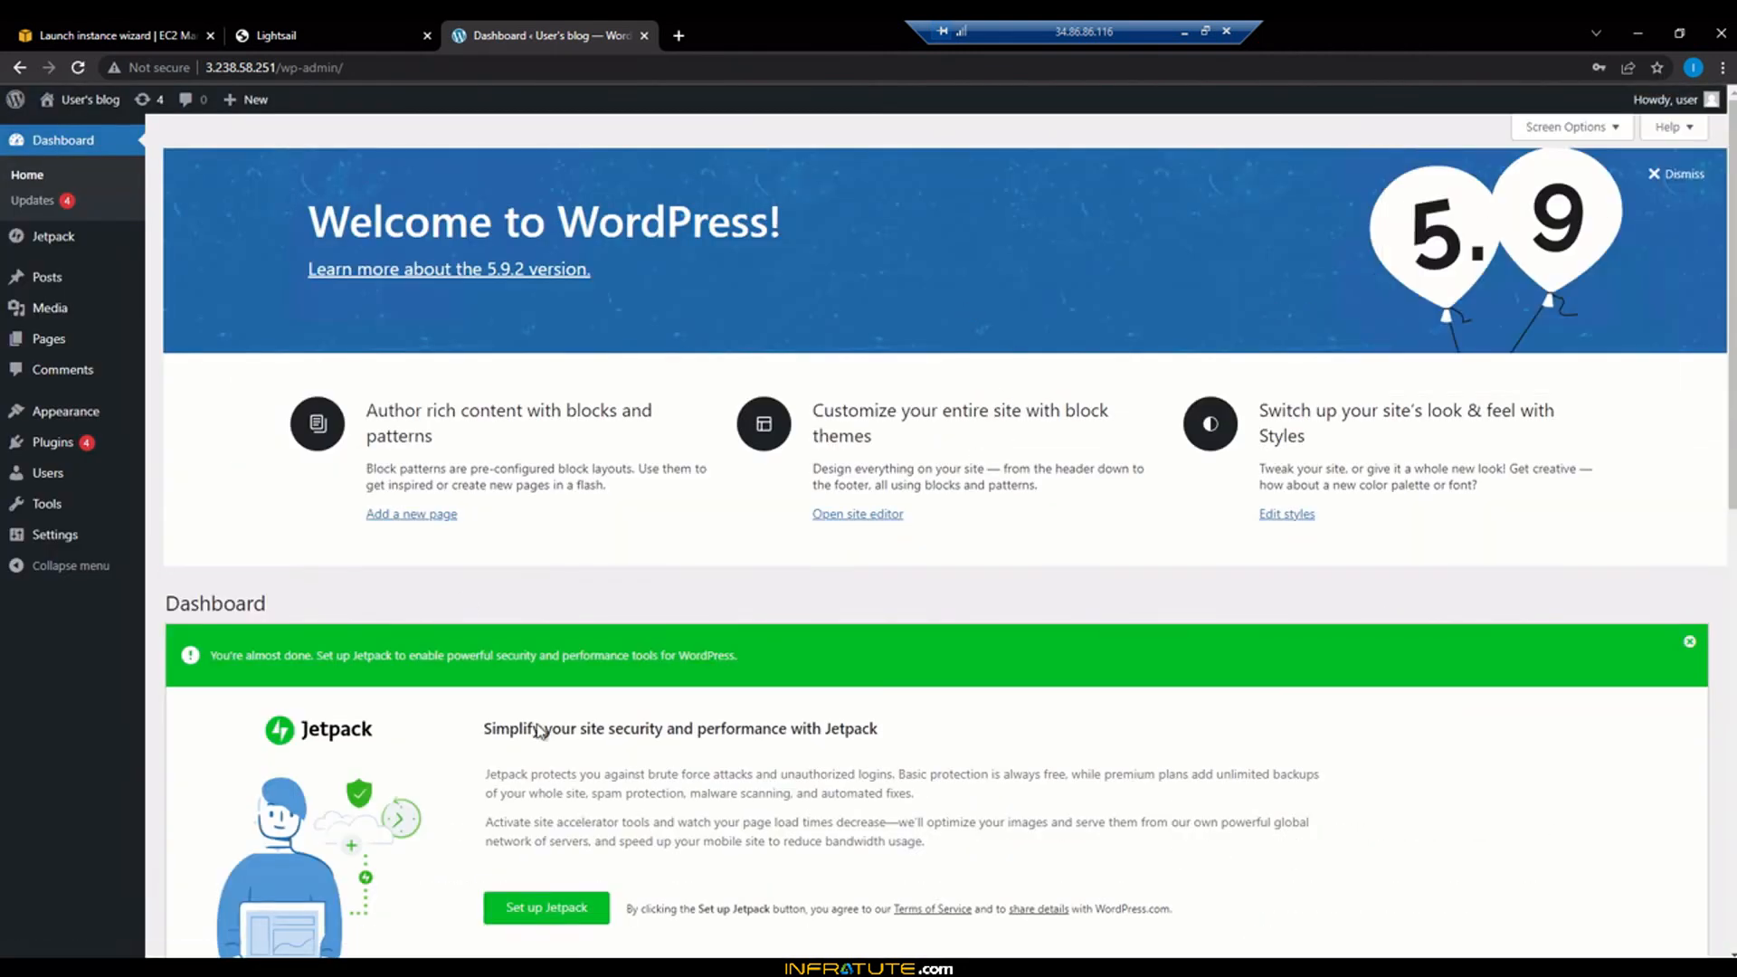
{"action": "scroll", "coordinate": [1015, 670], "scroll_direction": "down", "scroll_amount": 5}
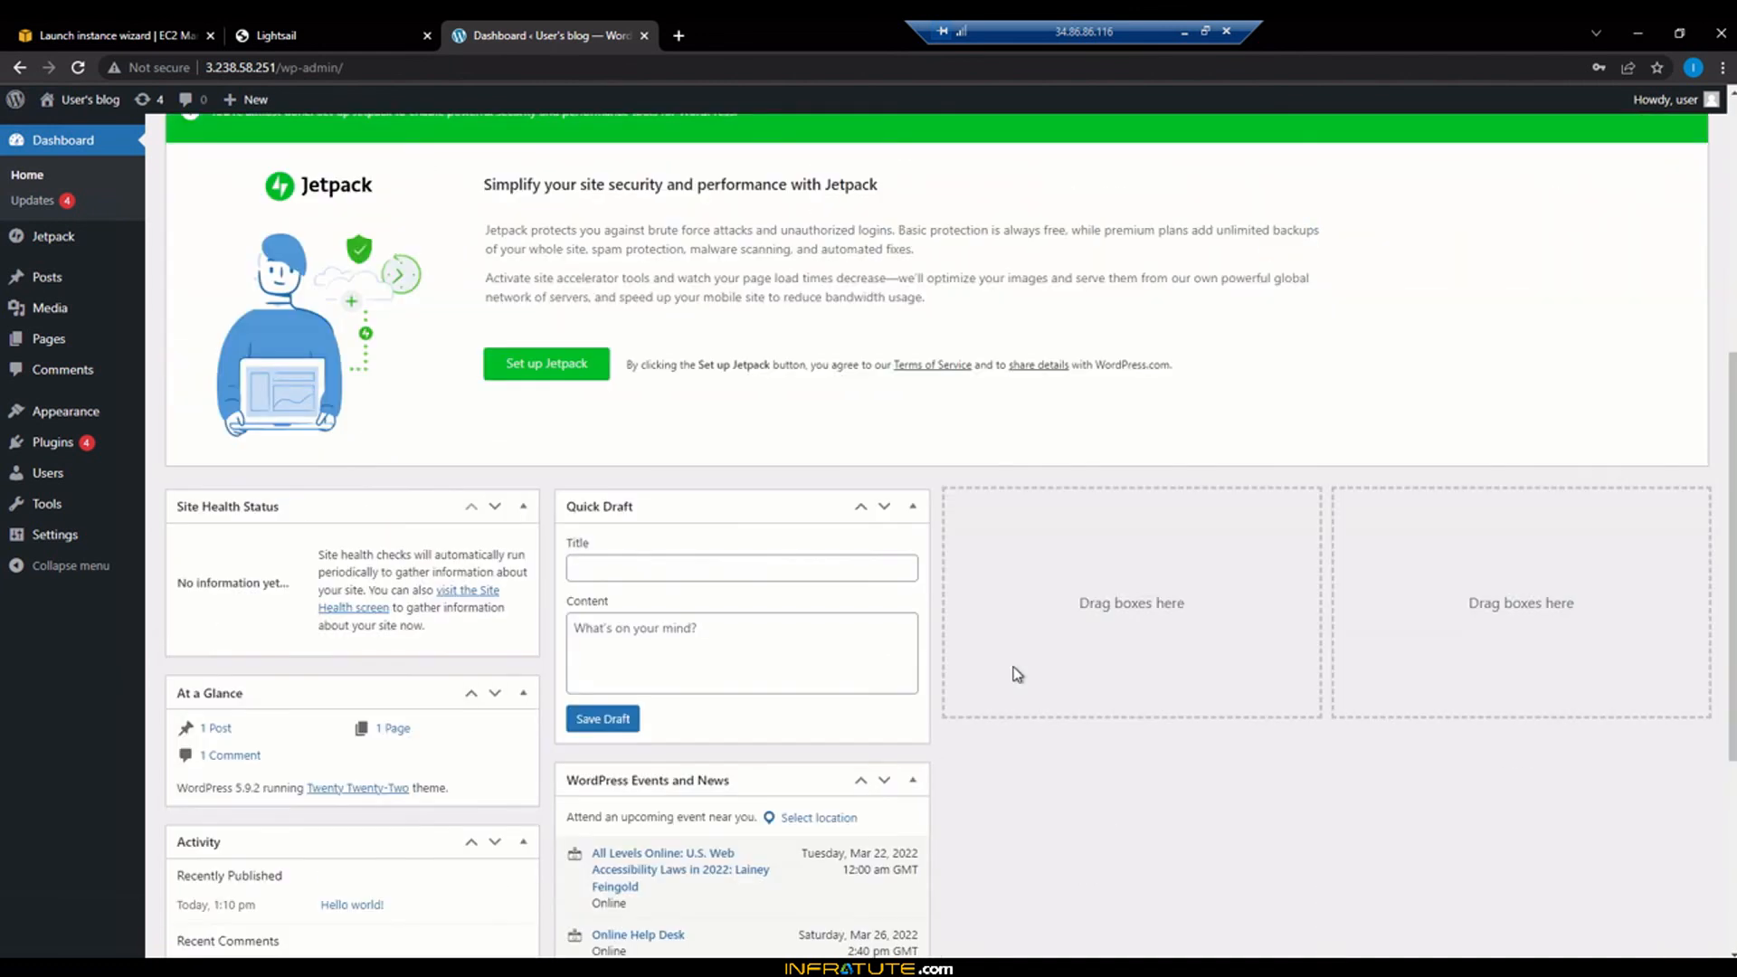
{"action": "scroll", "coordinate": [1017, 674], "scroll_direction": "down", "scroll_amount": 4}
{"action": "scroll", "coordinate": [1017, 675], "scroll_direction": "up", "scroll_amount": 10}
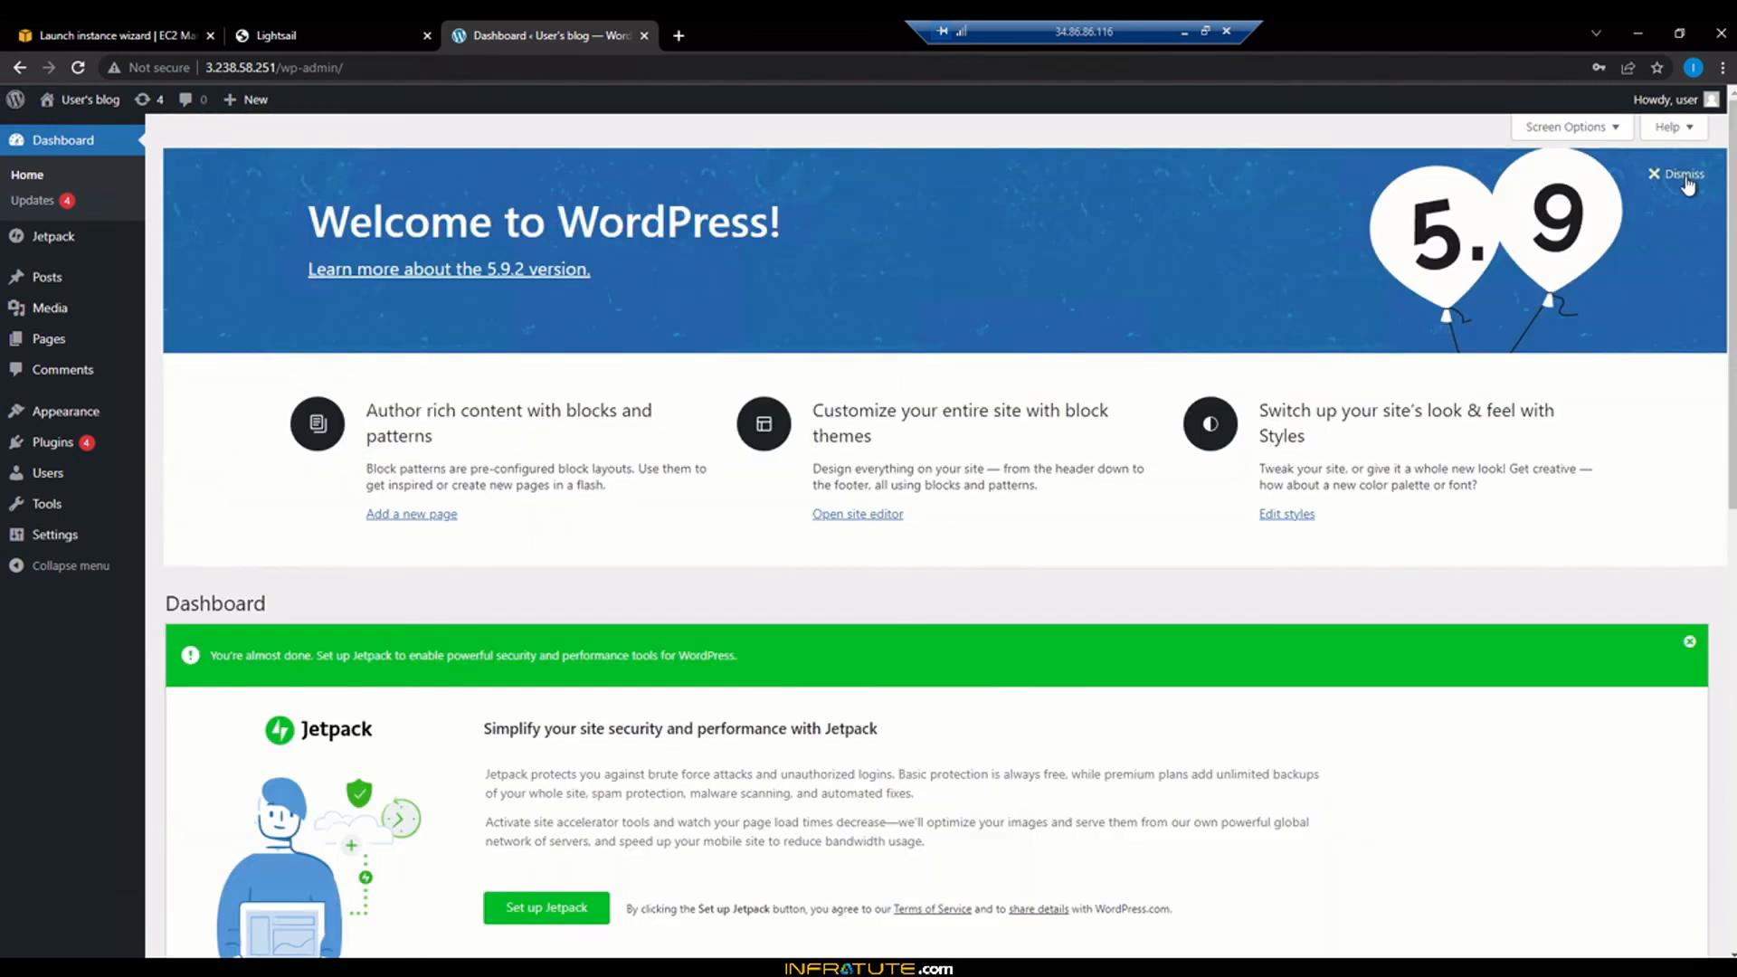
{"action": "left_click", "coordinate": [1683, 175]}
{"action": "left_click", "coordinate": [1689, 184]}
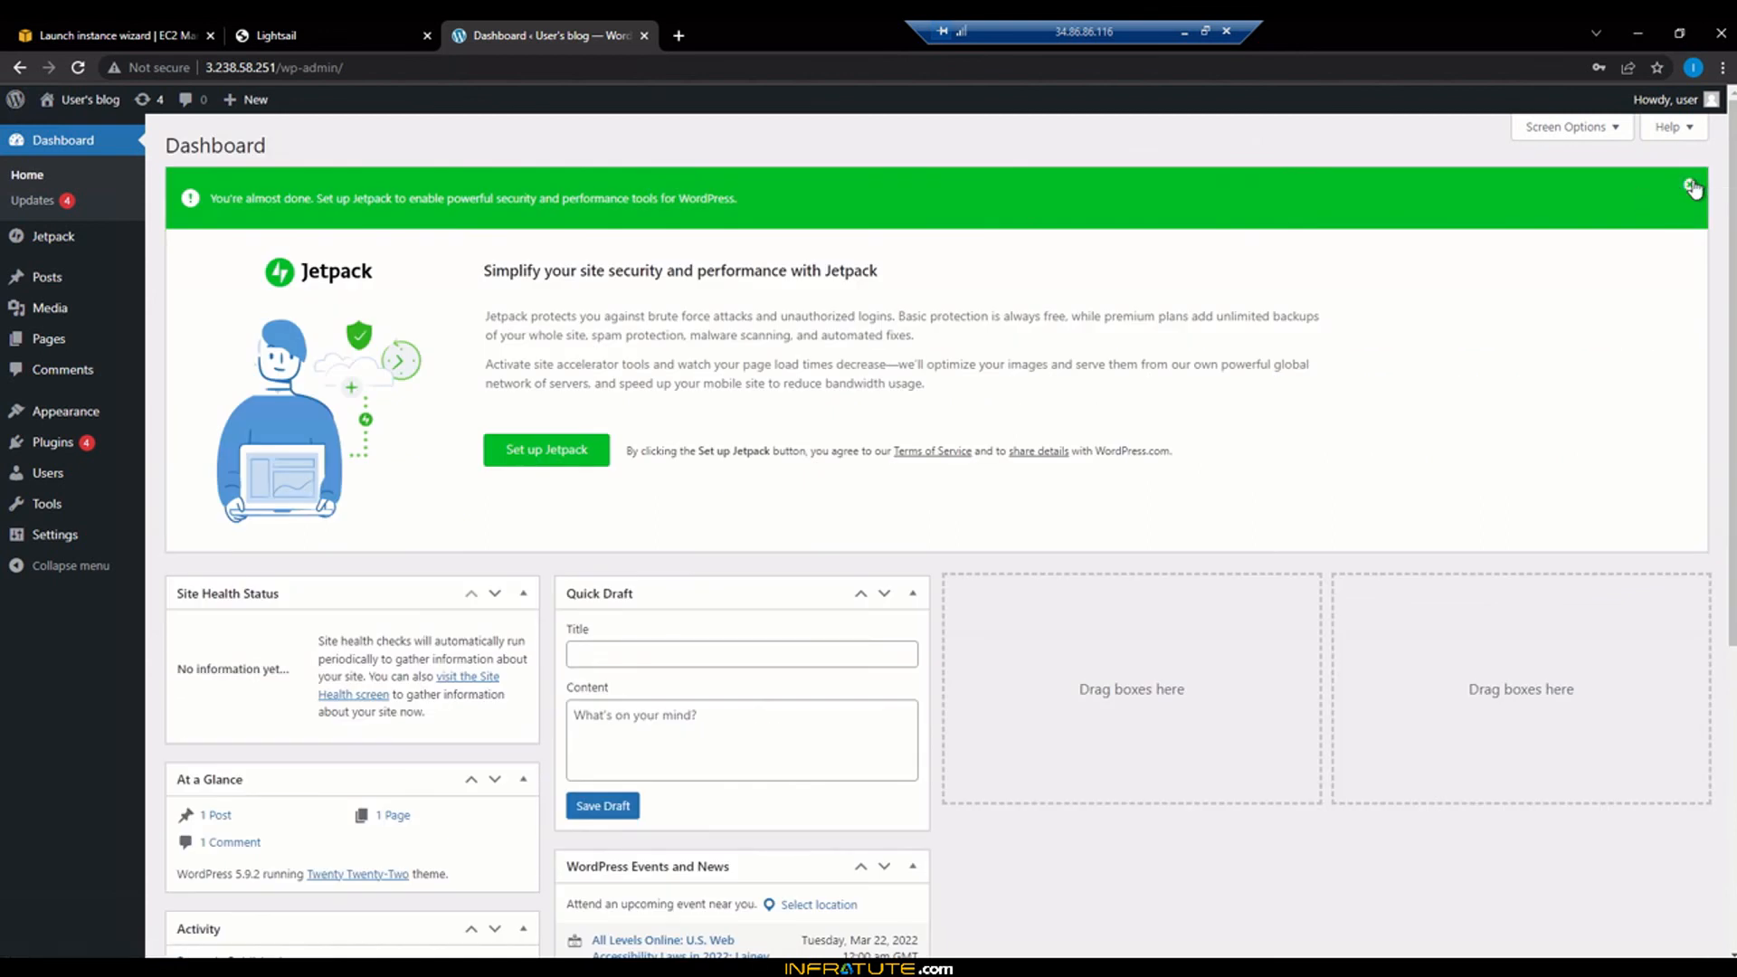